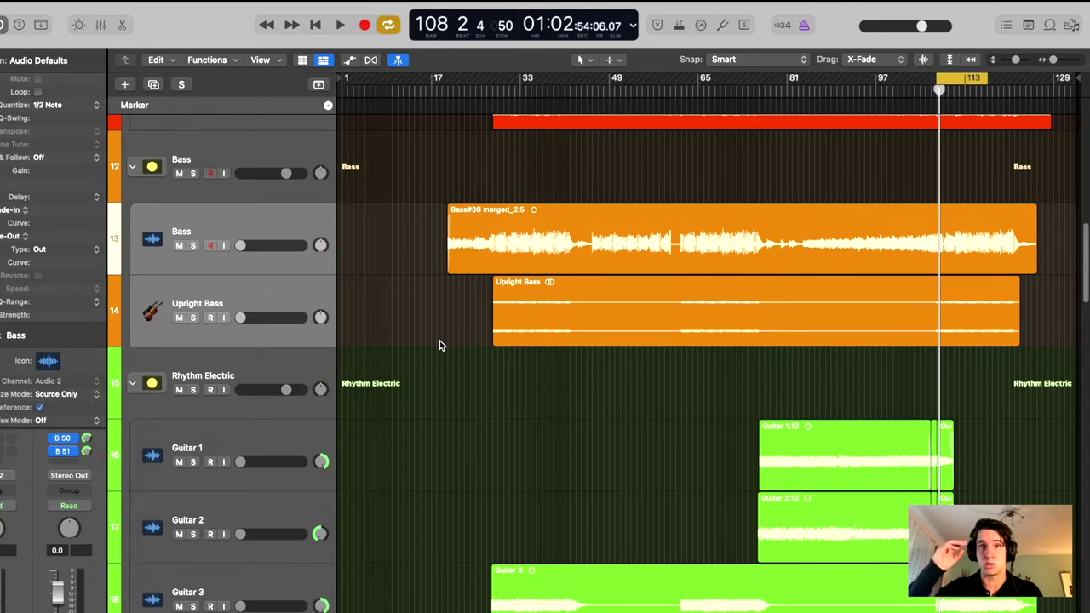
Step: Bring up the Kick track's volume, show the mixer, and fine-tune the level to -0.4 dB during playback
scroll(440, 340, "up", 15)
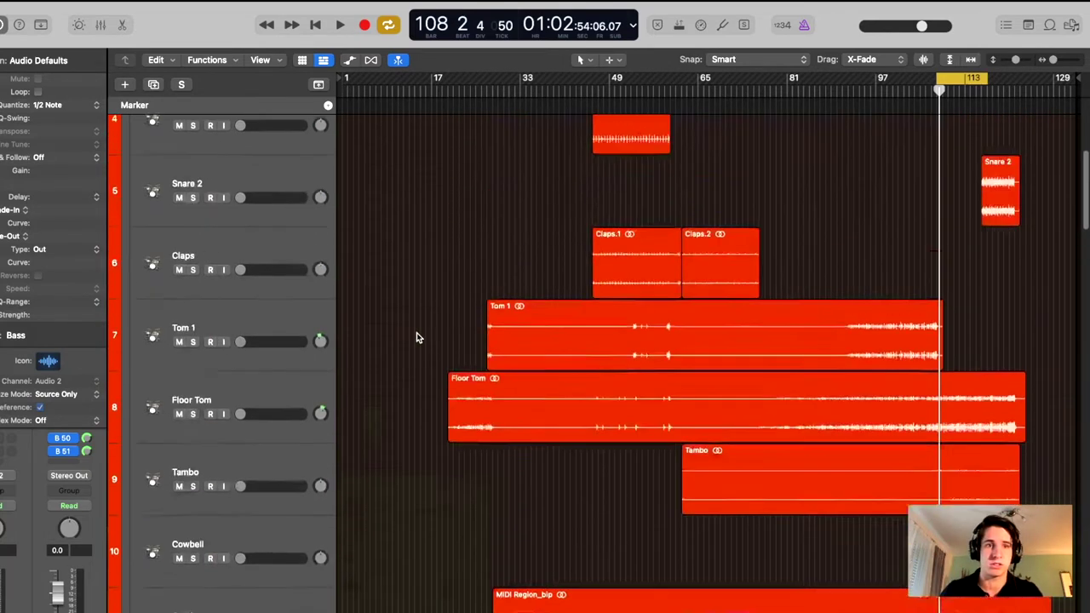
left_click(277, 267)
scroll(572, 279, "down", 3)
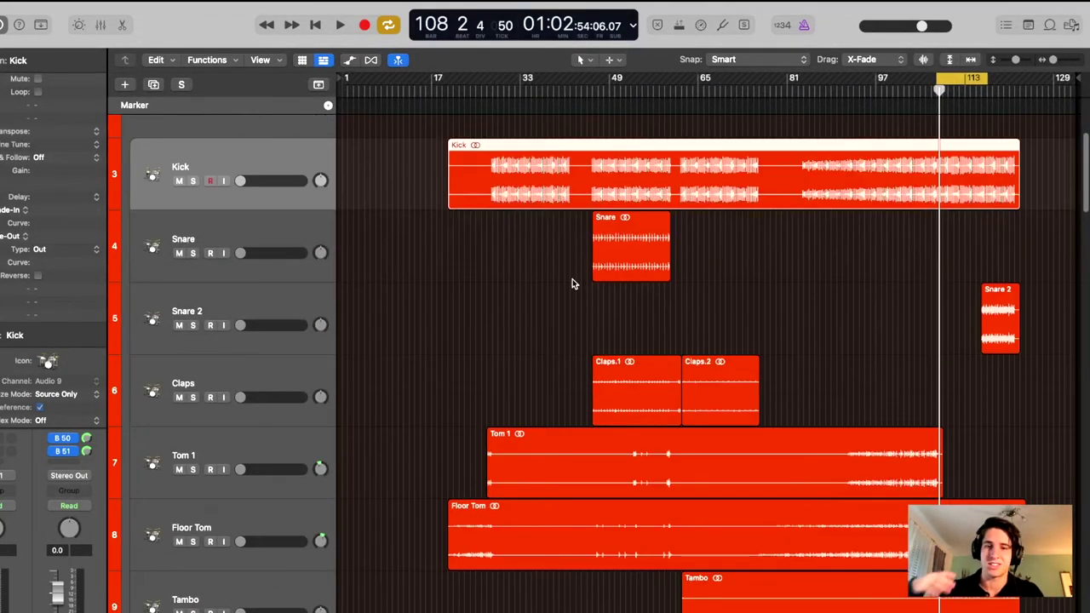
left_click_drag(243, 184, 285, 180)
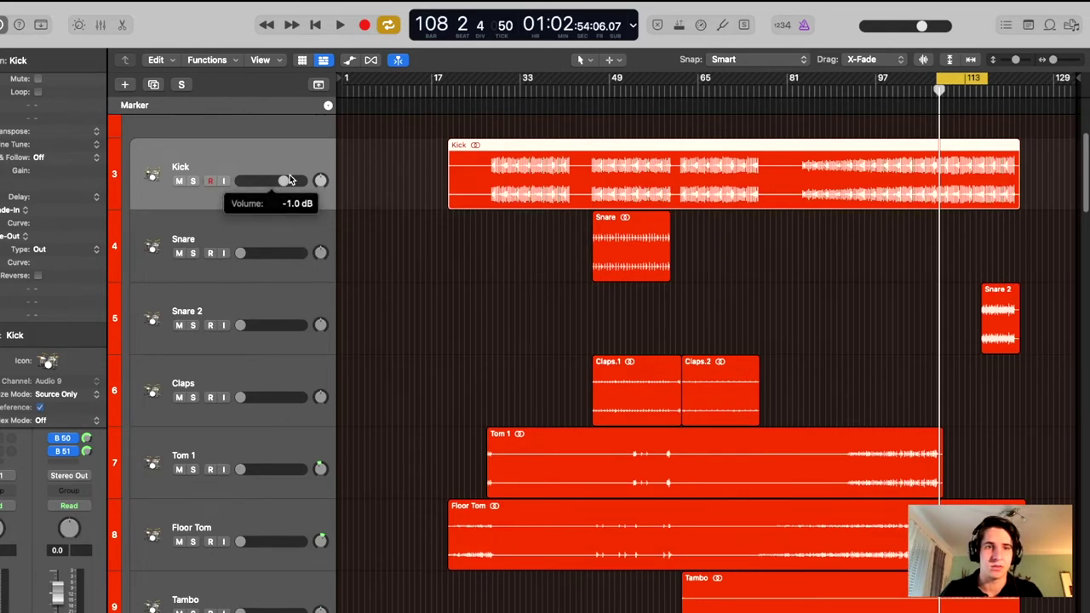
key("x")
left_click_drag(270, 585, 269, 573)
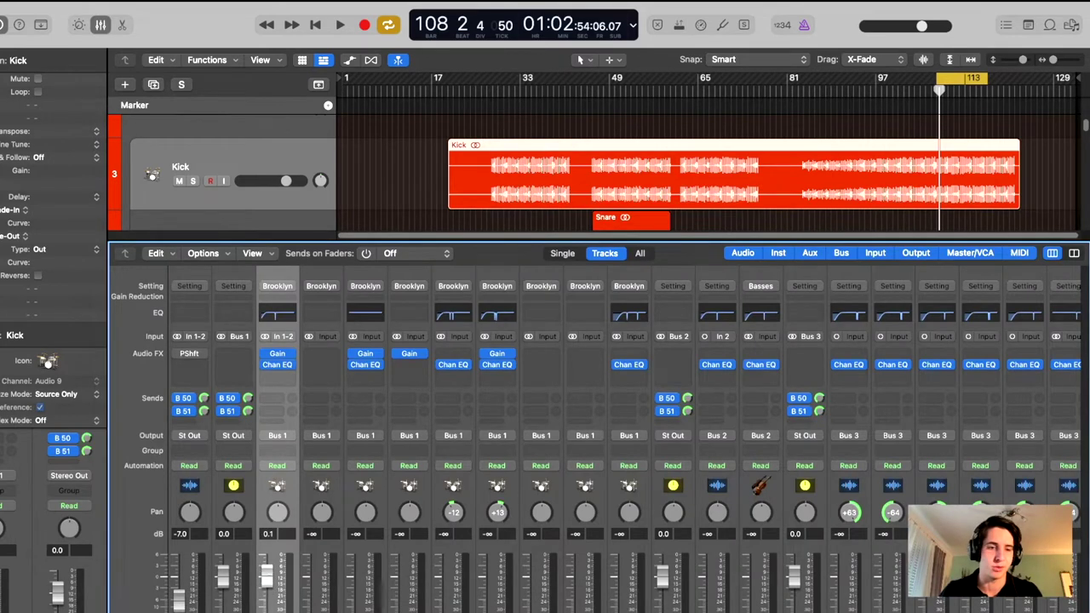
key("space")
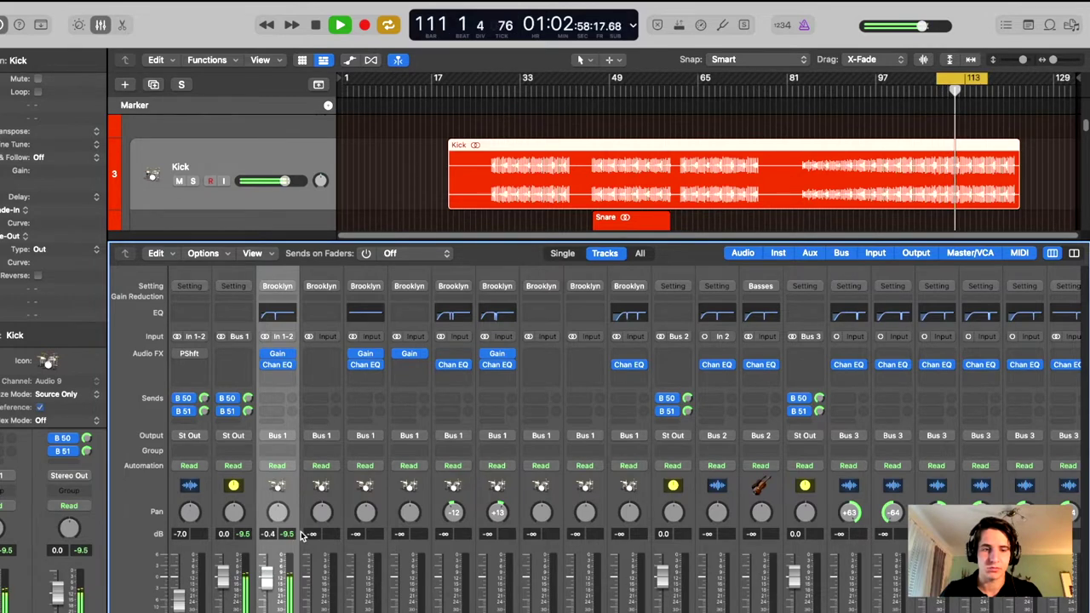
key("space")
Step: Select the Vox 1 channel and raise its volume to -3.8 dB while the section plays
scroll(511, 499, "right", 10)
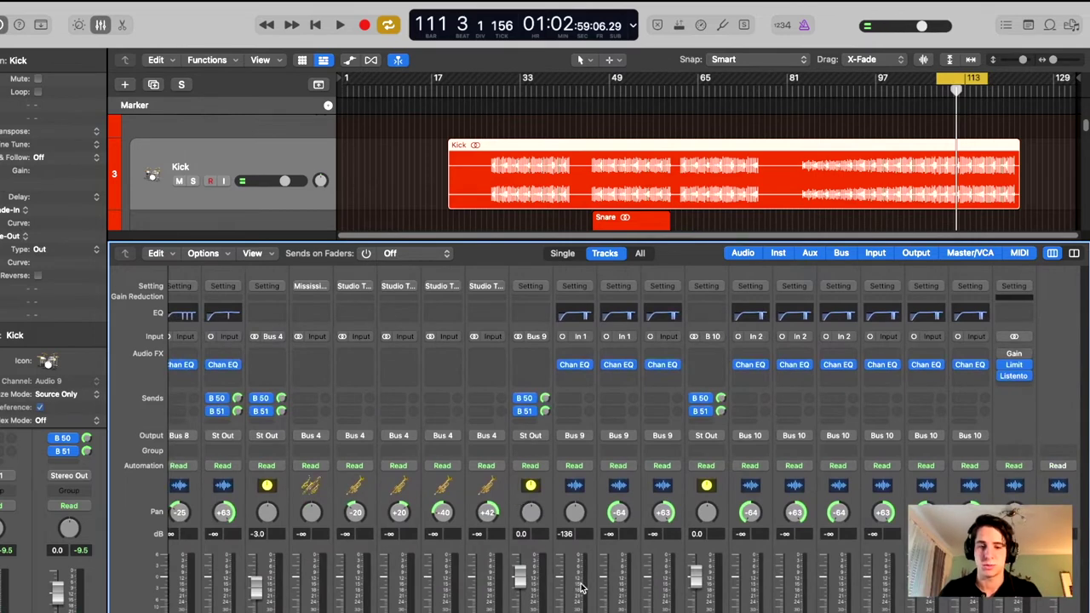
left_click(575, 552)
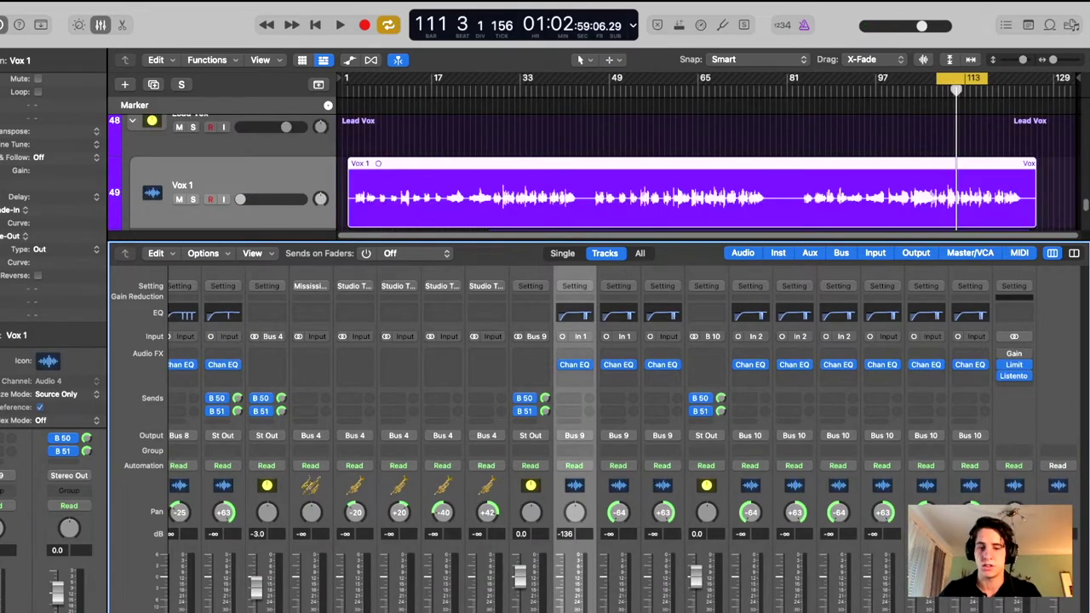
key("space")
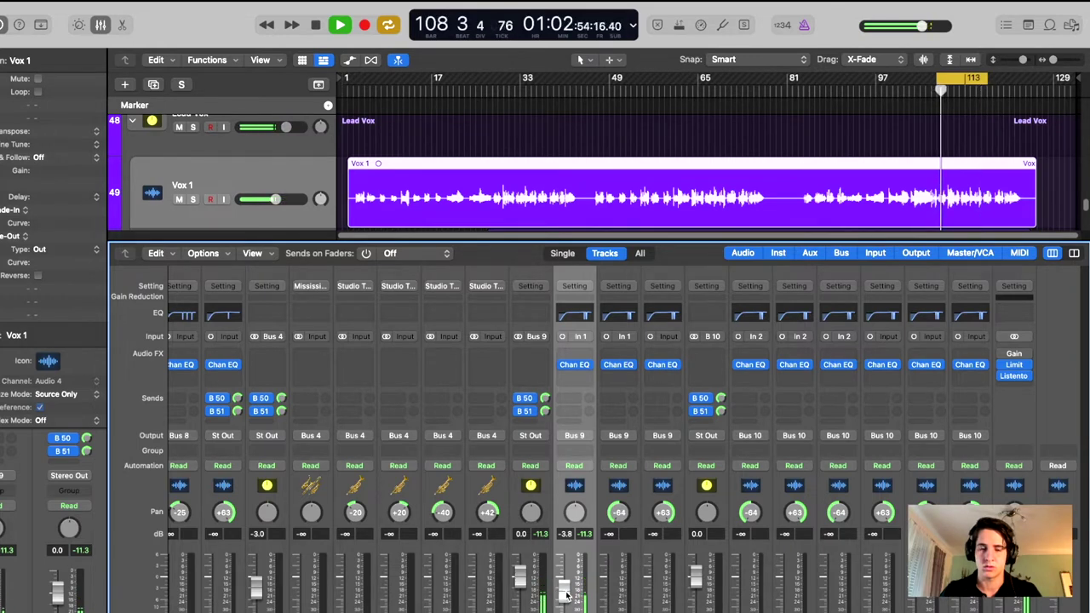
key("space")
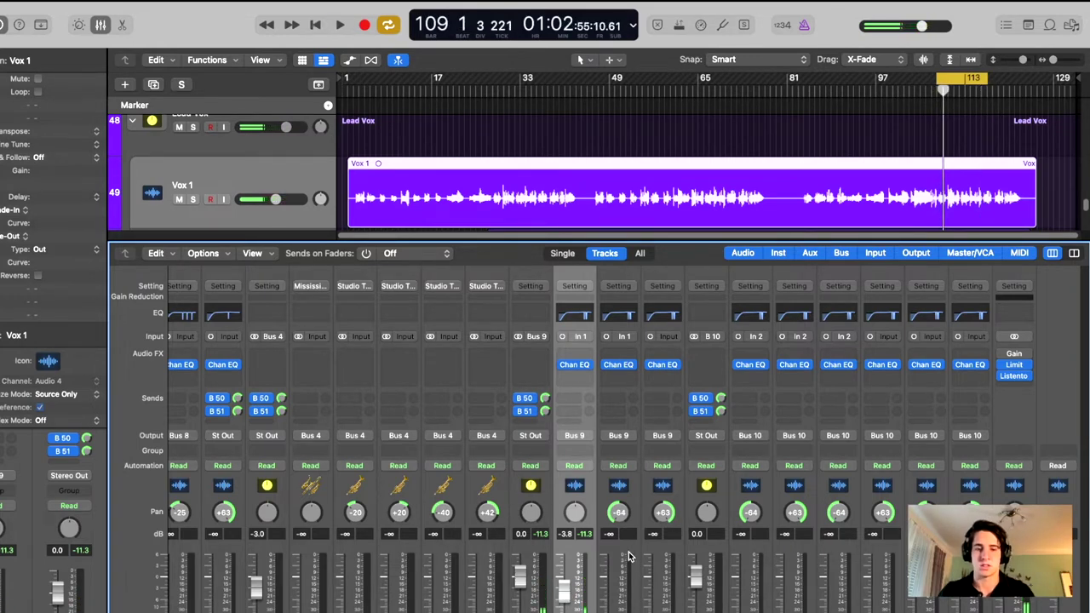
Step: Raise the volume of the Vox 2 and Vox 3 channels together to -14.2 dB and keep both selected
scroll(629, 552, "left", 5)
scroll(629, 552, "left", 4)
scroll(628, 556, "right", 4)
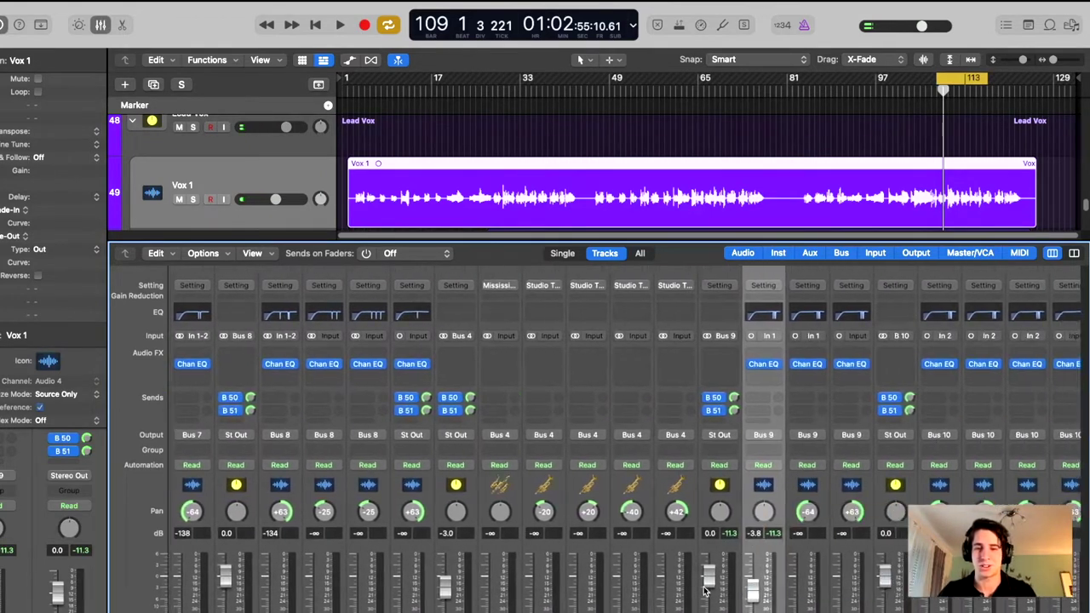
scroll(765, 513, "right", 4)
scroll(765, 513, "right", 2)
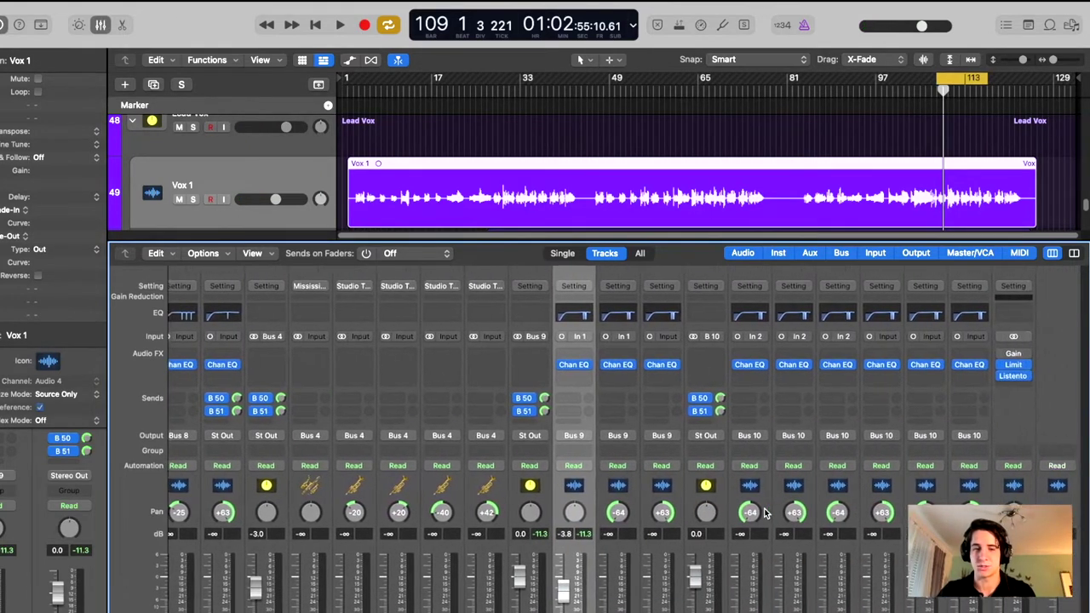
left_click_drag(613, 487, 663, 487)
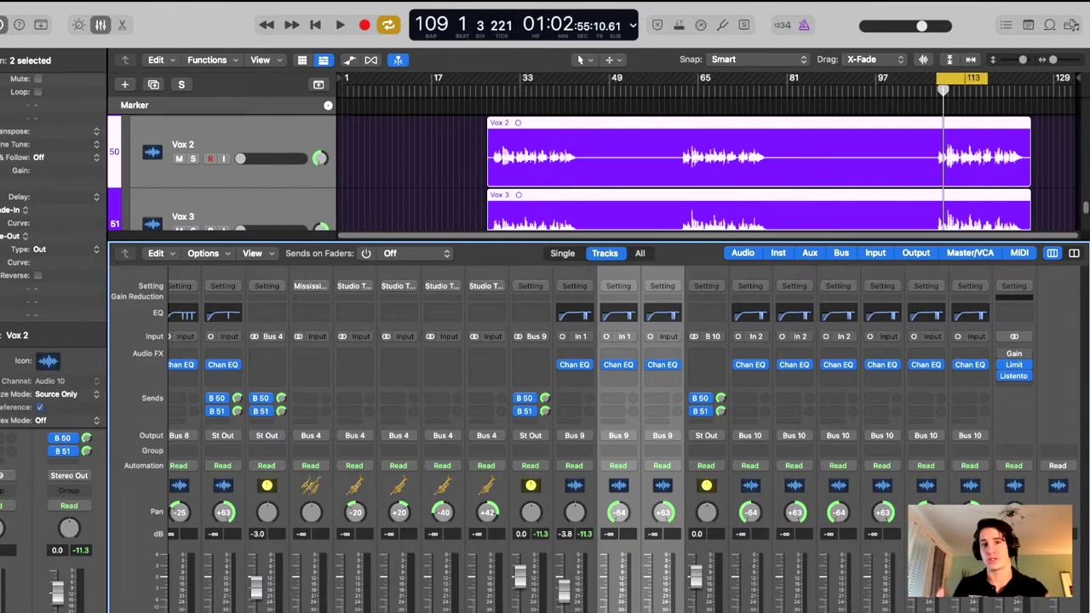
mouse_move(606, 609)
left_mouse_down()
mouse_move(605, 578)
mouse_move(607, 609)
left_mouse_up()
left_click(623, 606)
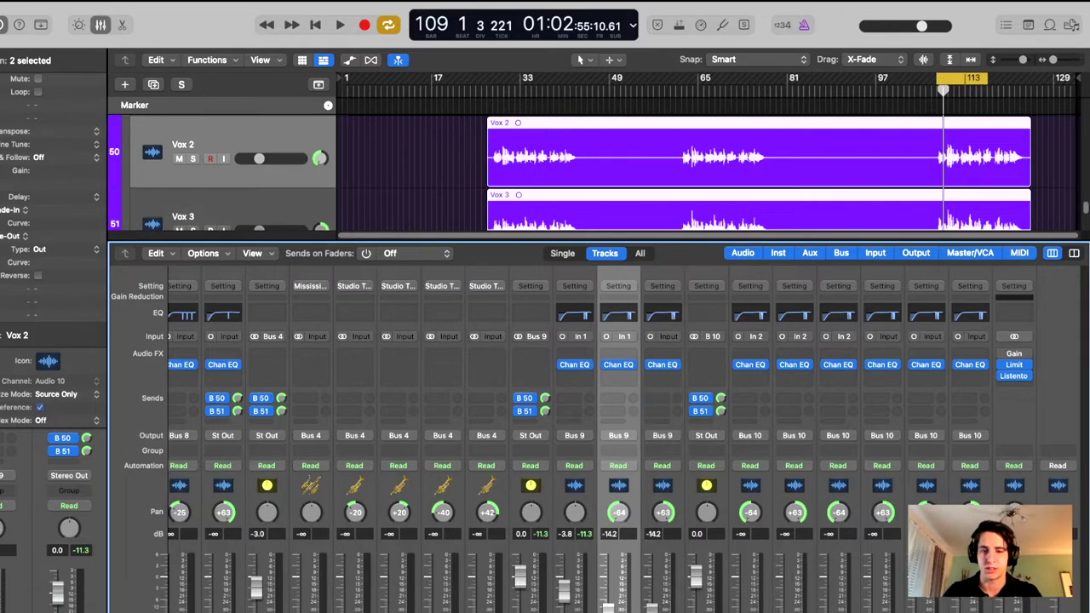
left_click(656, 554, "shift")
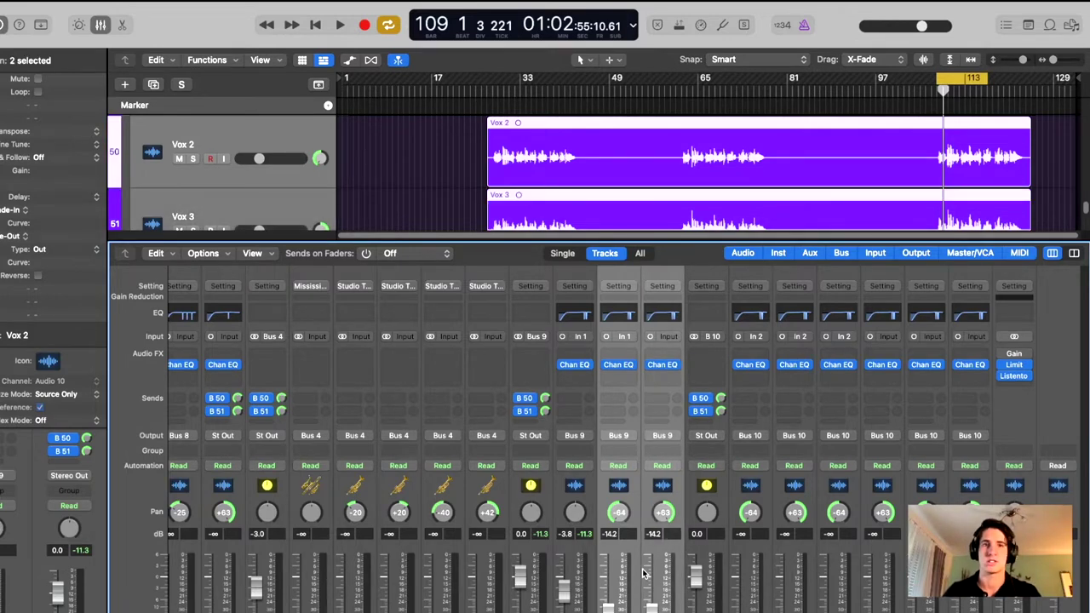
Step: During playback, lower Vox 2 and Vox 3 together to -18.0 dB, and raise Vox 2 alone to -17.0 dB
scroll(871, 152, "down", 2)
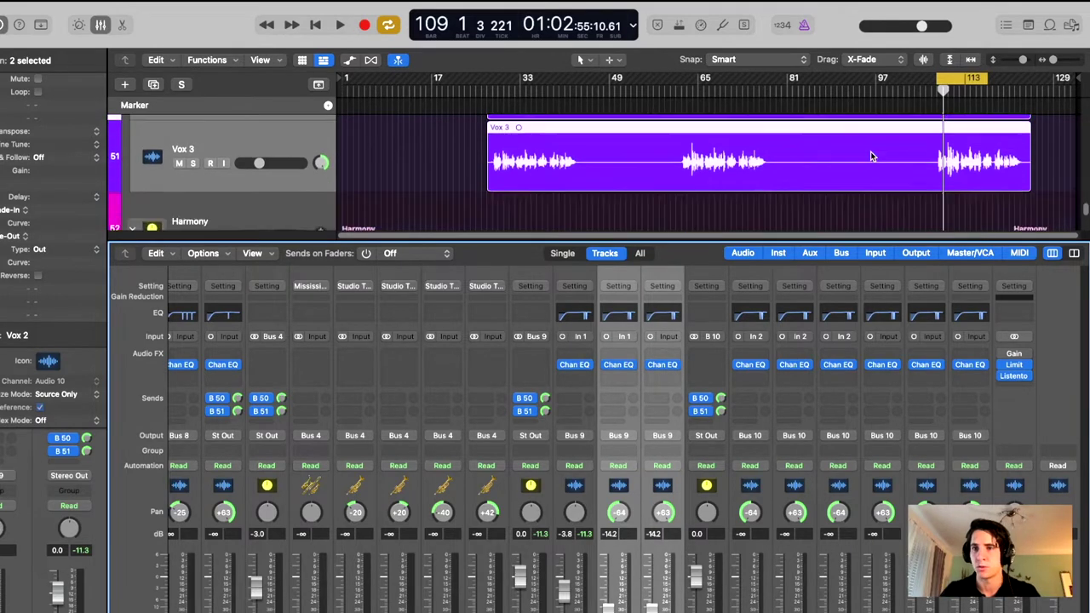
key("space")
left_click_drag(608, 607, 608, 611)
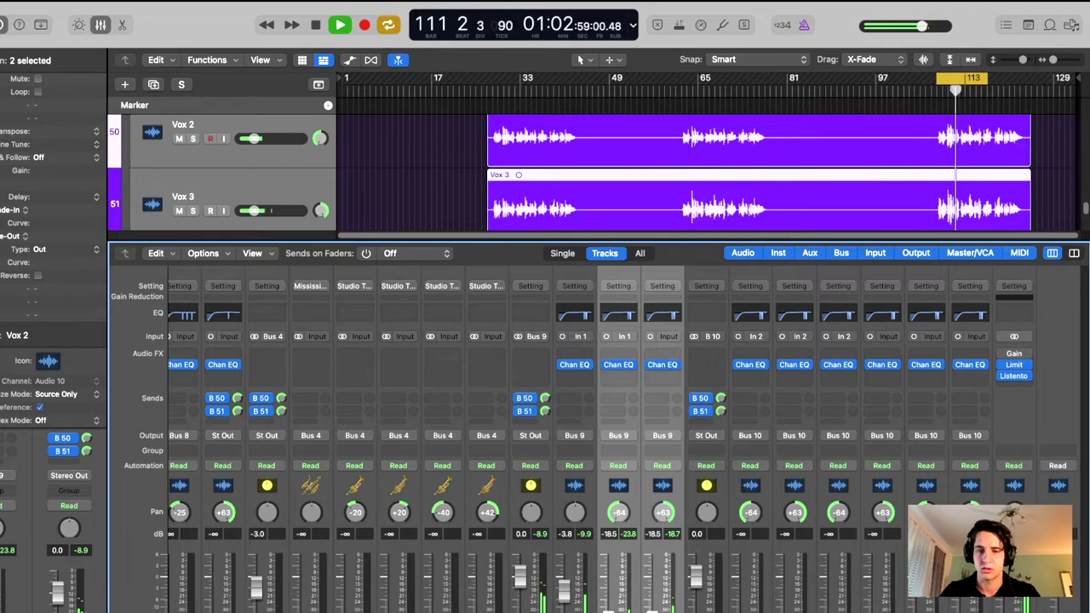
left_click(621, 554)
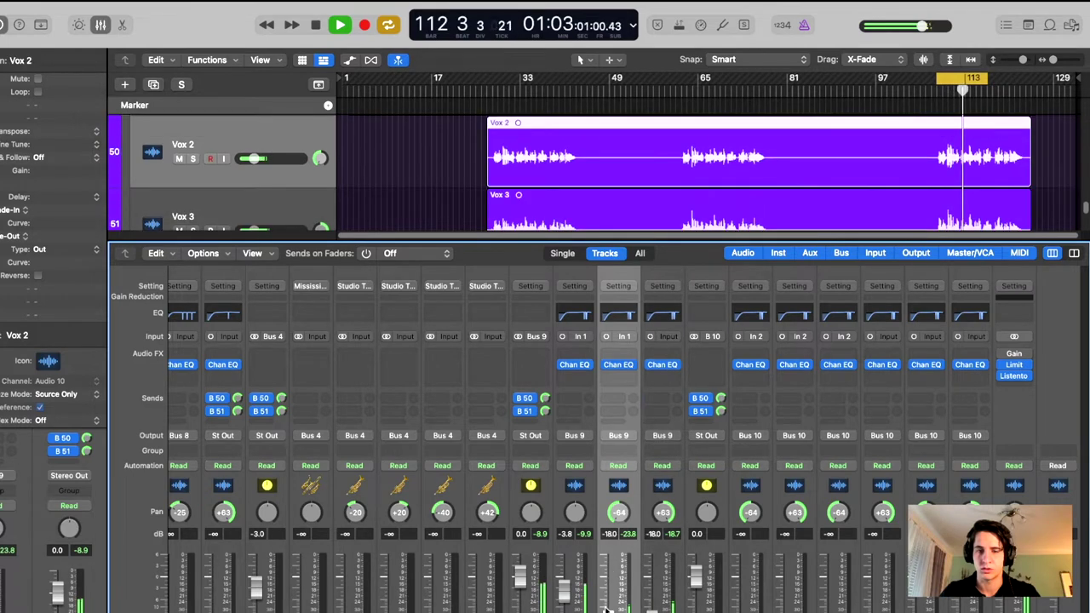
left_click_drag(608, 612, 608, 610)
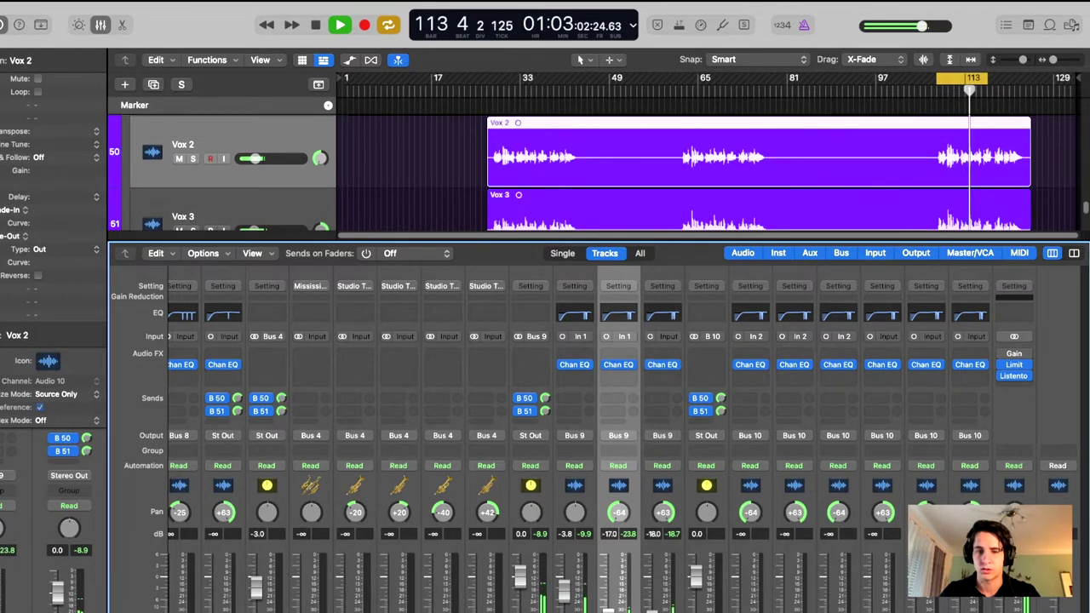
Step: Select Vox 2 and Vox 3 together, lower them to -17.5 dB and -18.5 dB, and stop playback
left_click(653, 546, "shift")
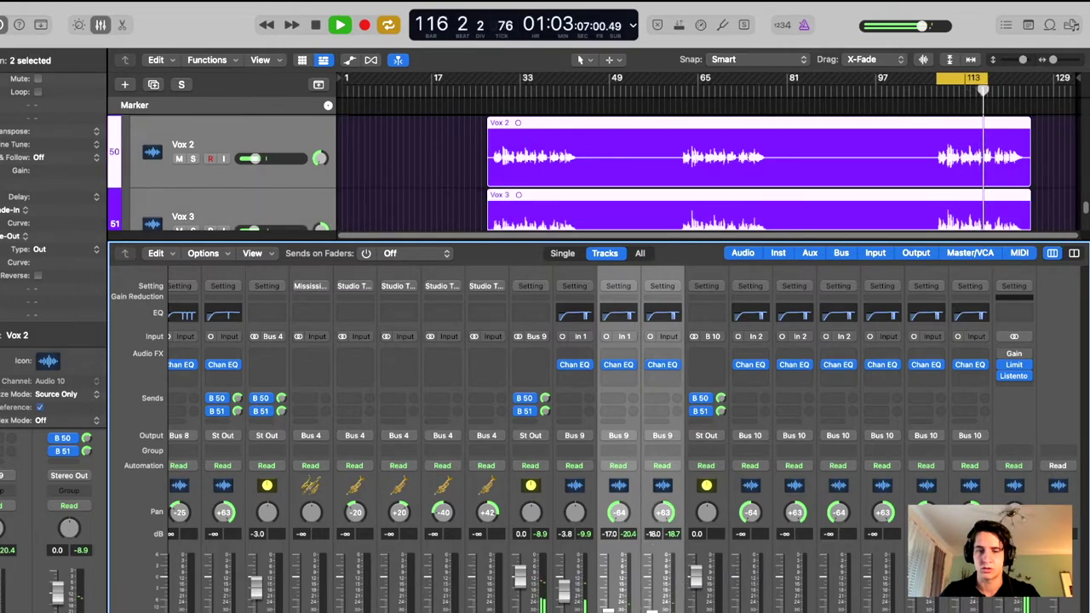
left_click_drag(609, 611, 608, 612)
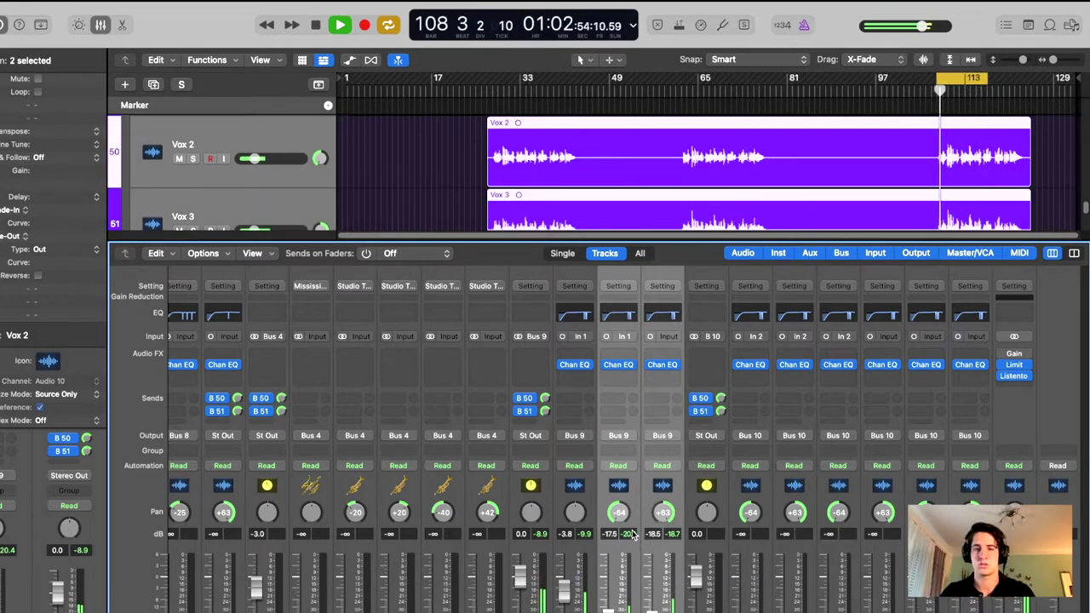
key("space")
Step: Select the Bass channel and raise its volume to -12.6 dB during playback
scroll(511, 545, "left", 10)
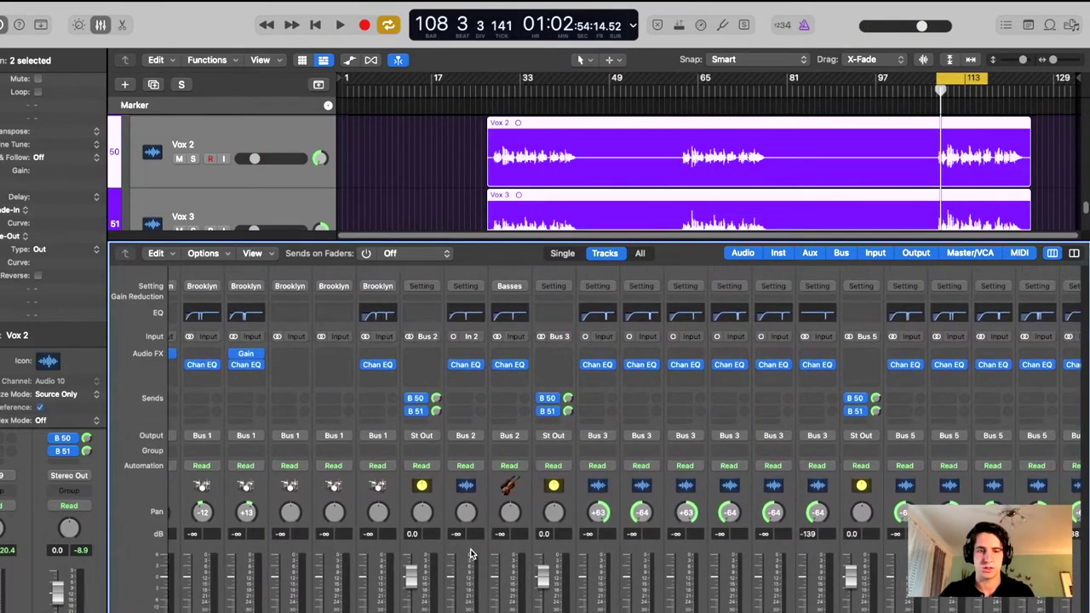
left_click(470, 554)
scroll(511, 566, "left", 5)
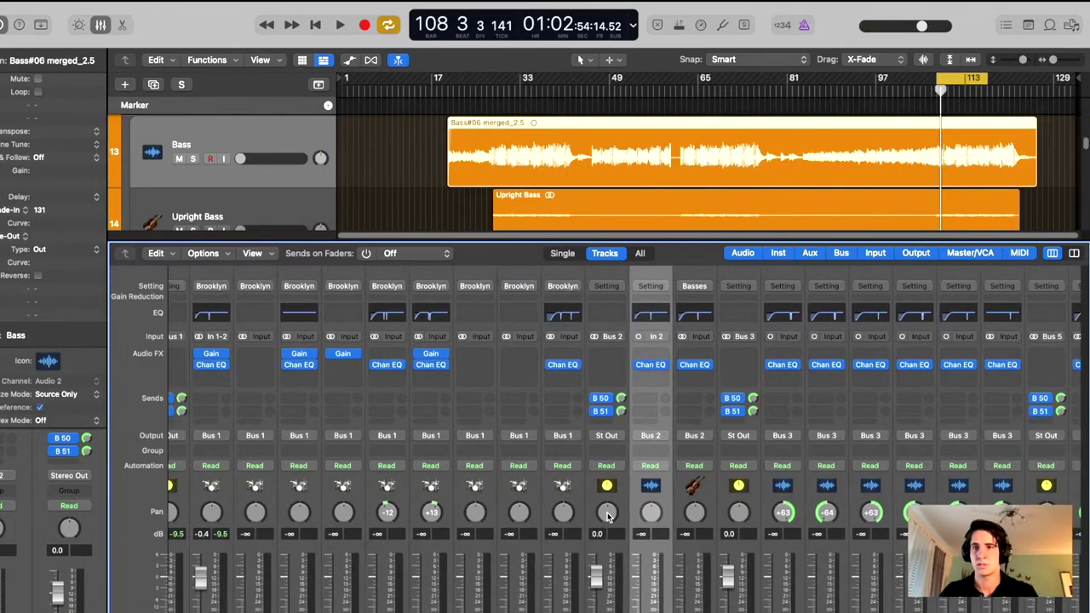
key("space")
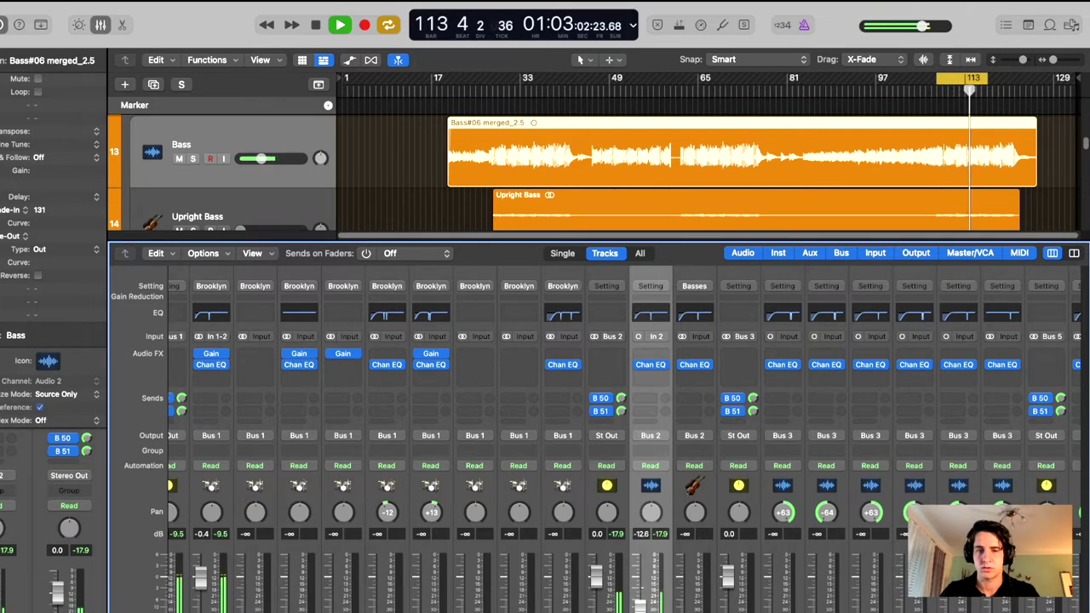
Step: Move the cycle range over the Snare 2 region and raise the Snare 2 volume to 1.0 dB during playback
scroll(652, 579, "left", 2)
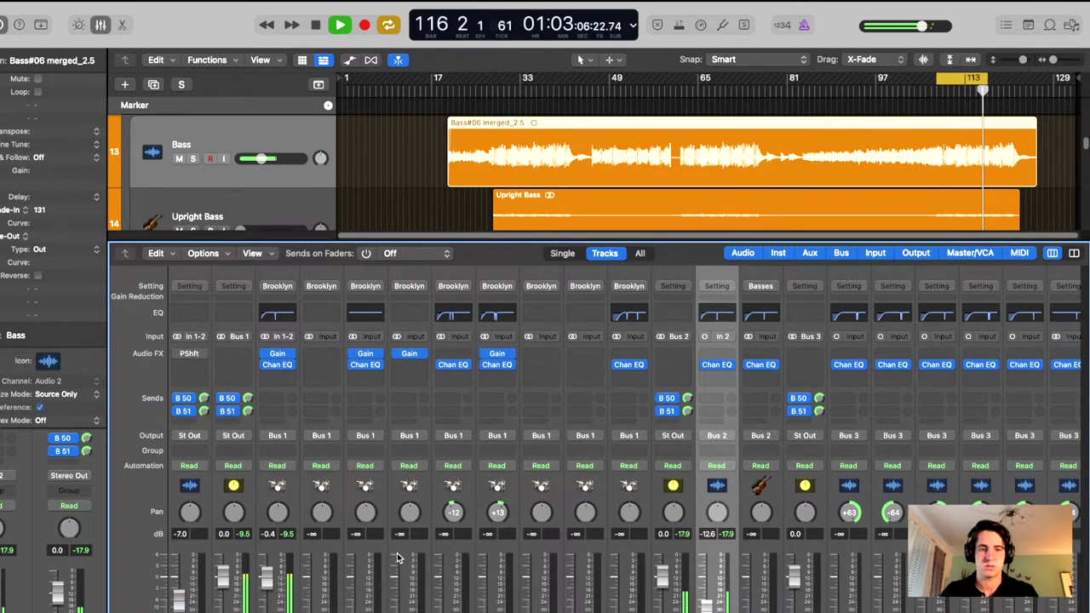
key("space")
key("space")
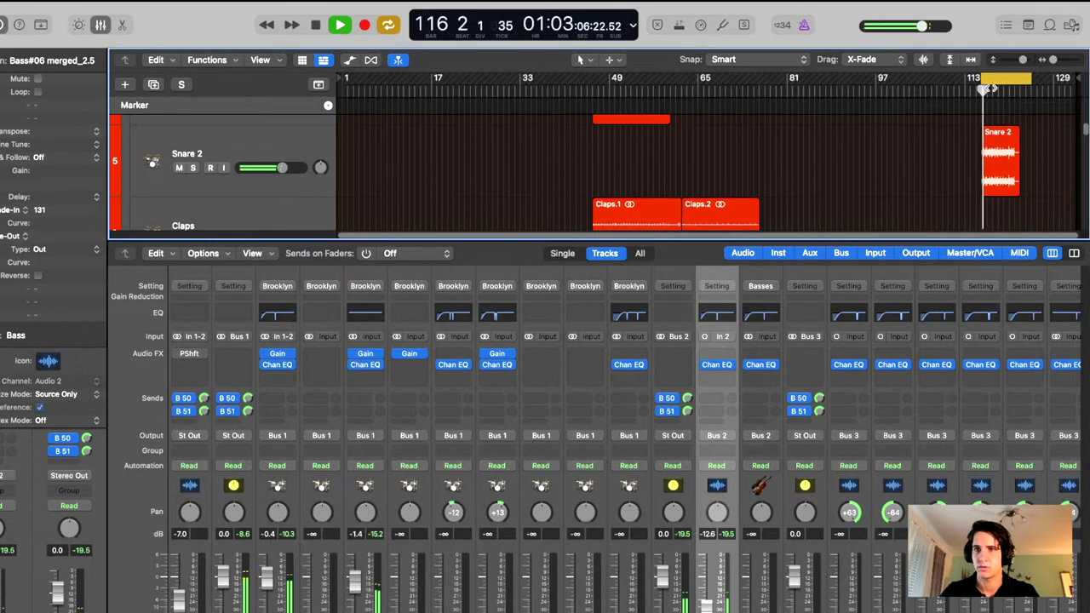
left_click_drag(364, 605, 356, 584)
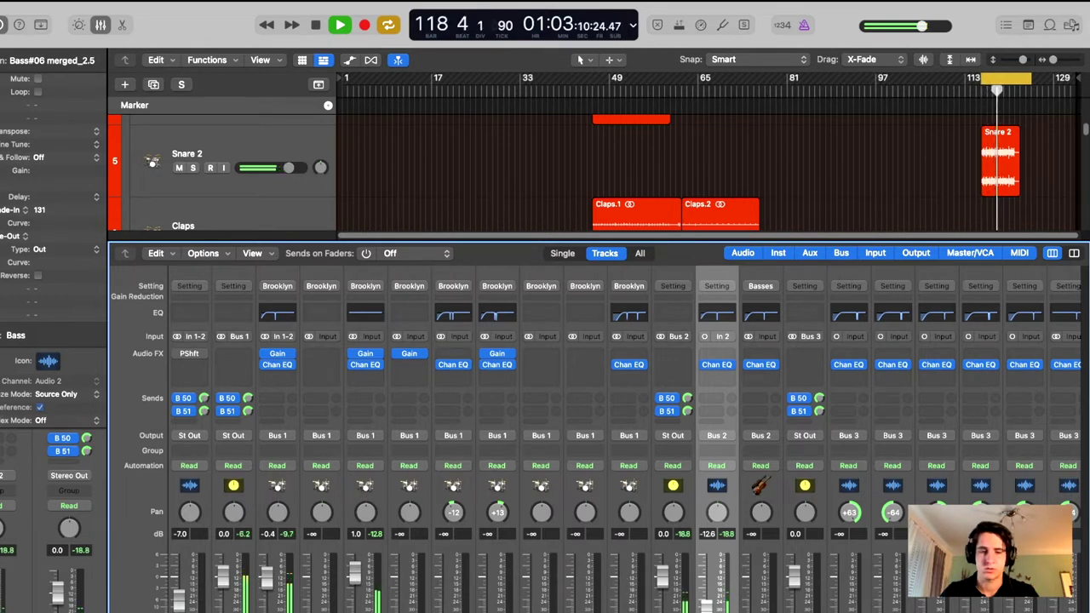
Step: Balance the Floor Tom at -2.3 dB and the Bass at -14.8 dB during playback, and select the Kick channel
scroll(912, 156, "down", 6)
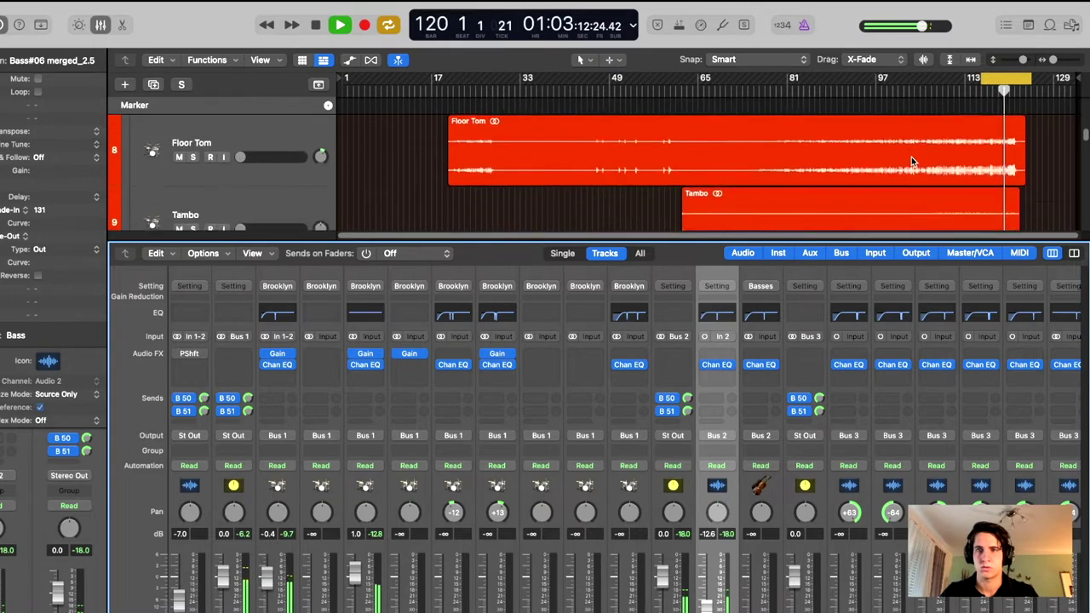
scroll(910, 156, "up", 2)
scroll(910, 157, "up", 1)
key("space")
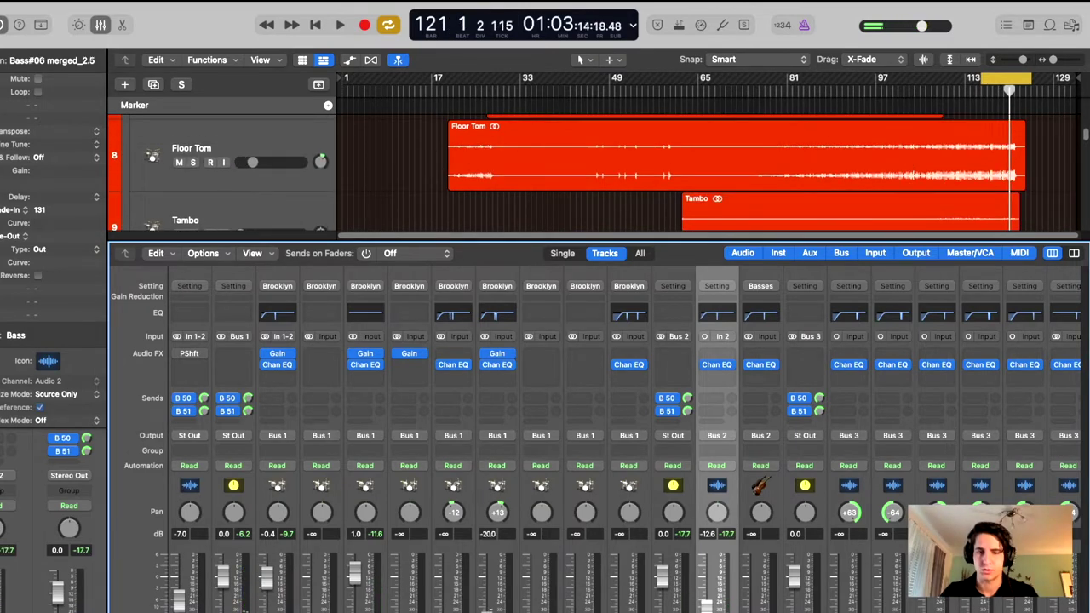
key("space")
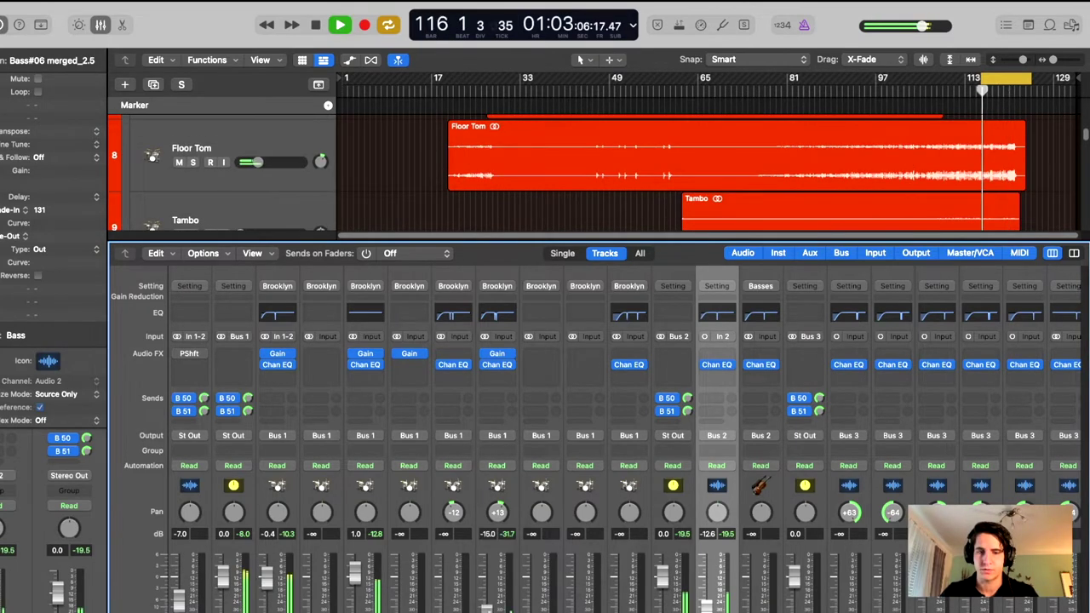
left_click(276, 554)
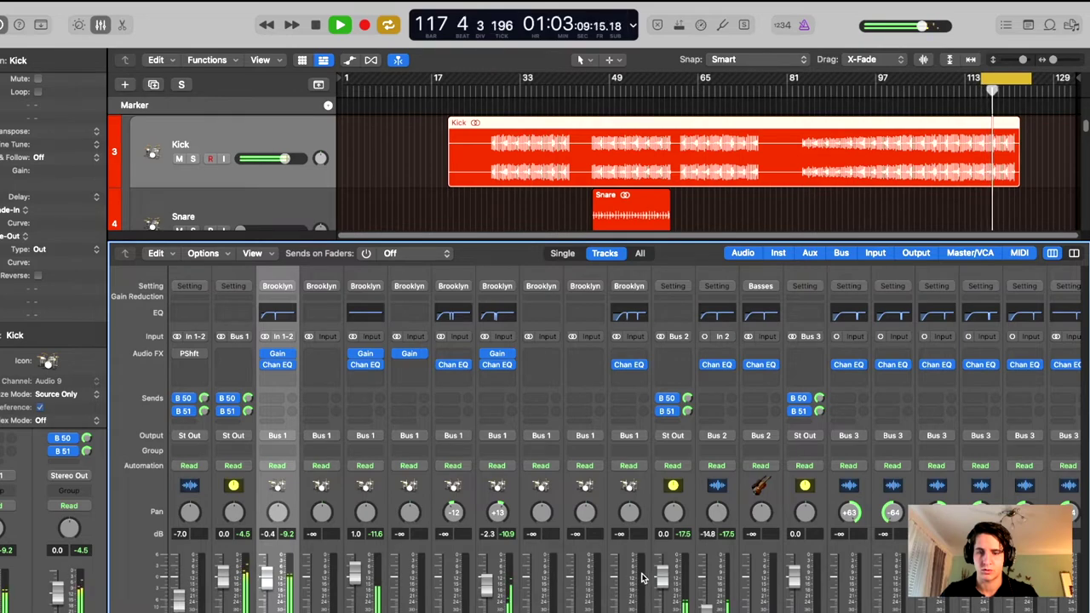
scroll(647, 581, "right", 10)
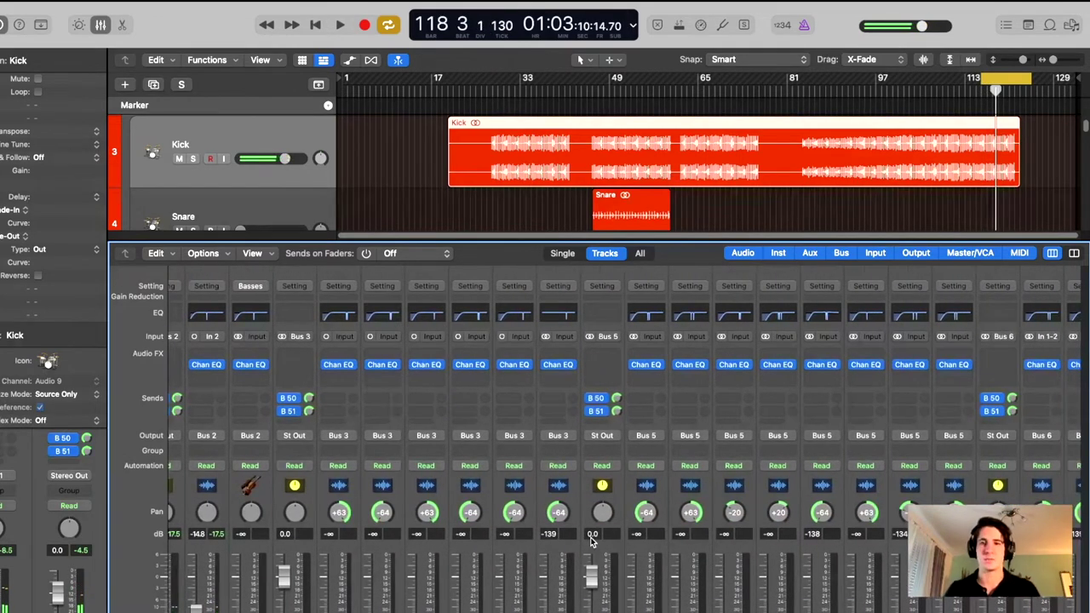
scroll(592, 541, "left", 8)
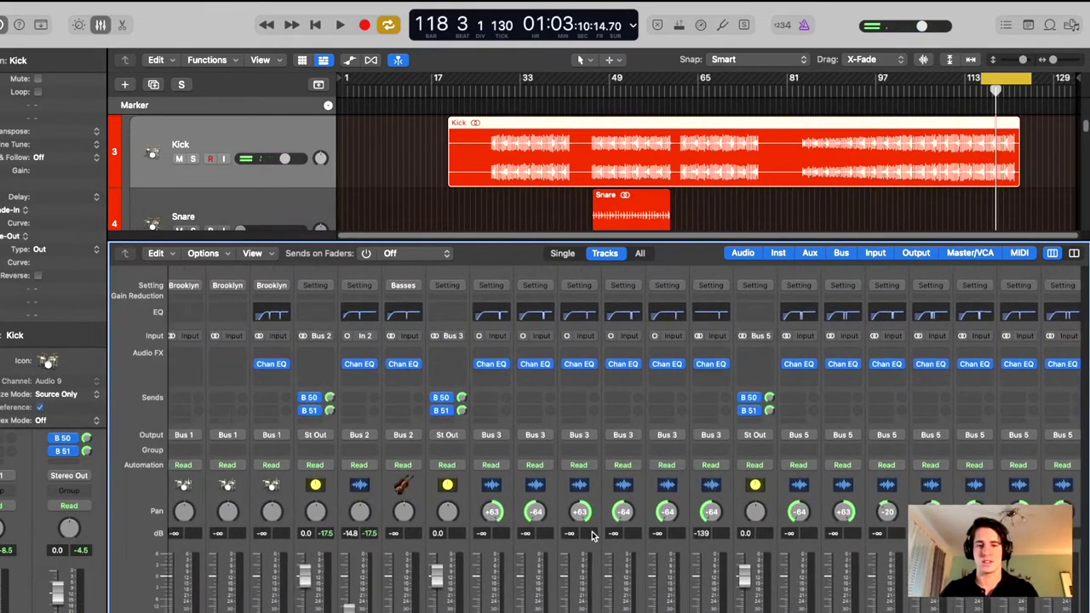
scroll(594, 535, "right", 9)
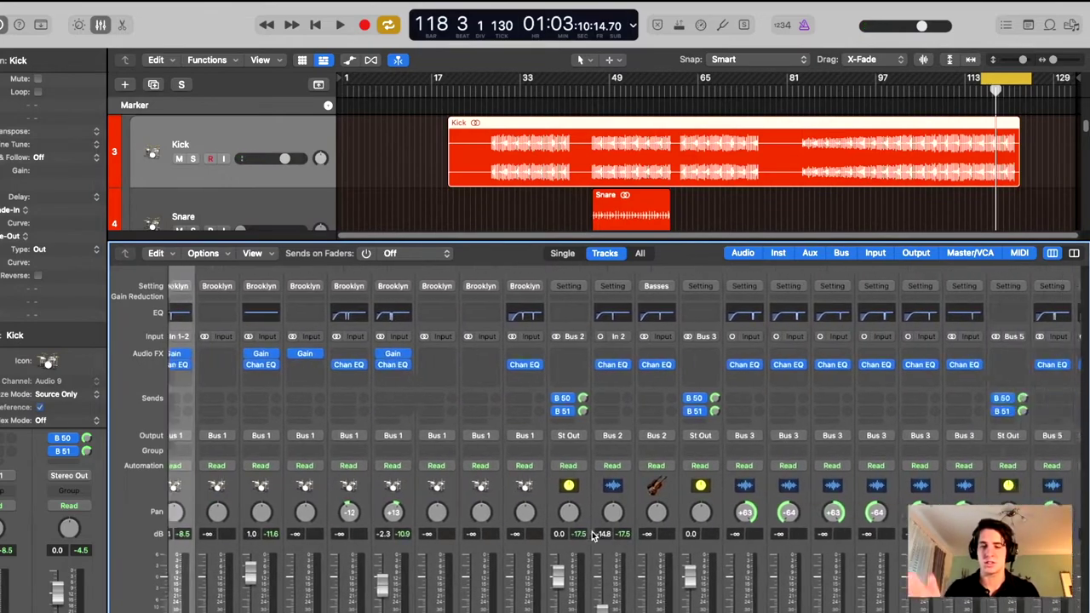
scroll(593, 535, "right", 15)
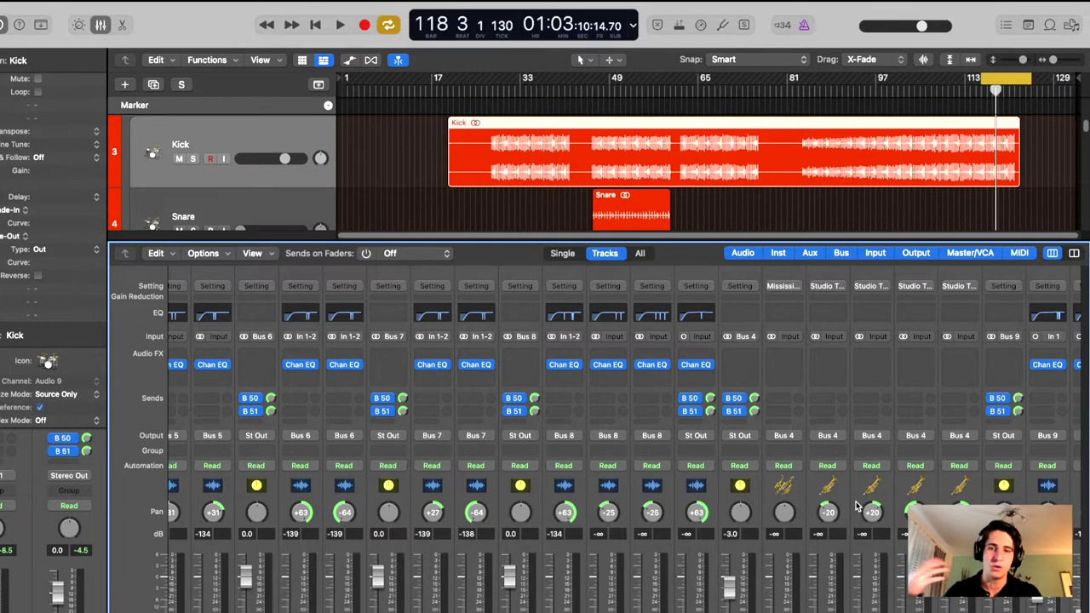
scroll(856, 506, "right", 9)
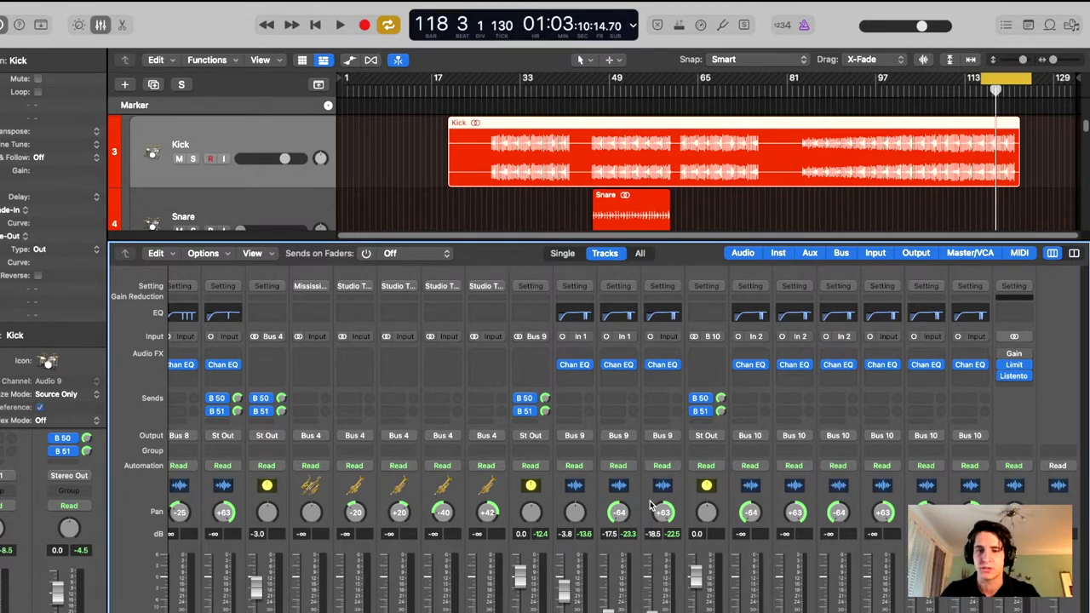
Step: Bring in the Springtime_1_Open E (high) and (low) channels at -17.2 dB and -16.6 dB during playback
scroll(785, 517, "left", 15)
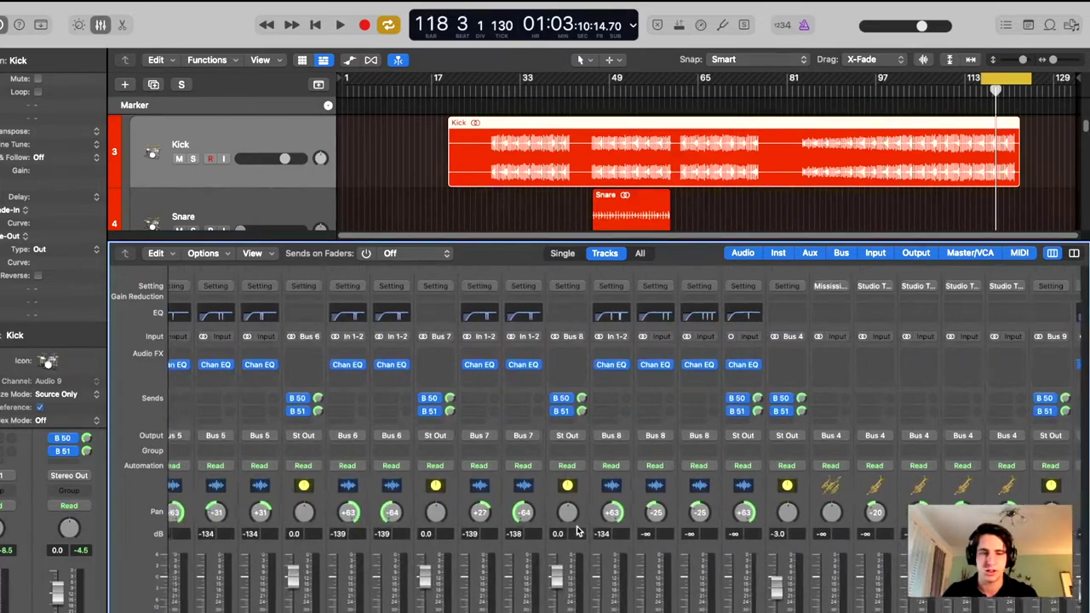
scroll(596, 536, "left", 10)
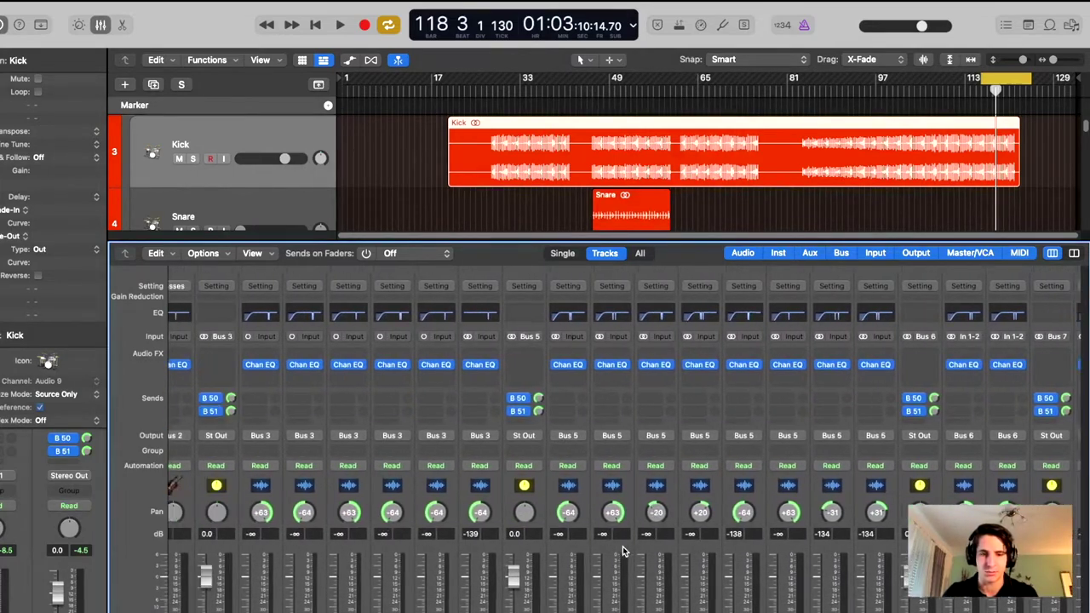
scroll(588, 537, "right", 5)
left_click(511, 506)
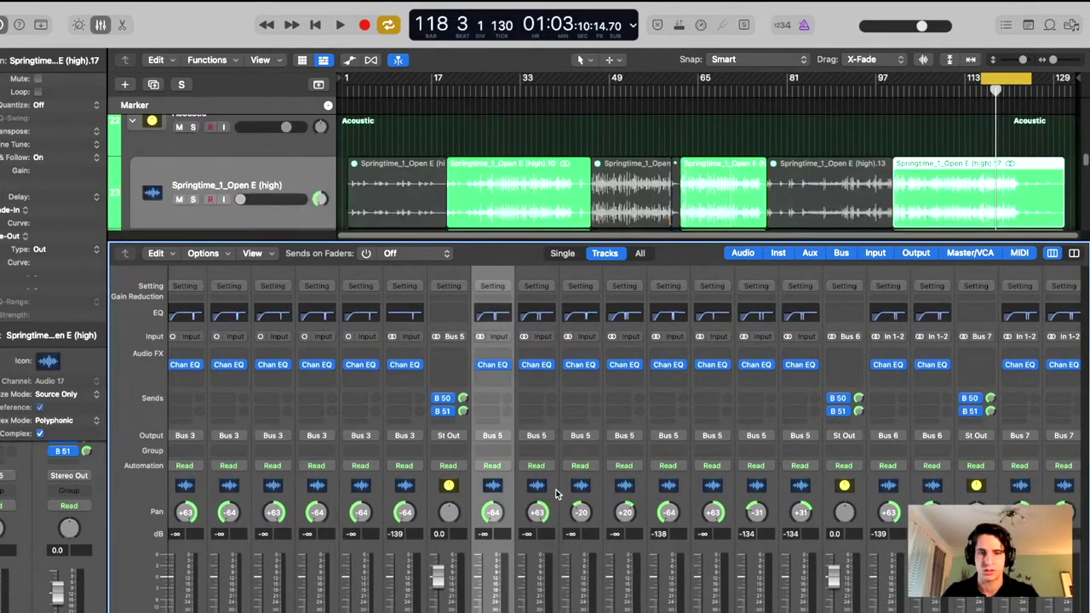
left_click(537, 506, "shift")
key("space")
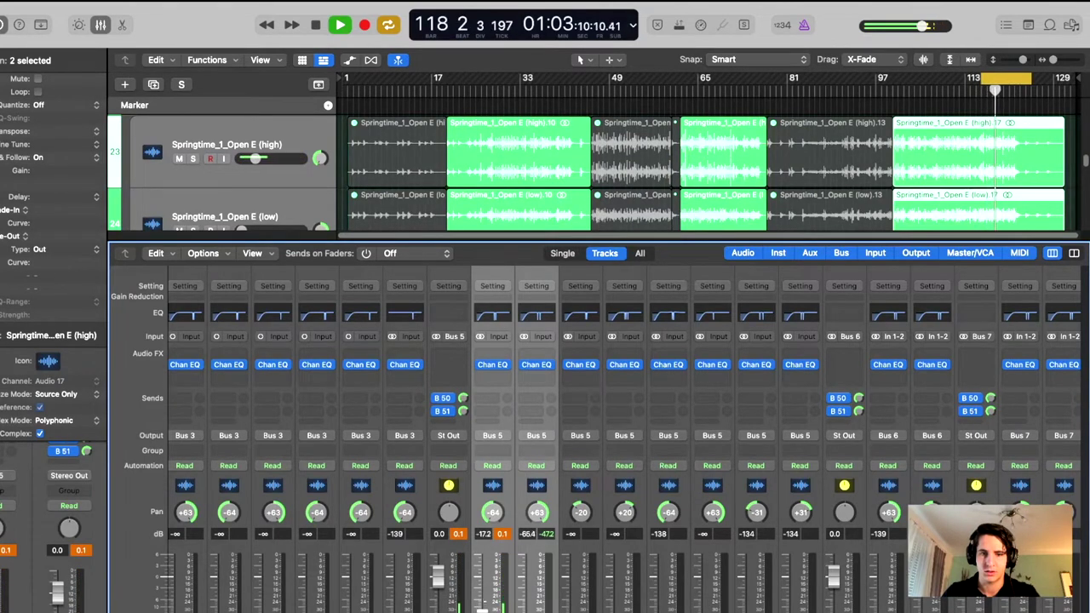
left_click(536, 569)
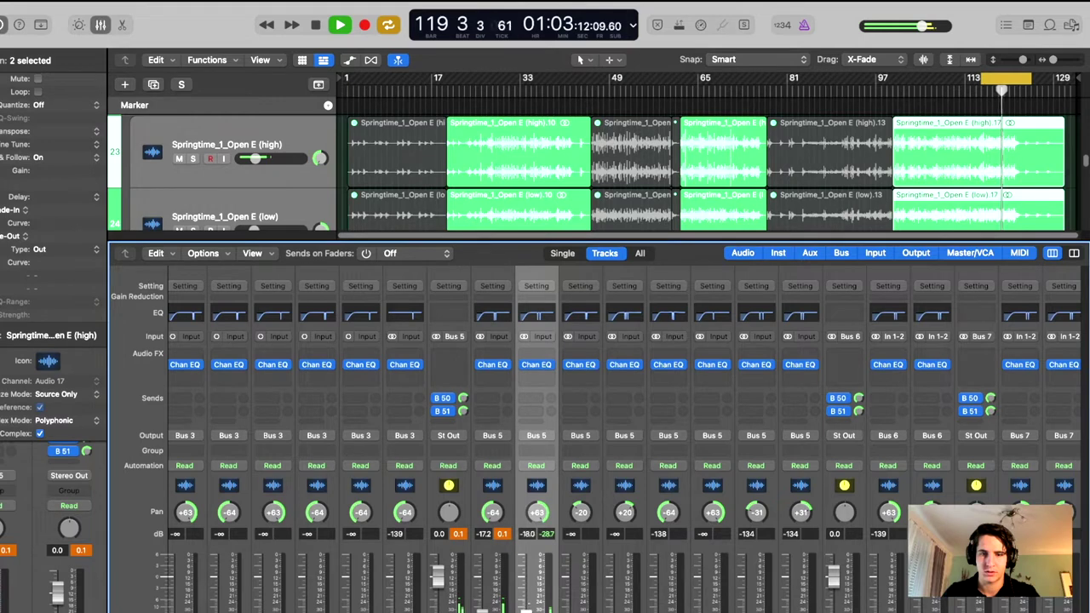
Step: Bring up the two Picking Capo 4 in C channels to -9.8 dB each during playback
left_click(724, 597)
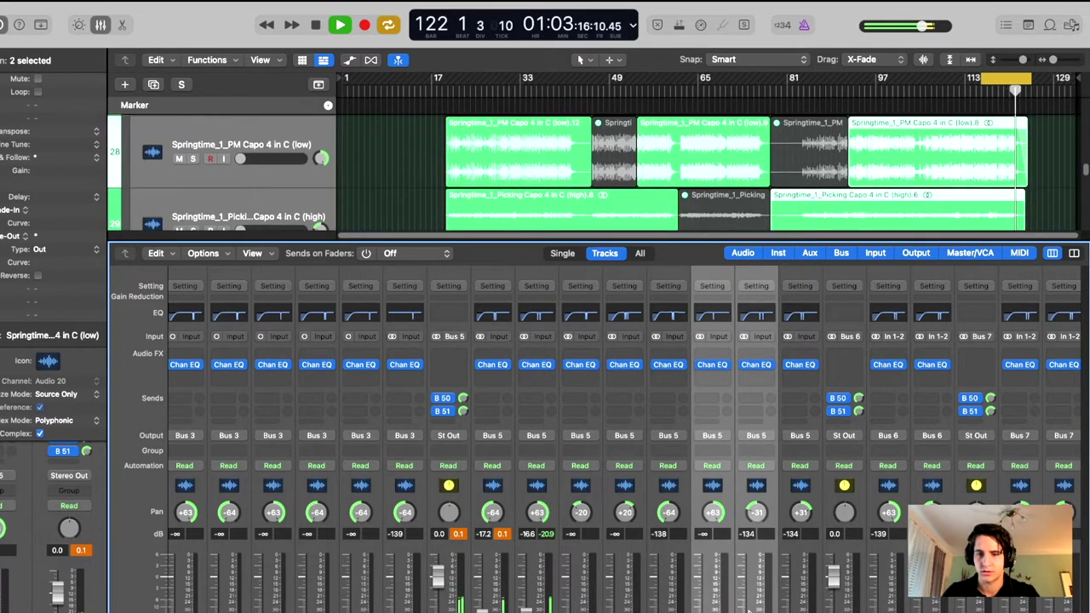
left_click(755, 556)
left_click(796, 549, "shift")
left_click_drag(788, 612, 750, 606)
left_click(757, 576)
key("space")
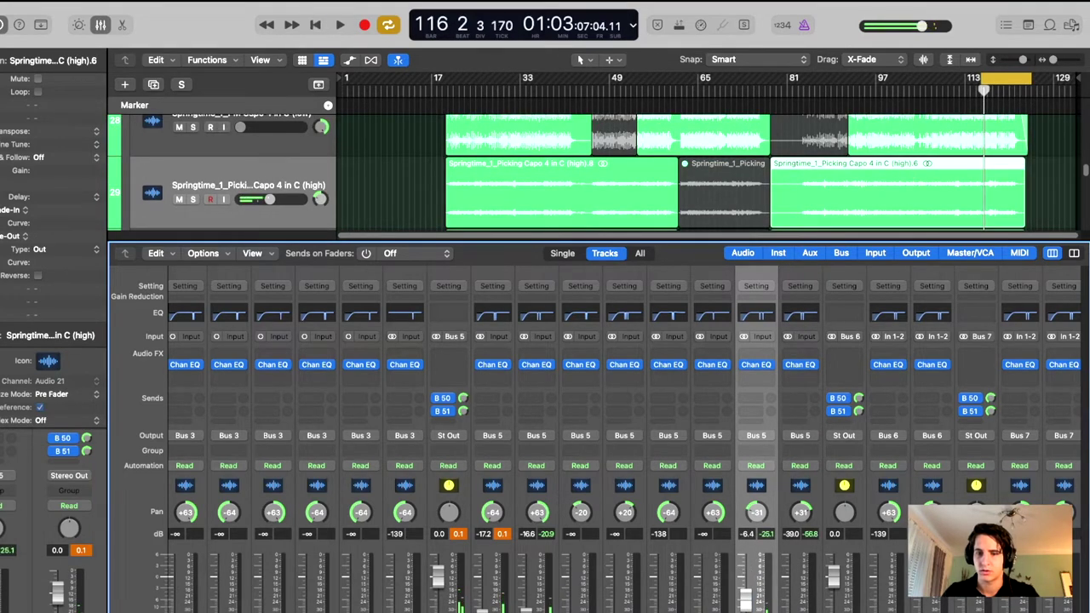
key("space")
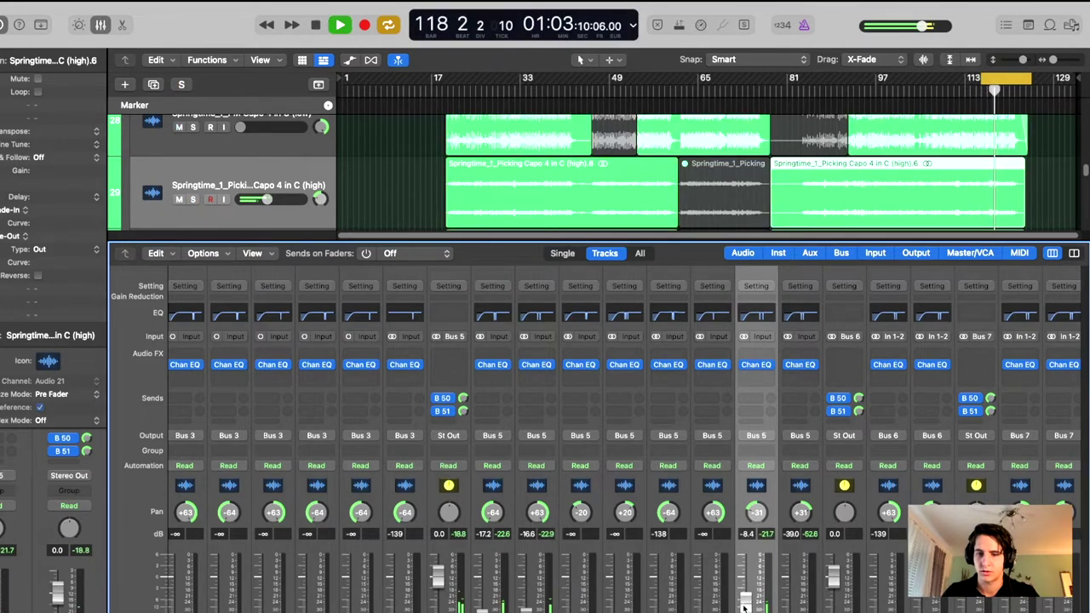
left_click_drag(791, 590, 790, 579)
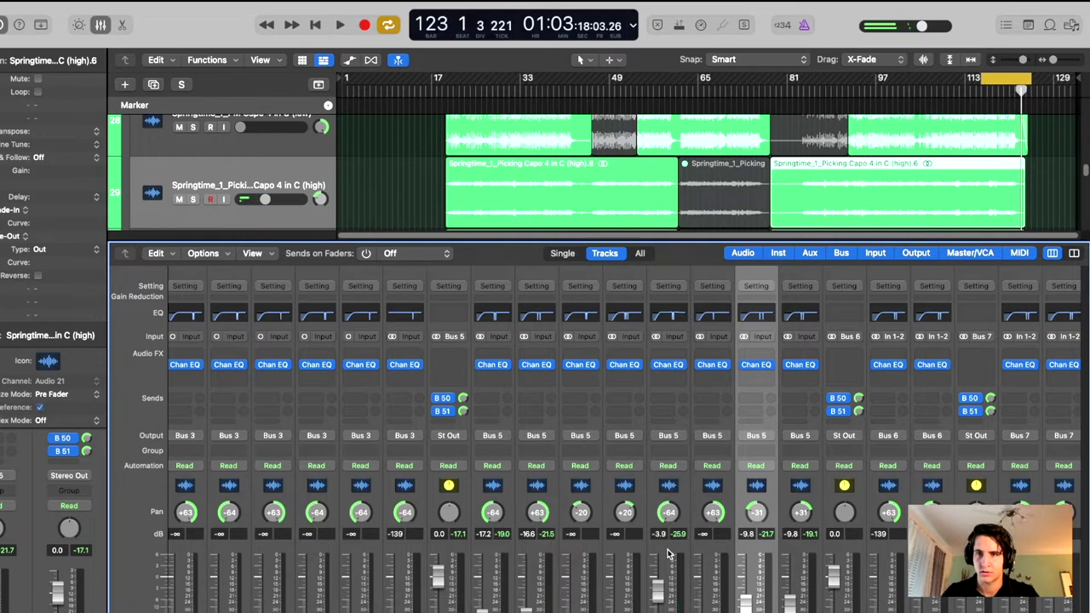
Step: Check the PM Capo 4 in C channels in solo, then match their high and low volumes at -11.6 dB
key("s")
key("s")
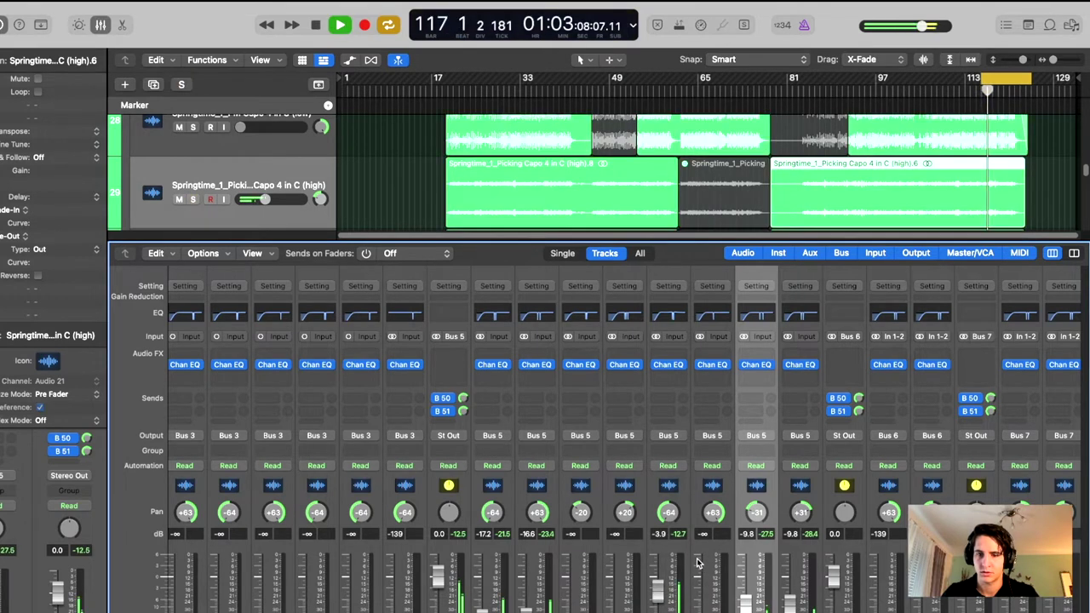
left_click(672, 552)
key("s")
key("s")
left_click(712, 549)
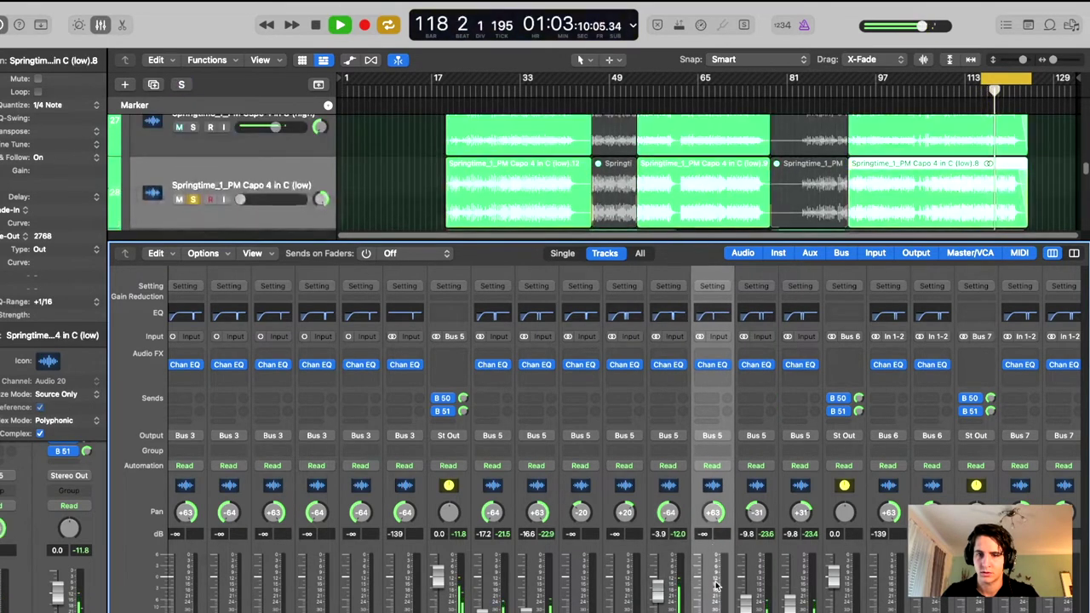
left_click_drag(705, 588, 657, 605)
left_click(676, 560, "shift")
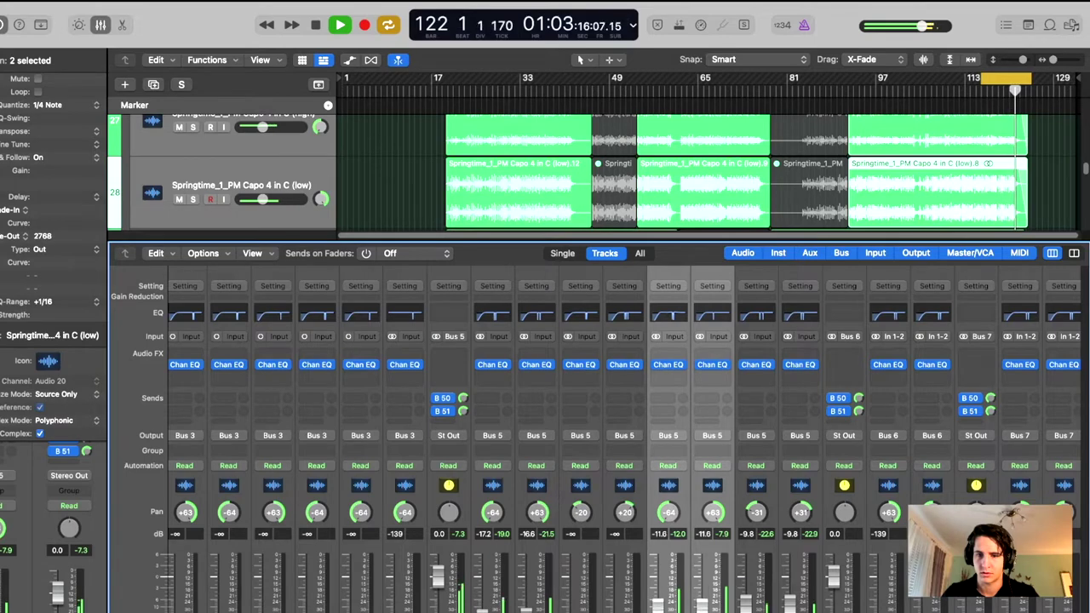
Step: Rebalance PM Capo 4 in C (high) at -11.0 dB and (low) at -15.0 dB, moving the cycle range to bars 113–122
left_click(707, 549)
left_click(668, 549)
left_click_drag(661, 605, 659, 598)
left_click(699, 586, "shift")
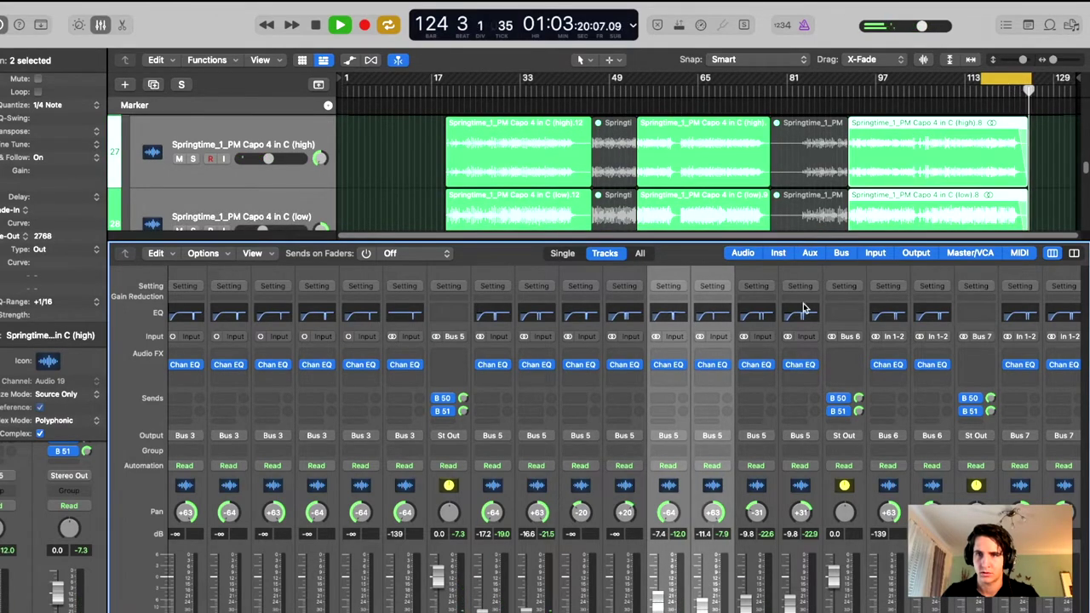
left_click_drag(1031, 79, 966, 79)
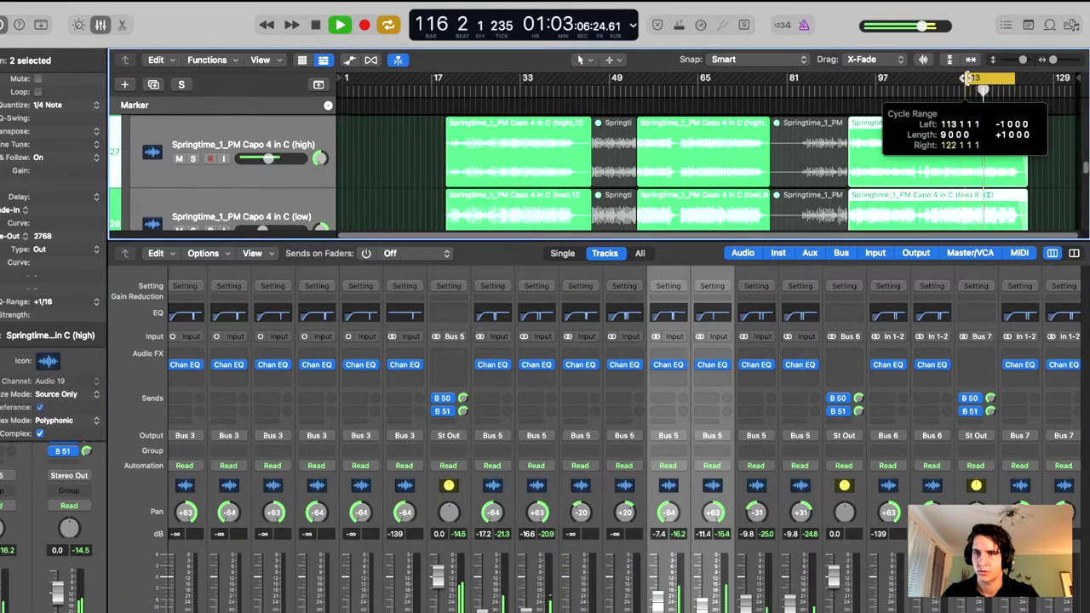
left_click_drag(701, 610, 701, 612)
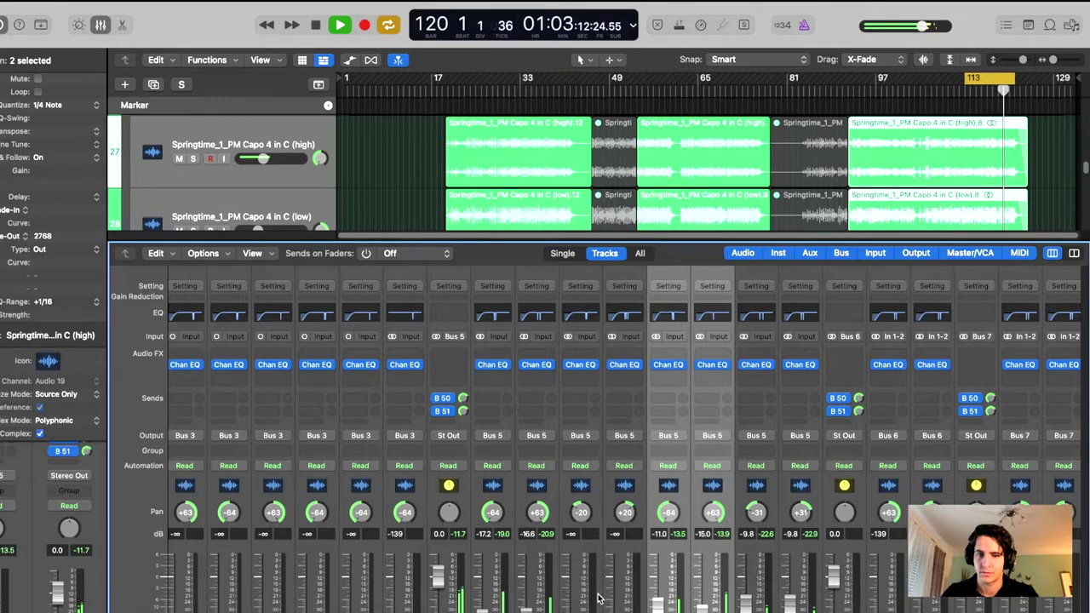
Step: Raise Springtime_1_Capo 4 in C (high) and (low) to -15.8 dB, and shorten the cycle range to start at about bar 116
left_click(585, 555)
mouse_move(607, 609)
left_mouse_down()
mouse_move(612, 586)
mouse_move(612, 608)
left_mouse_up()
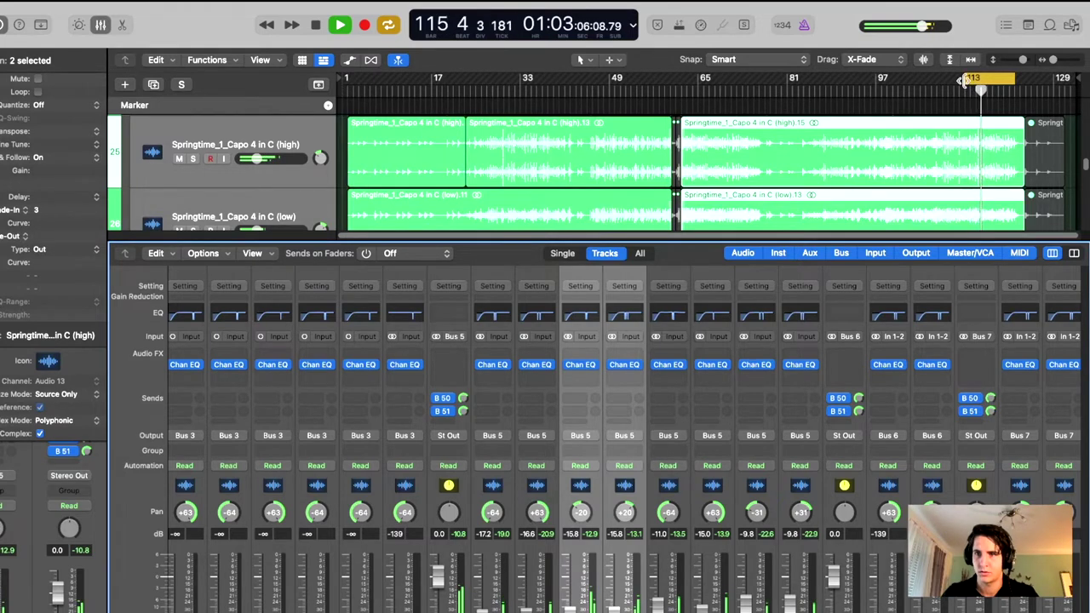
left_click_drag(966, 79, 983, 79)
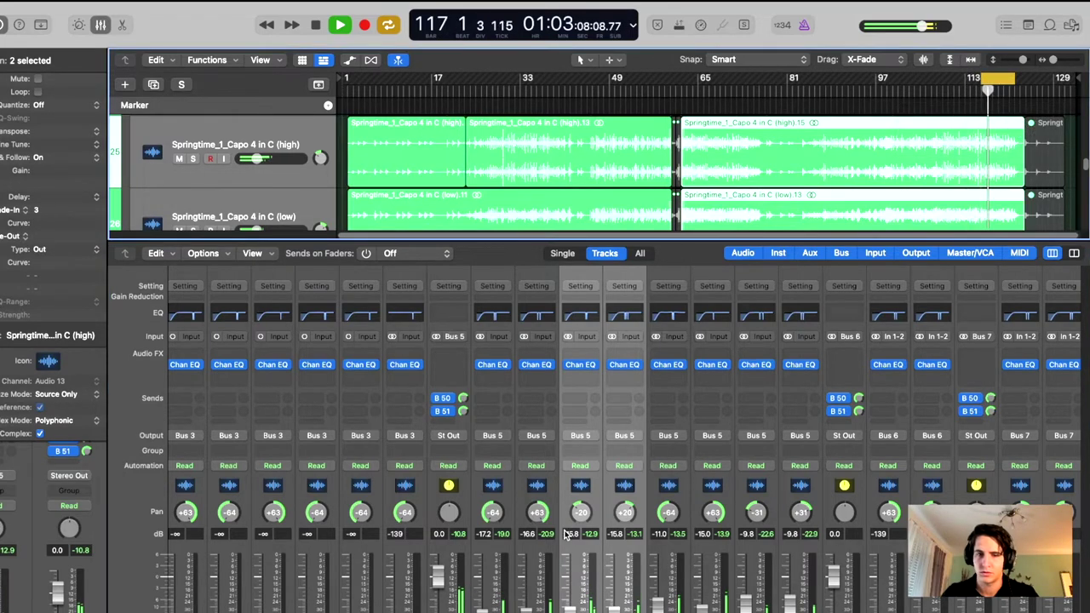
Step: Bring in Guitar 3 and Guitar 4 and lower them together to -17.4 dB and -18.0 dB during playback
scroll(631, 552, "left", 10)
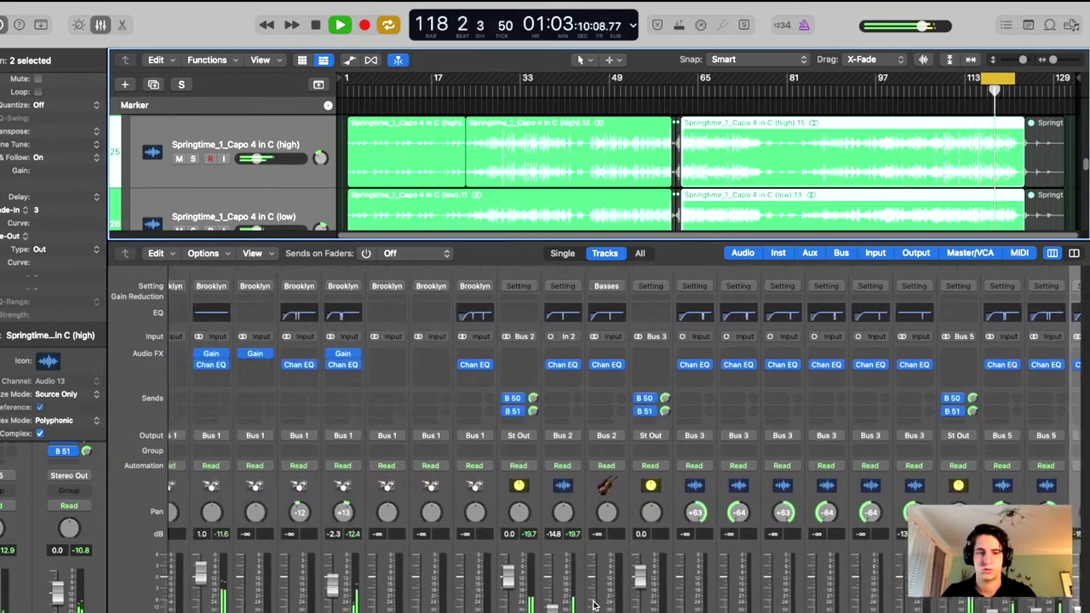
scroll(526, 609, "left", 3)
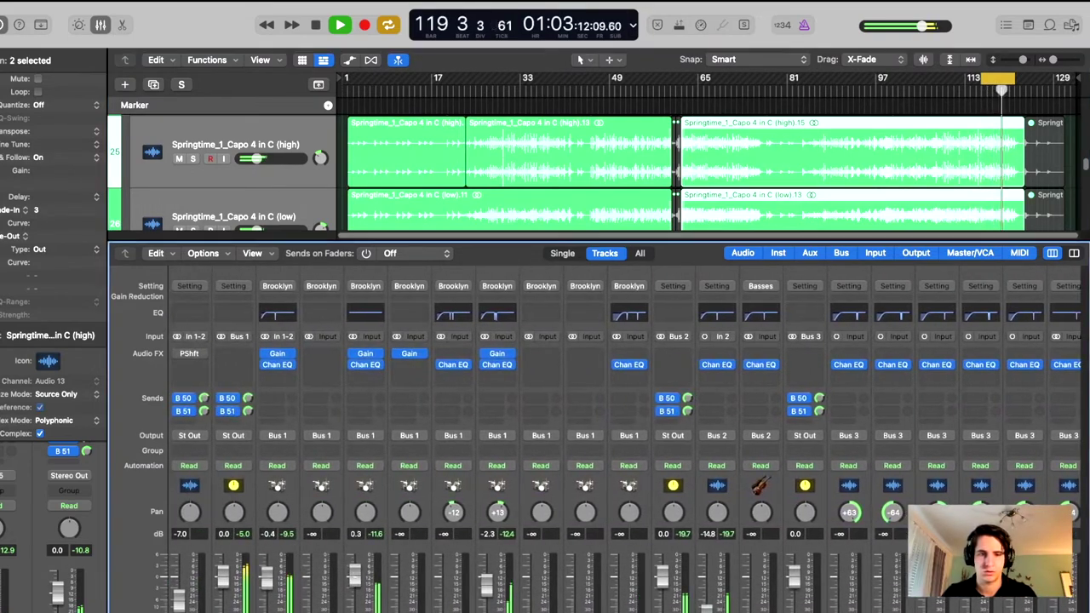
scroll(562, 575, "right", 15)
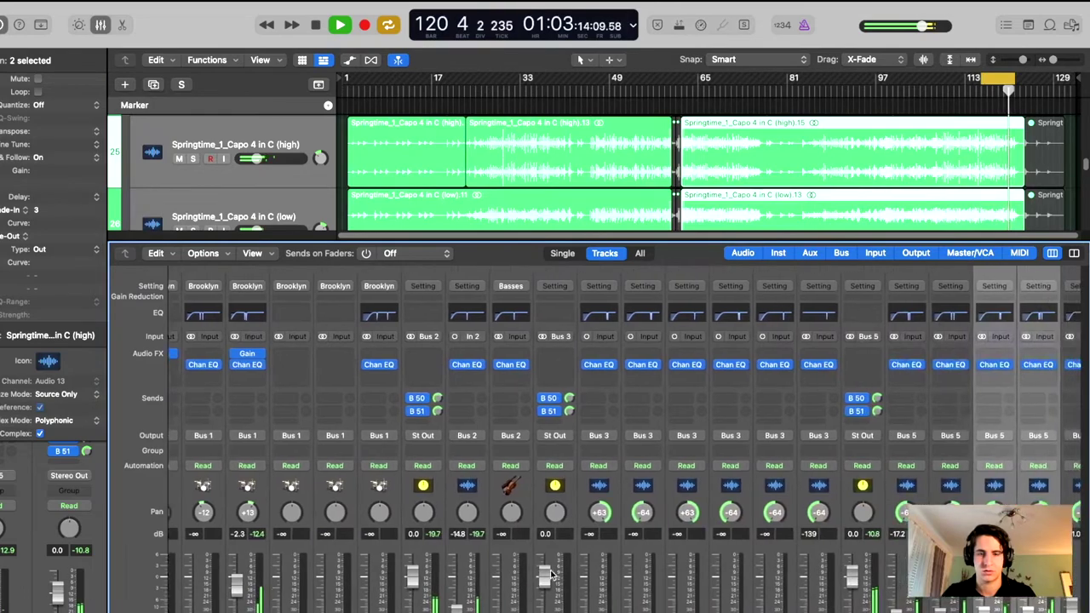
scroll(563, 576, "right", 9)
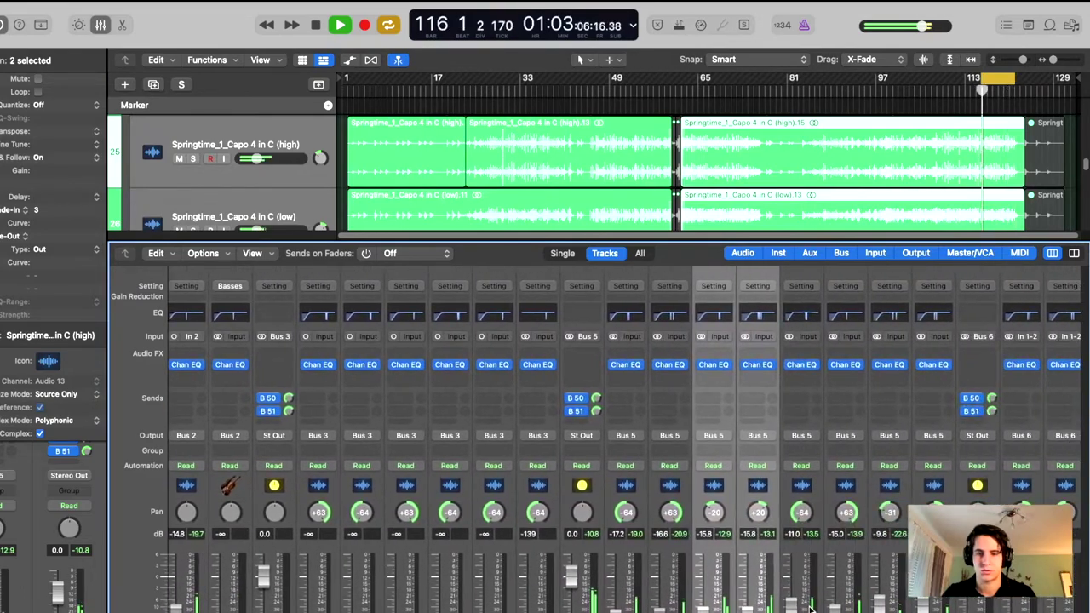
scroll(793, 605, "left", 8)
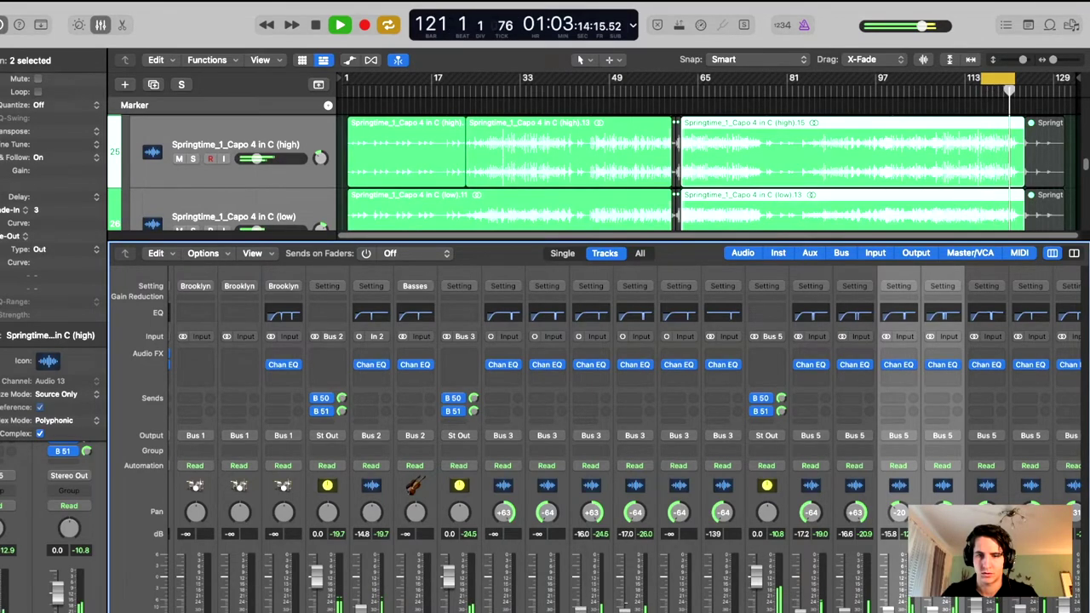
left_click(591, 552)
left_click(630, 552, "shift")
left_click_drag(626, 609, 626, 612)
Step: Balance Guitar 6 at -11.0 dB and Guitar 5 at -15.8 dB during playback
scroll(621, 586, "right", 3)
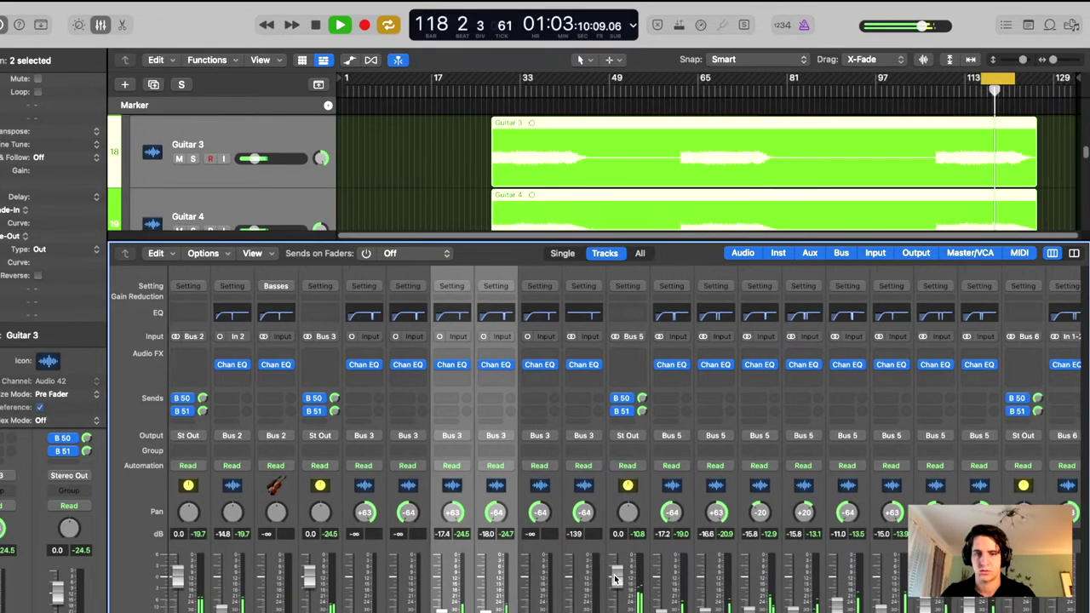
left_click(546, 555)
left_click(573, 554)
mouse_move(574, 604)
left_mouse_down()
mouse_move(574, 581)
mouse_move(574, 606)
left_mouse_up()
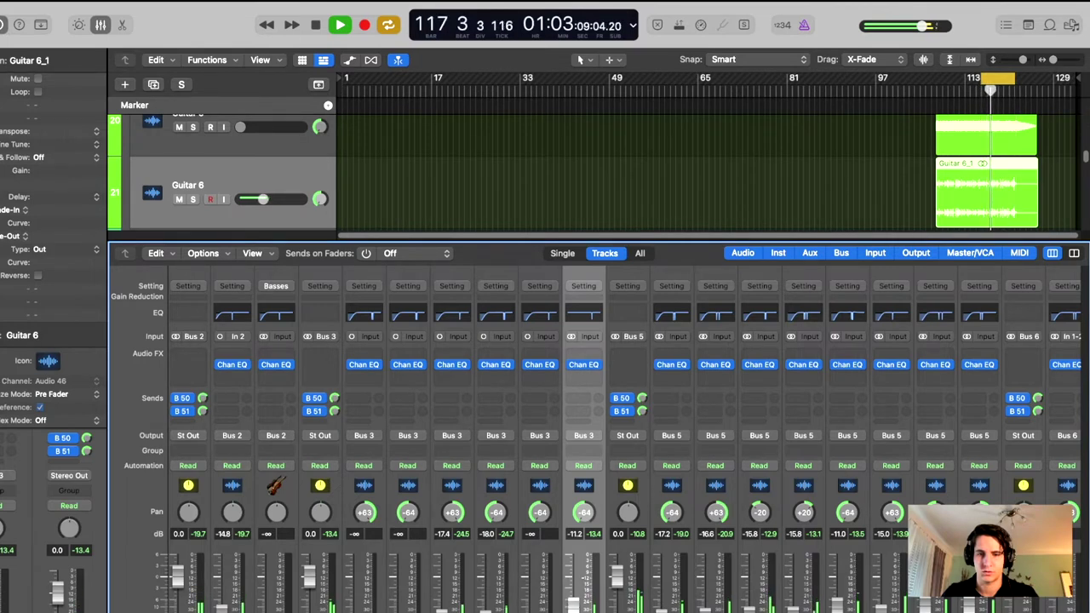
mouse_move(529, 609)
left_mouse_down()
mouse_move(529, 594)
mouse_move(529, 606)
left_mouse_up()
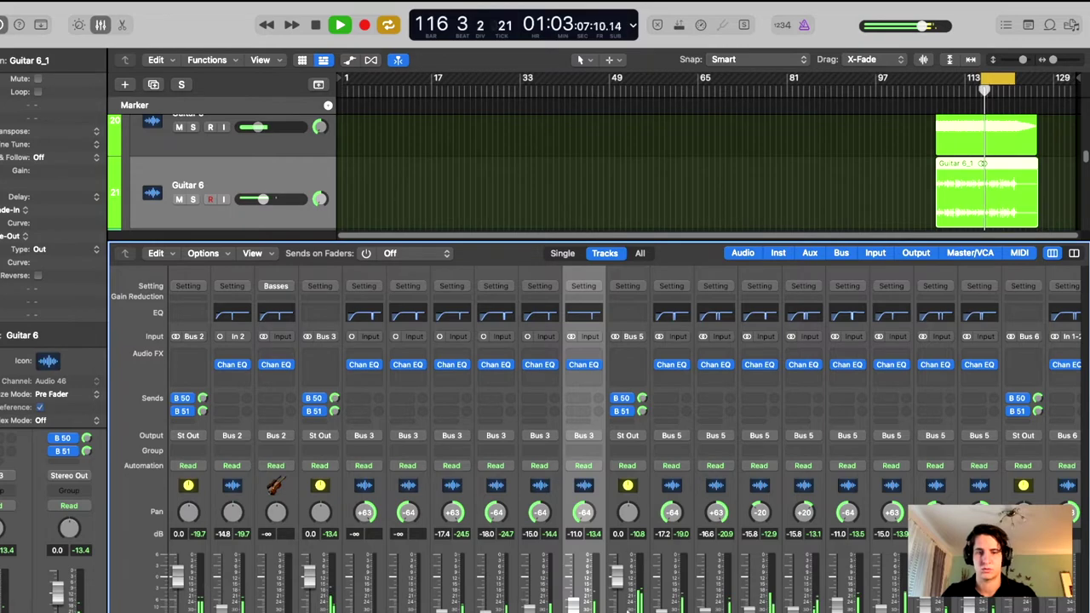
left_click_drag(529, 607, 529, 610)
scroll(555, 586, "right", 3)
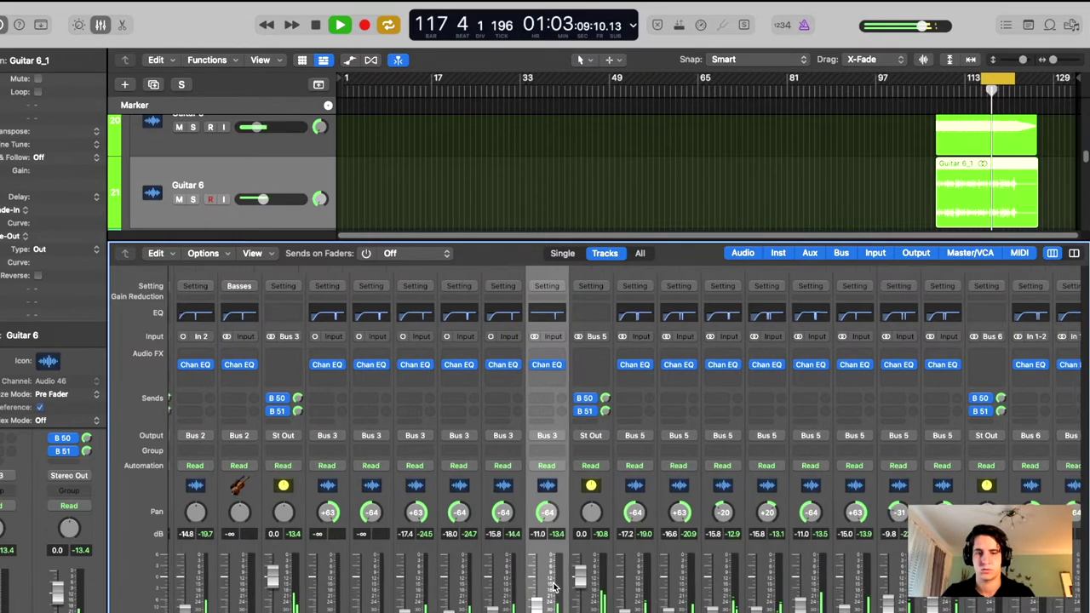
scroll(556, 585, "left", 5)
scroll(597, 579, "right", 10)
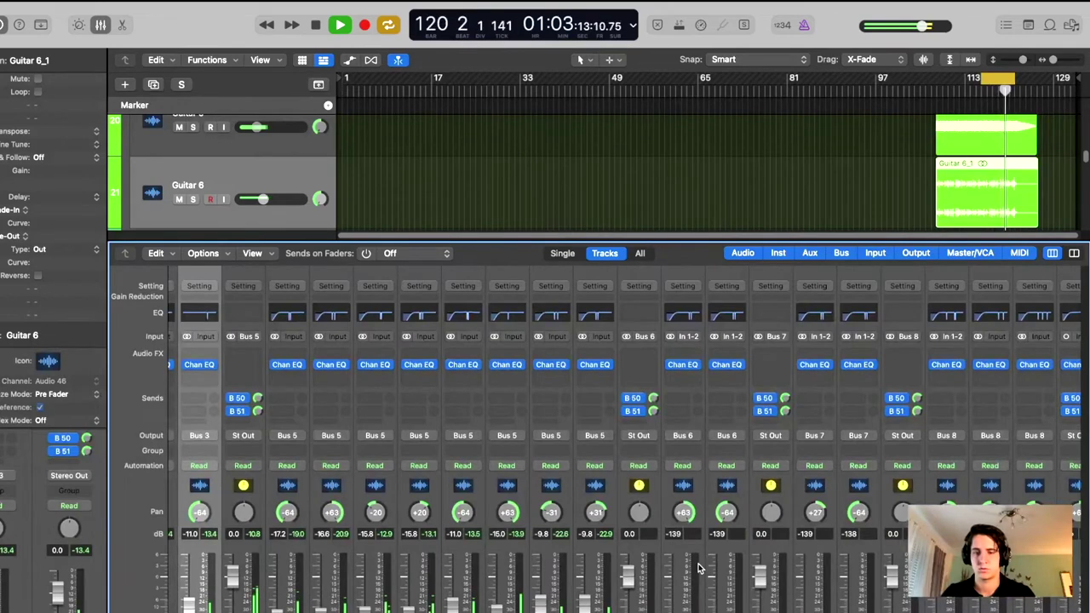
scroll(697, 567, "right", 1)
scroll(700, 558, "right", 3)
key("space")
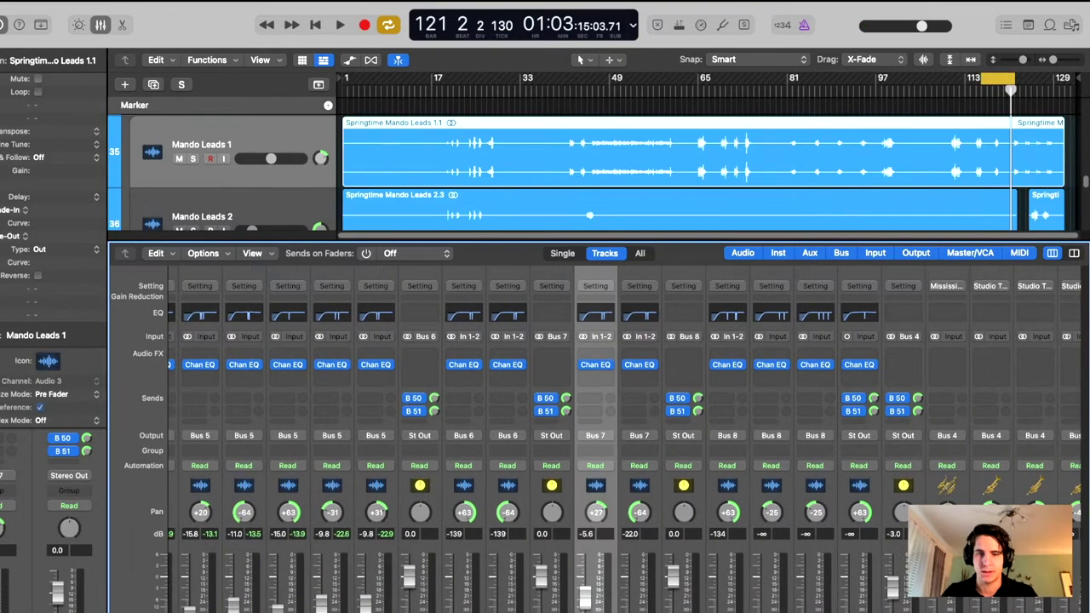
left_click_drag(629, 611, 630, 597)
Step: Bring up Mando Rhythm 1 and 2 during playback and lower them together to -11.2 dB and -12.0 dB
key("space")
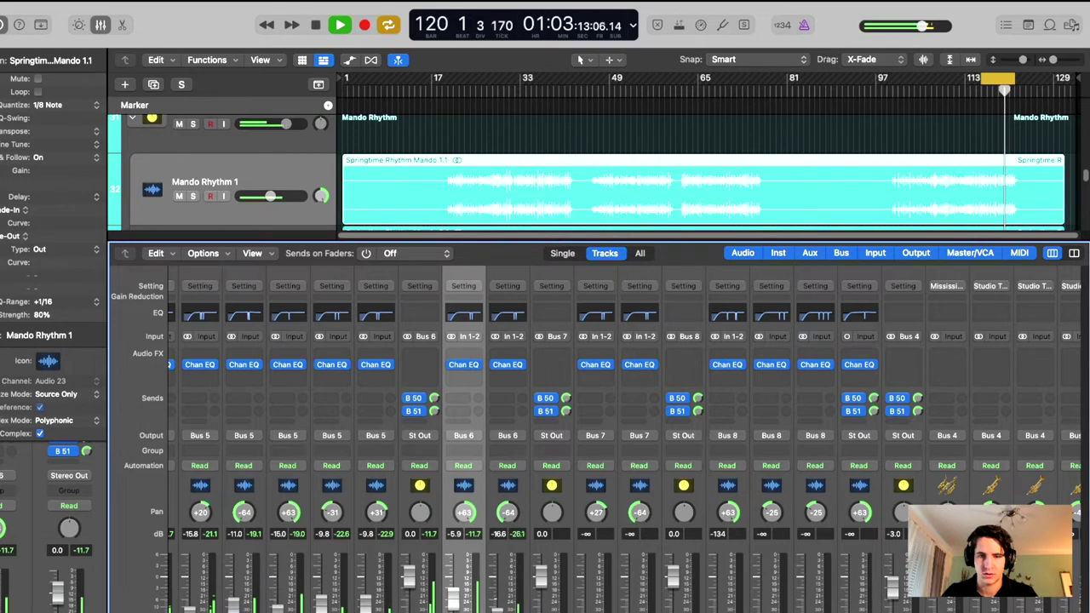
left_click_drag(497, 606, 498, 597)
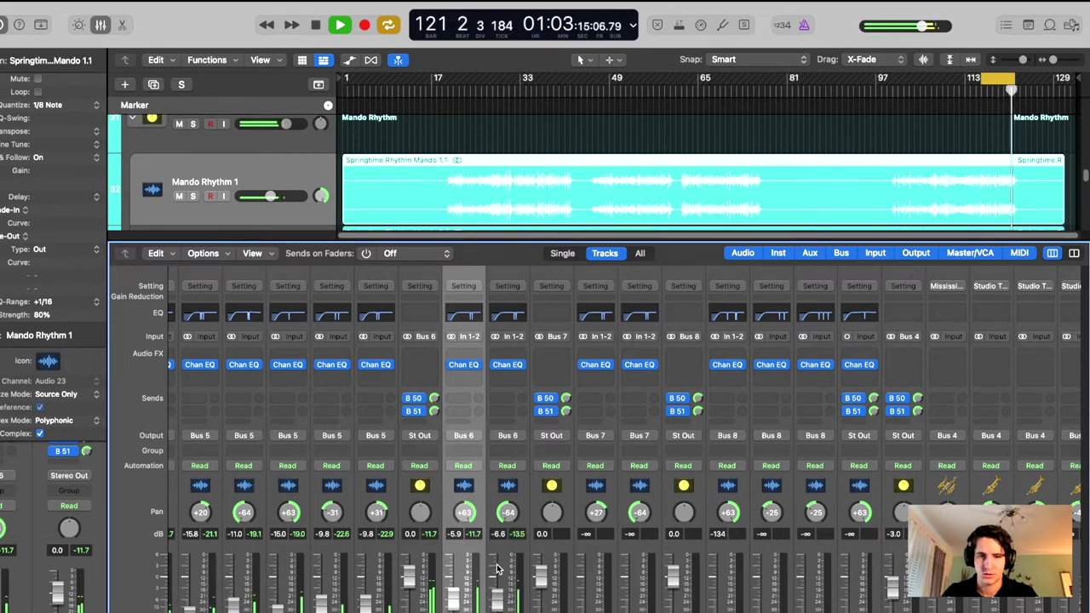
left_click_drag(498, 603, 498, 600)
left_click(502, 554, "shift")
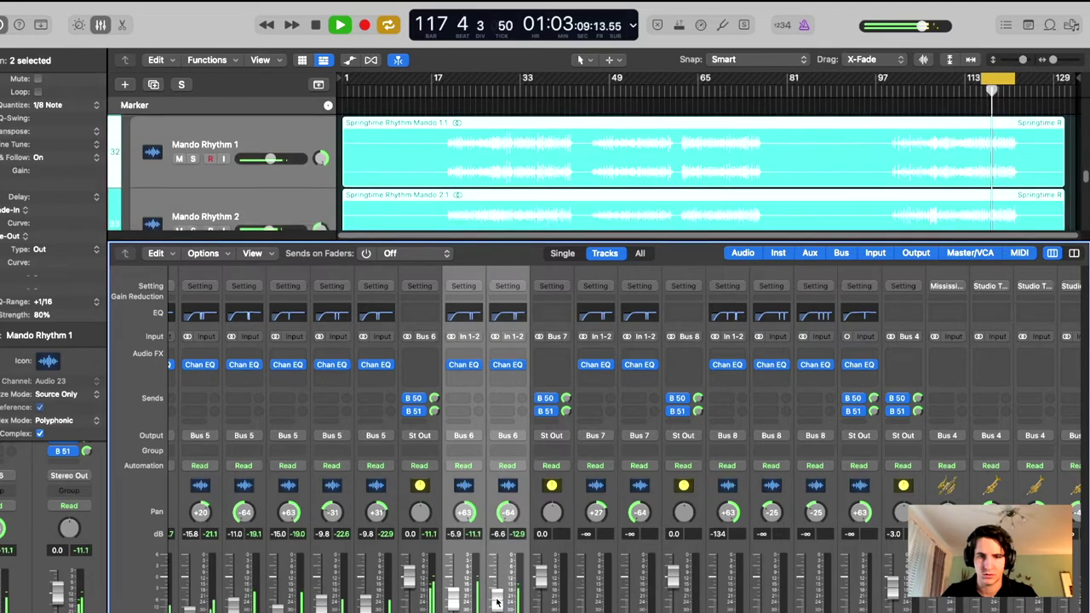
left_click_drag(498, 604, 497, 606)
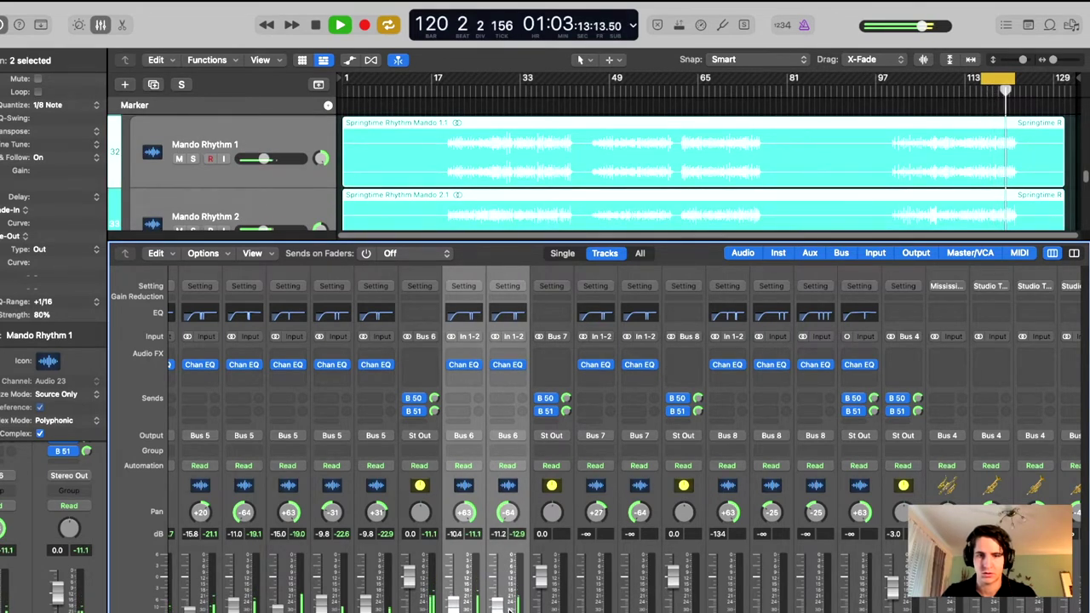
scroll(625, 439, "left", 5)
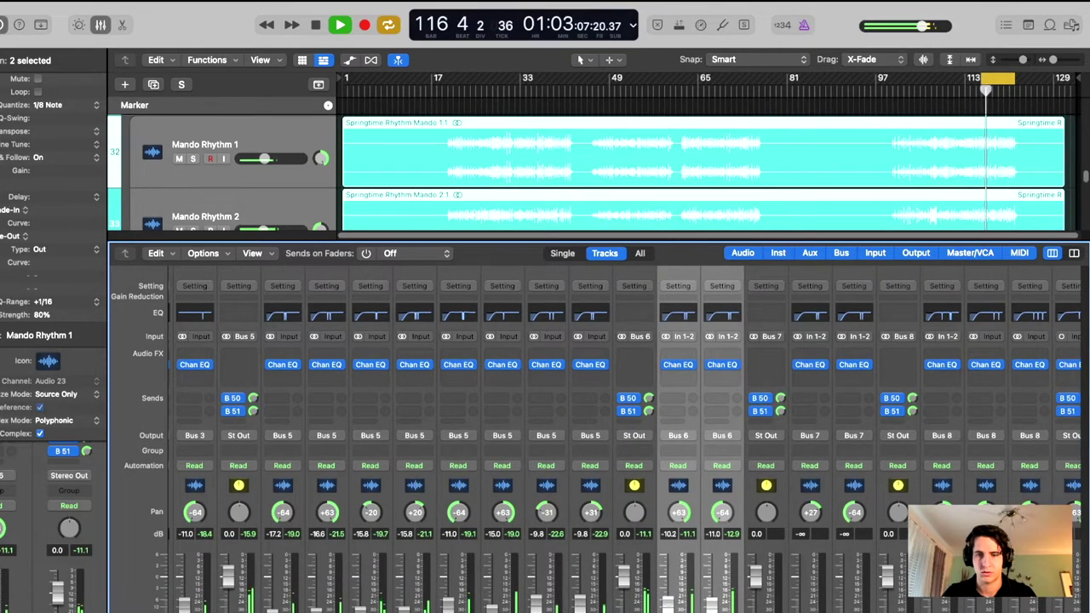
scroll(516, 607, "right", 5)
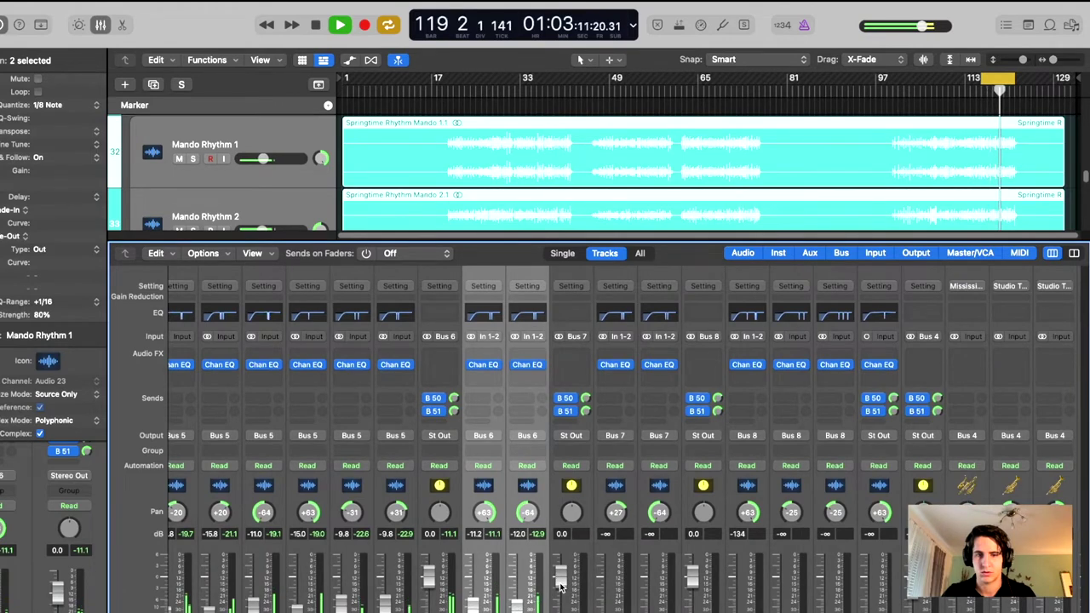
Step: Select Mando Leads 1 and 2 together and raise both to -5.2 dB during playback
scroll(536, 579, "right", 2)
left_click(546, 553)
left_click(589, 554, "shift")
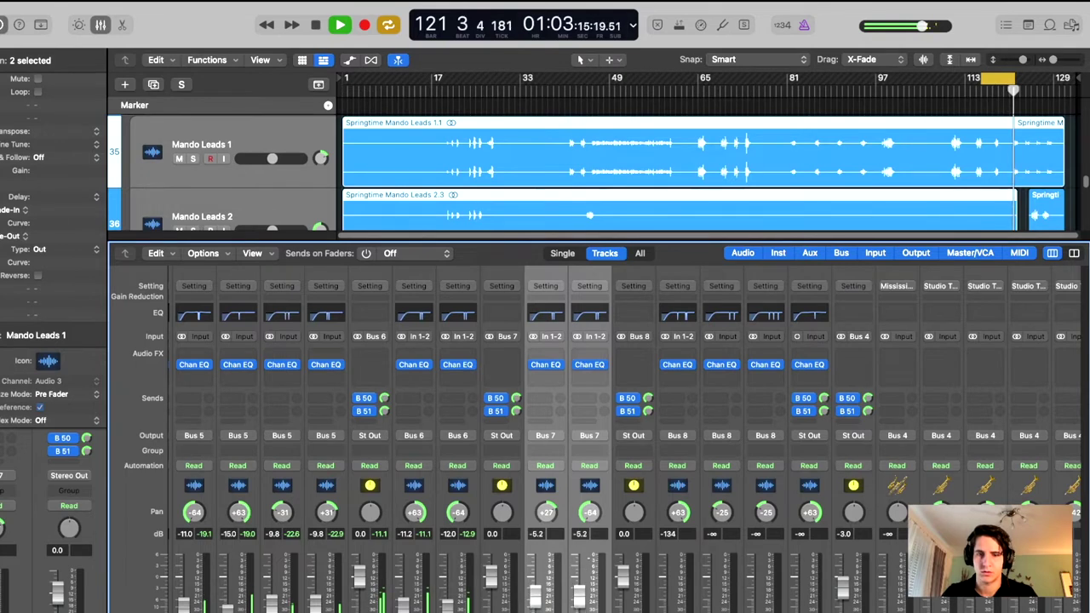
Step: Balance Mando Leads 1 at -9.2 dB and Mando Leads 2 at -15.0 dB, looping the passage around bar 111 with a brief solo
left_click_drag(579, 601, 579, 594)
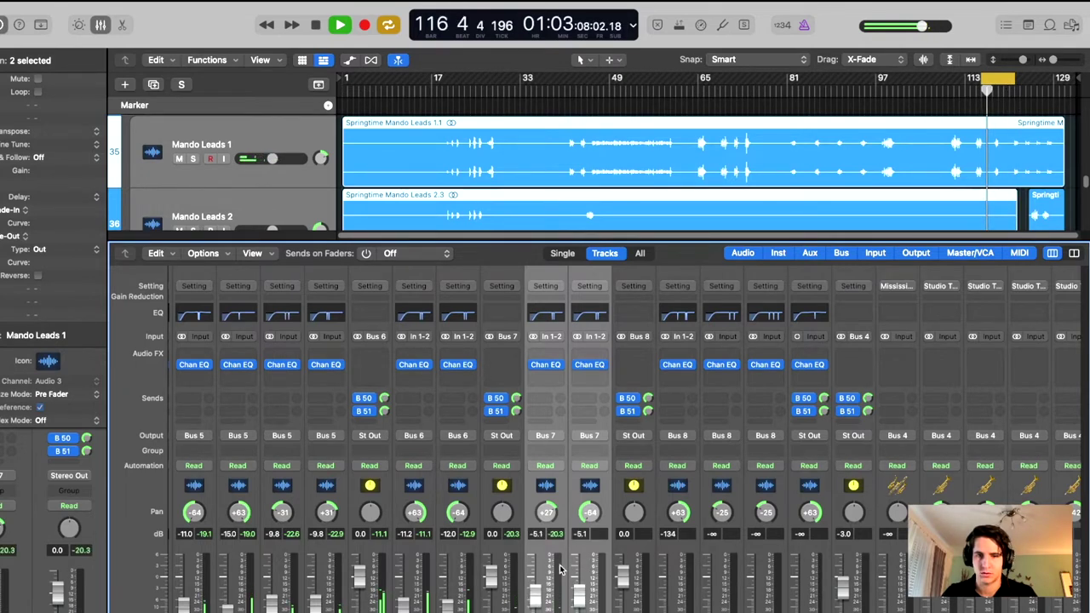
left_click(543, 552)
key("s")
left_click(952, 92)
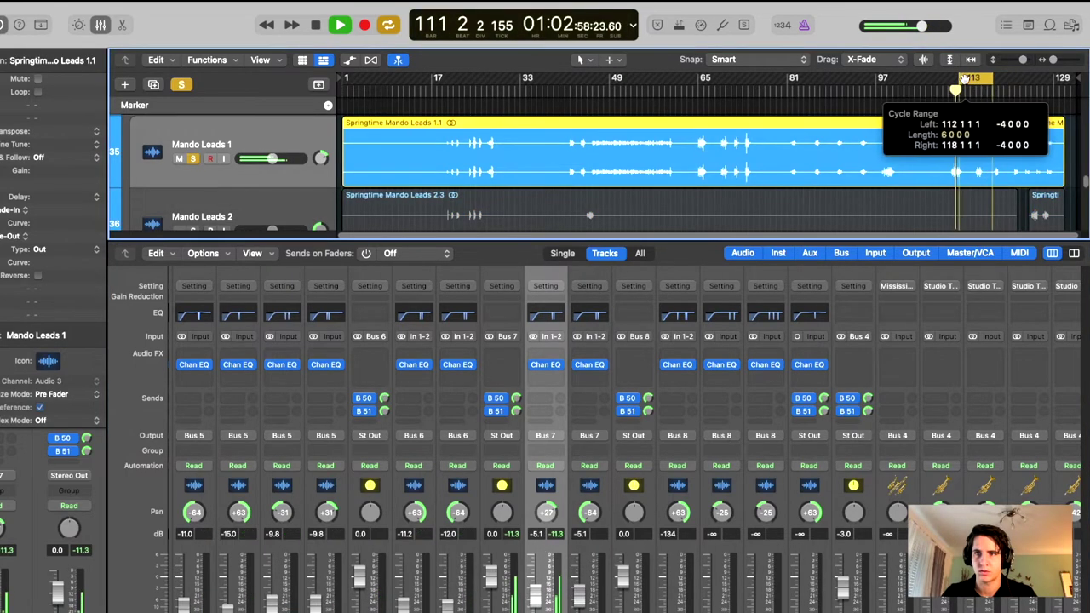
key("ctrl+s")
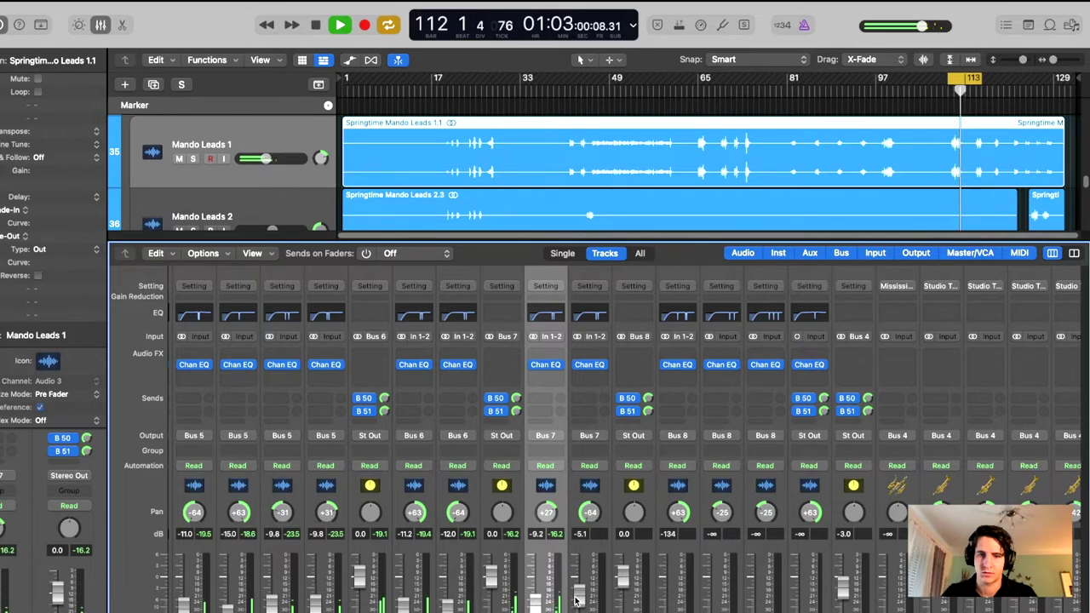
Step: Bring up the Banjo from bar 111 during playback, checking it briefly in solo, and settle it at -9.2 dB
scroll(928, 158, "down", 4)
scroll(933, 160, "up", 3)
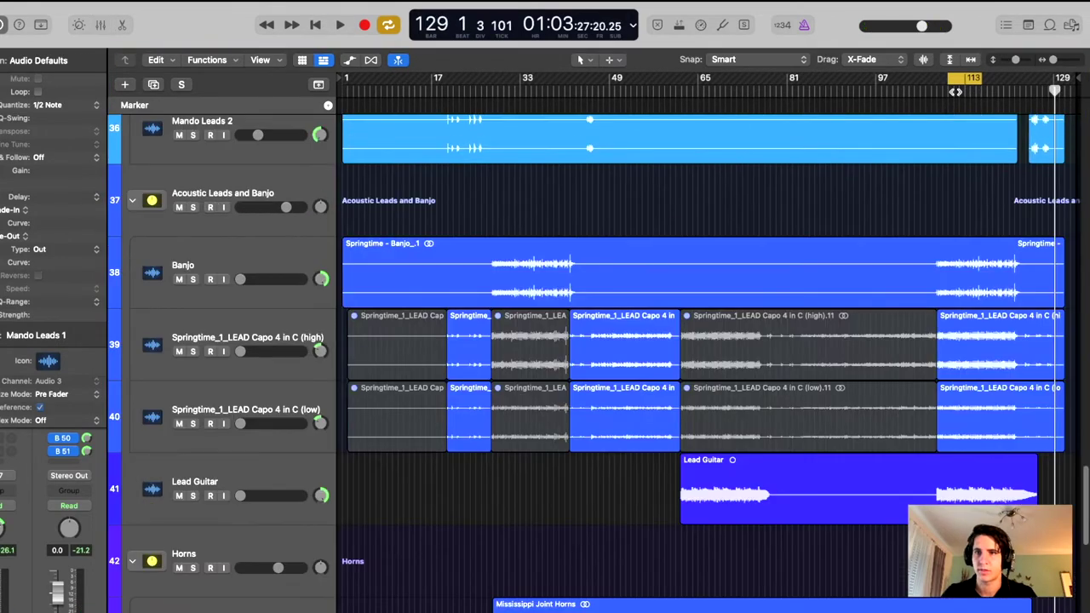
left_click(954, 92)
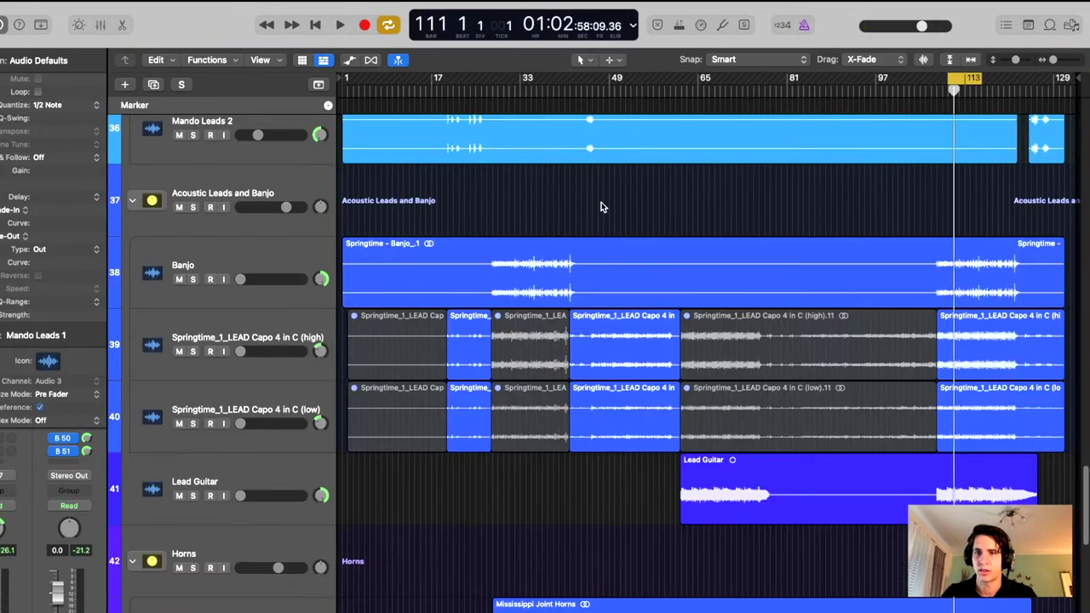
left_click(264, 262)
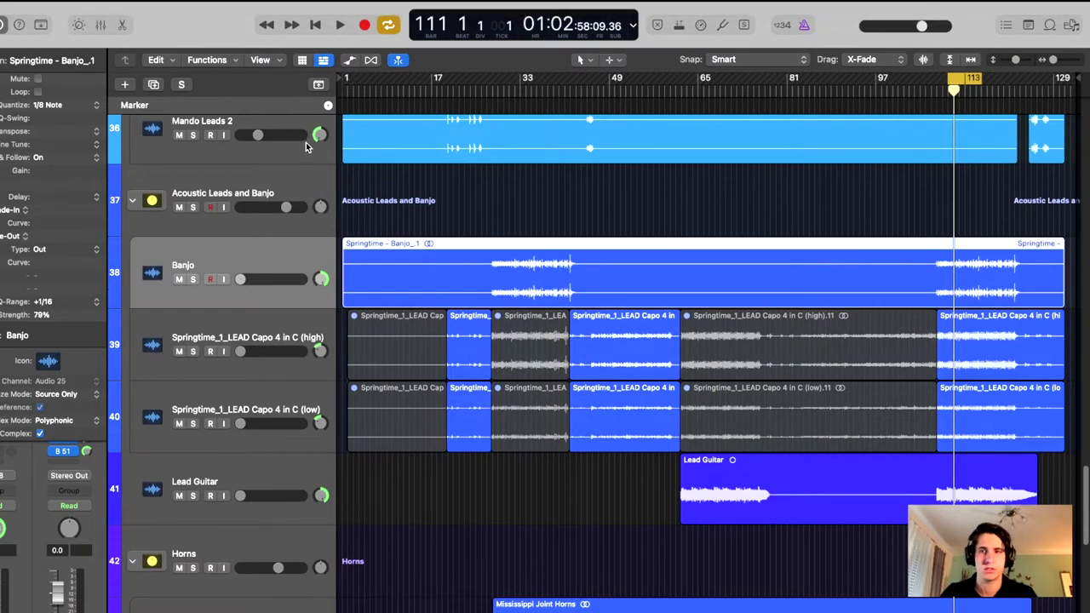
key("space")
left_click_drag(242, 279, 276, 281)
key("ctrl+s")
key("s")
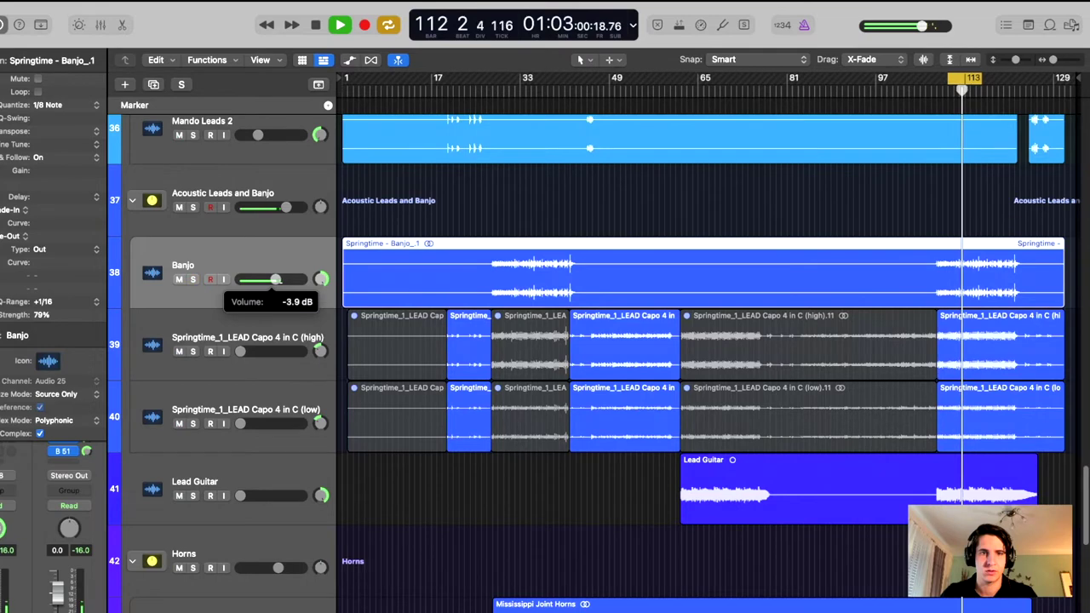
left_click(101, 24)
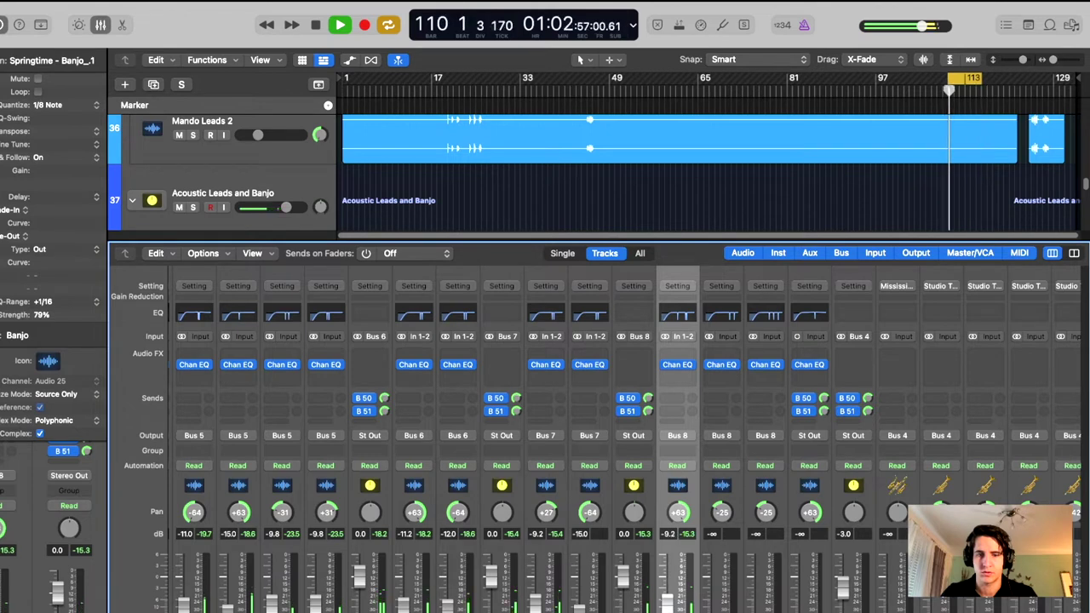
key("space")
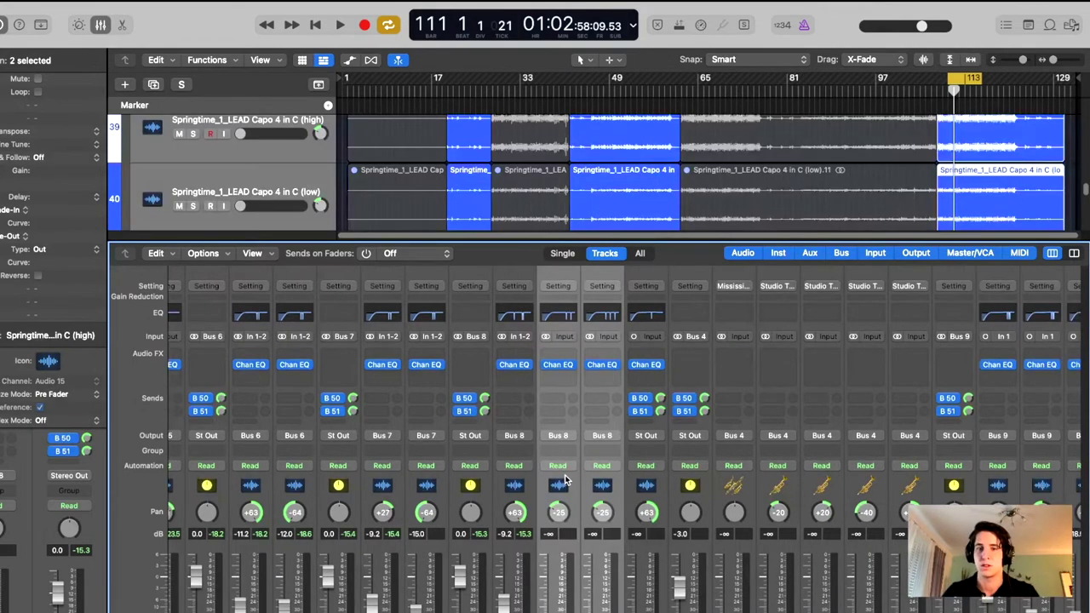
Step: Raise the high and low LEAD Capo 4 guitars together to -16.6 dB during playback and pan both to +25
key("space")
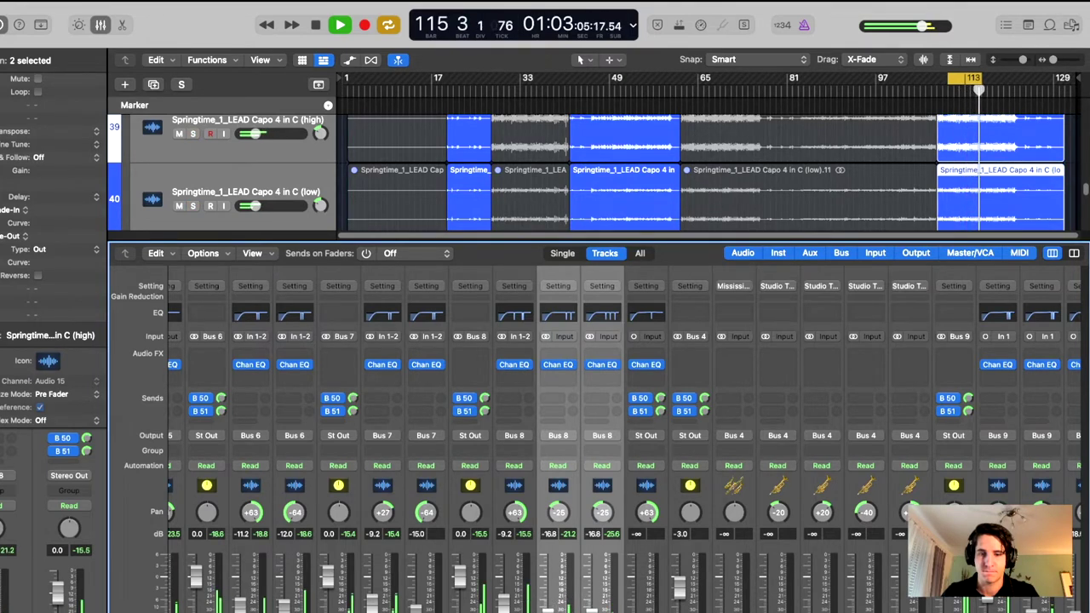
left_click_drag(602, 514, 601, 490)
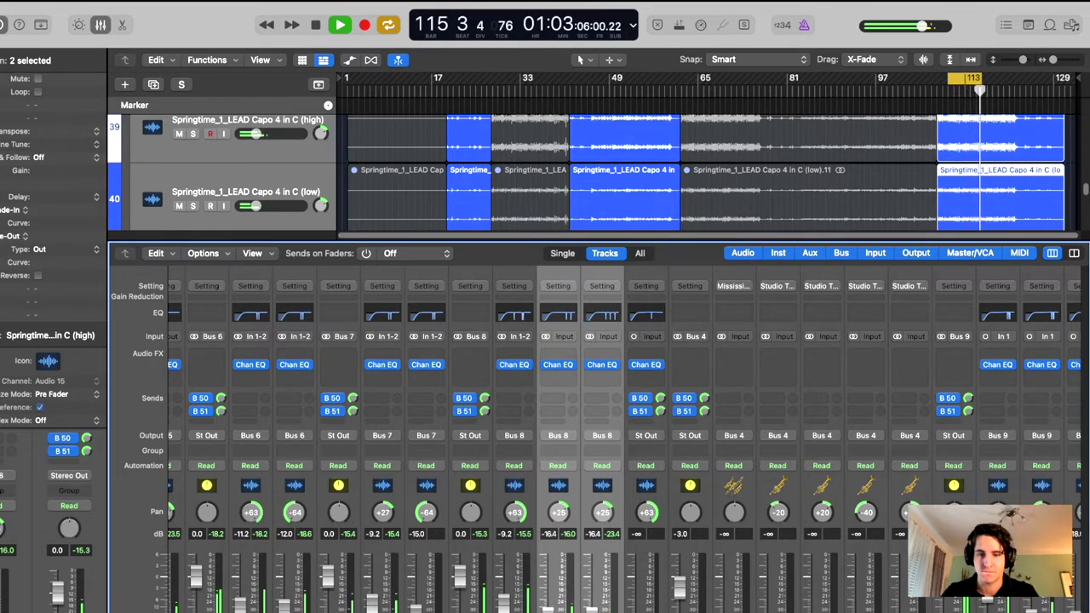
Step: Bring up Mississippi Joint Horns to -12.2 dB and Trumpets 1-4 to -6.6, -10.0, -8.2 and -8.8 dB, shifting the cycle range to the closing horn section
scroll(597, 439, "right", 3)
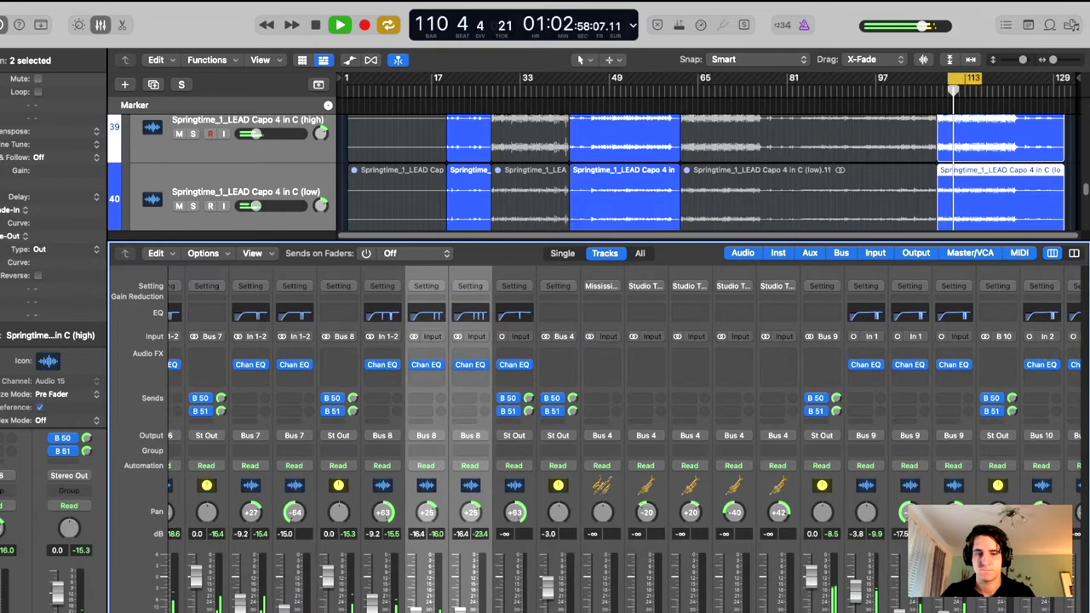
scroll(643, 569, "right", 2)
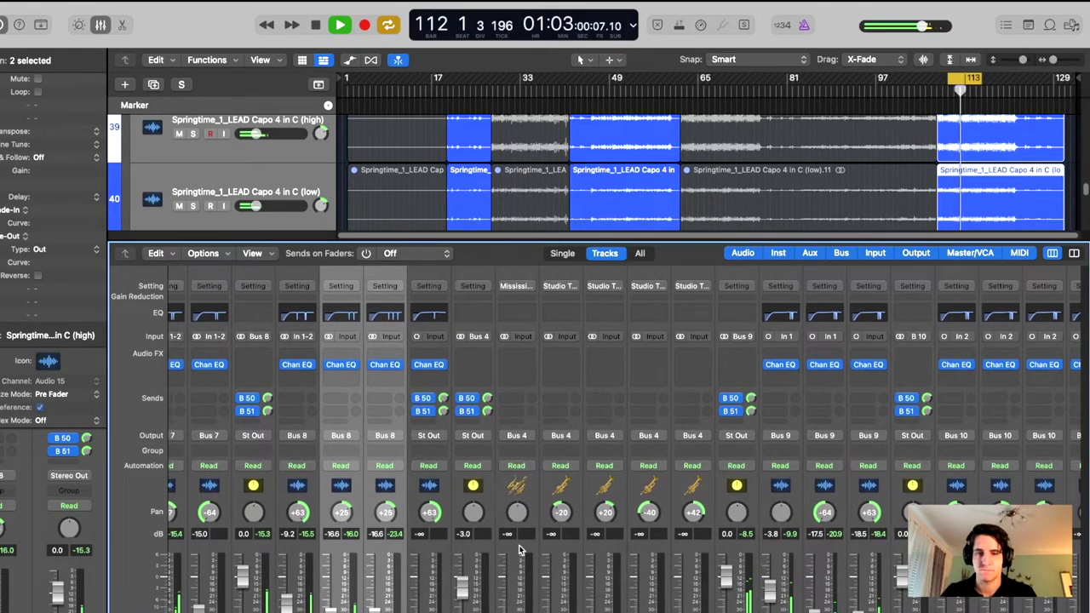
left_click(521, 548)
left_click(712, 555, "shift")
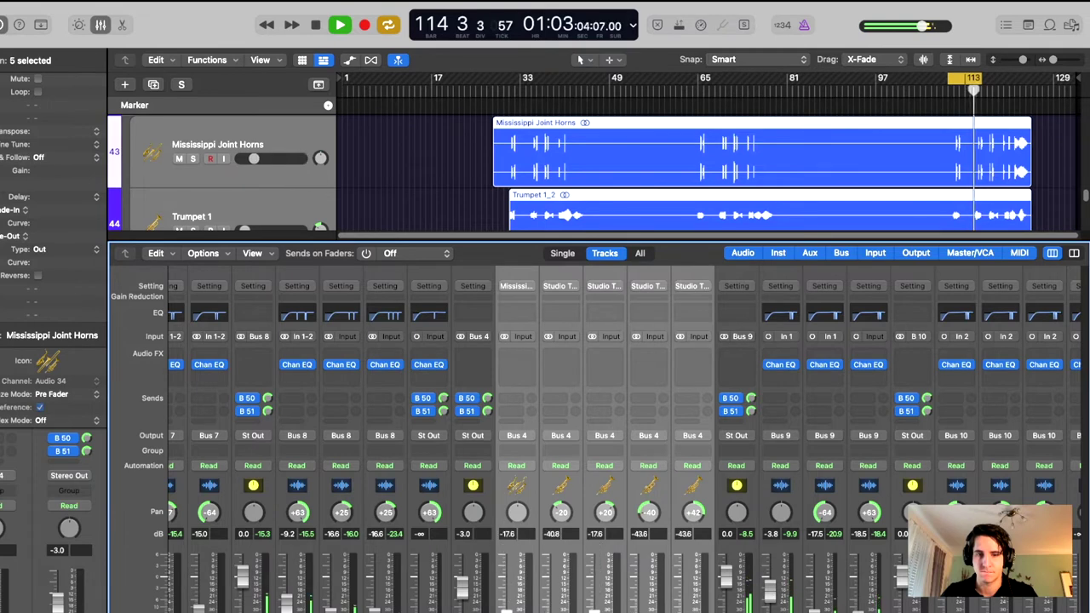
left_click(602, 555)
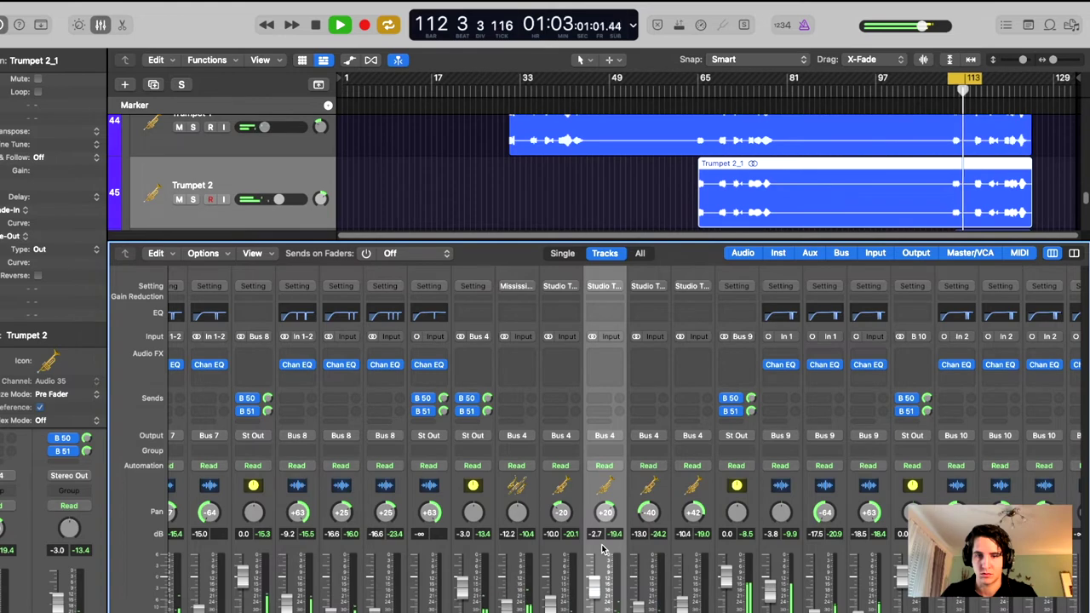
scroll(901, 166, "down", 4)
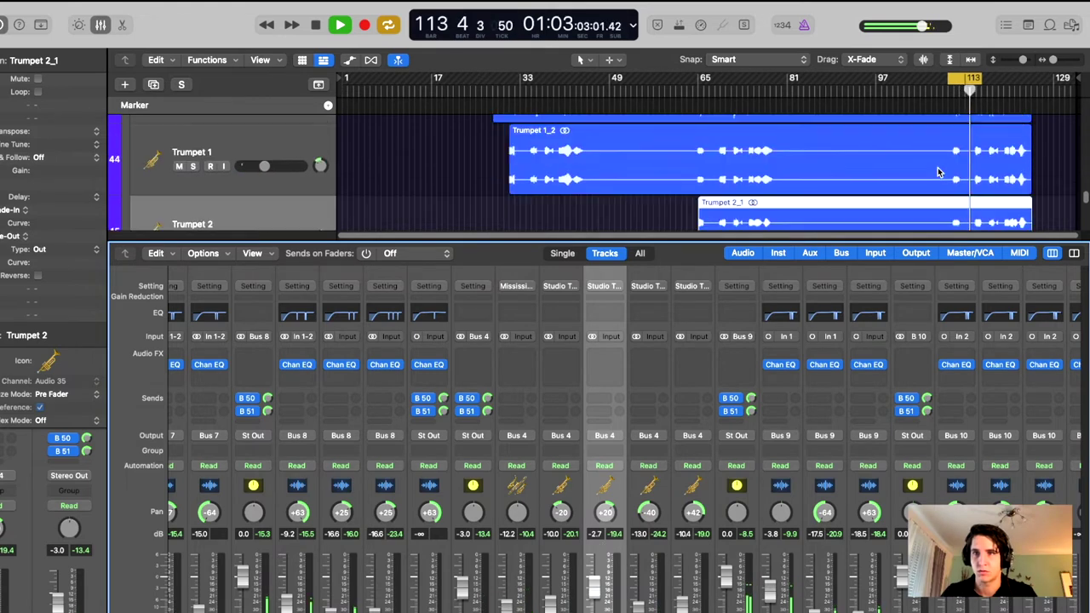
left_click_drag(973, 80, 1029, 82)
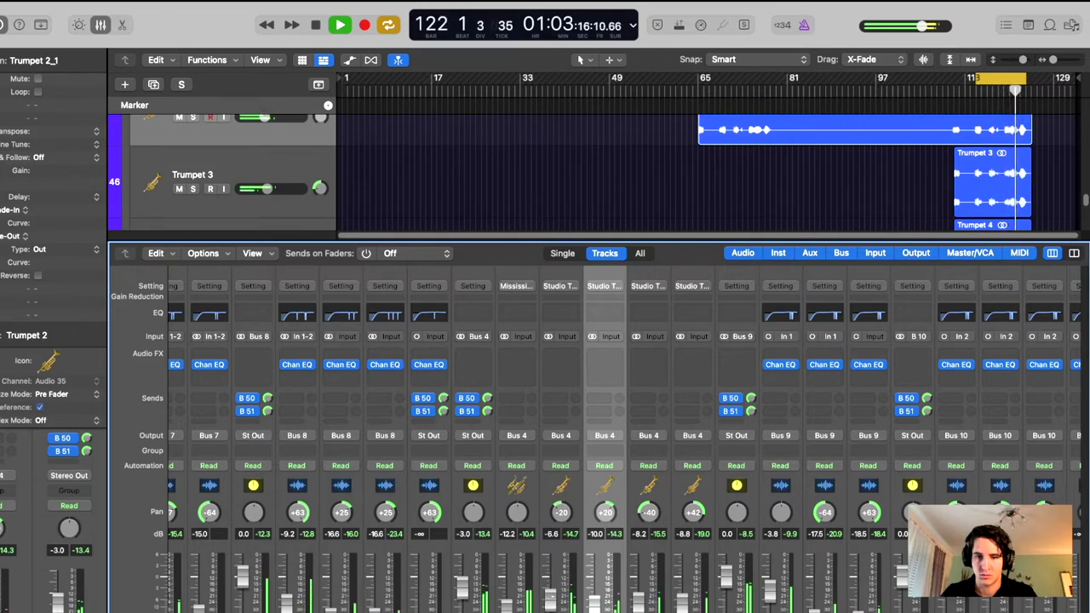
Step: Lower the horns together, trumpets to -9.0, -11.4, -9.6 and -10.2 dB, and set Mississippi Joint Horns alone to -12.4 dB
left_click(523, 552)
left_click(684, 550, "shift")
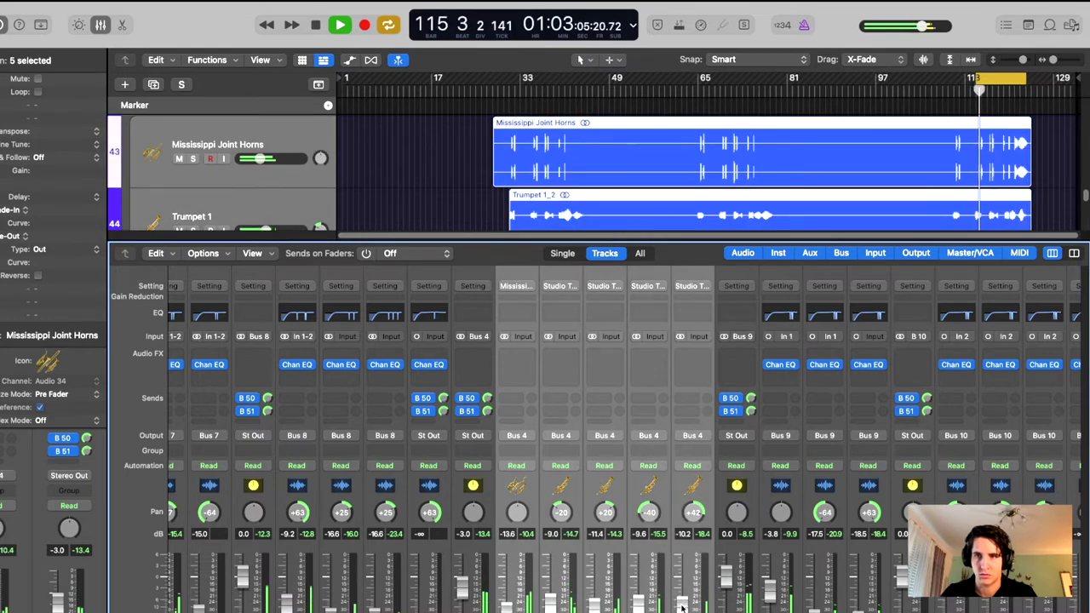
left_click(517, 582)
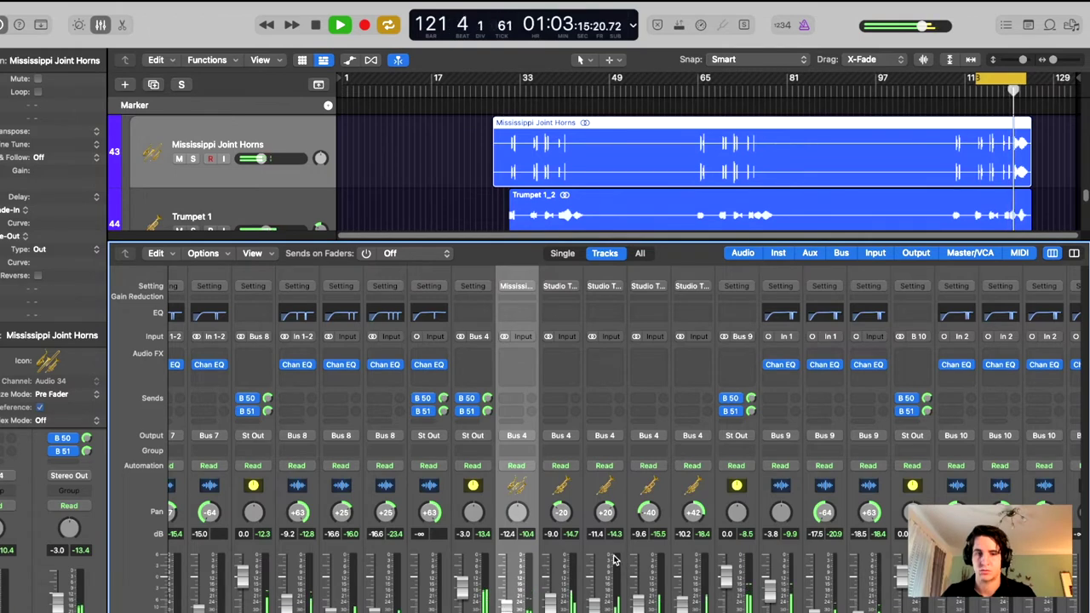
Step: Select all five horn tracks and lower them together to -14.8, -10.6, -13.0, -11.2 and -11.8 dB
scroll(743, 508, "right", 5)
scroll(804, 555, "left", 5)
scroll(764, 539, "left", 6)
scroll(770, 538, "right", 3)
left_click(806, 546, "shift")
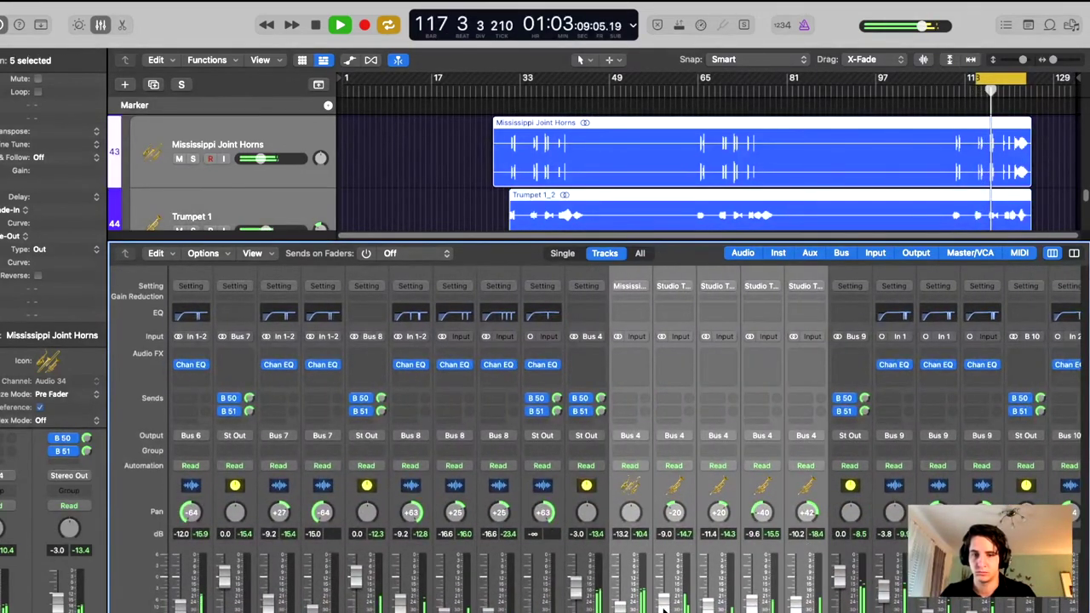
left_click_drag(664, 609, 664, 612)
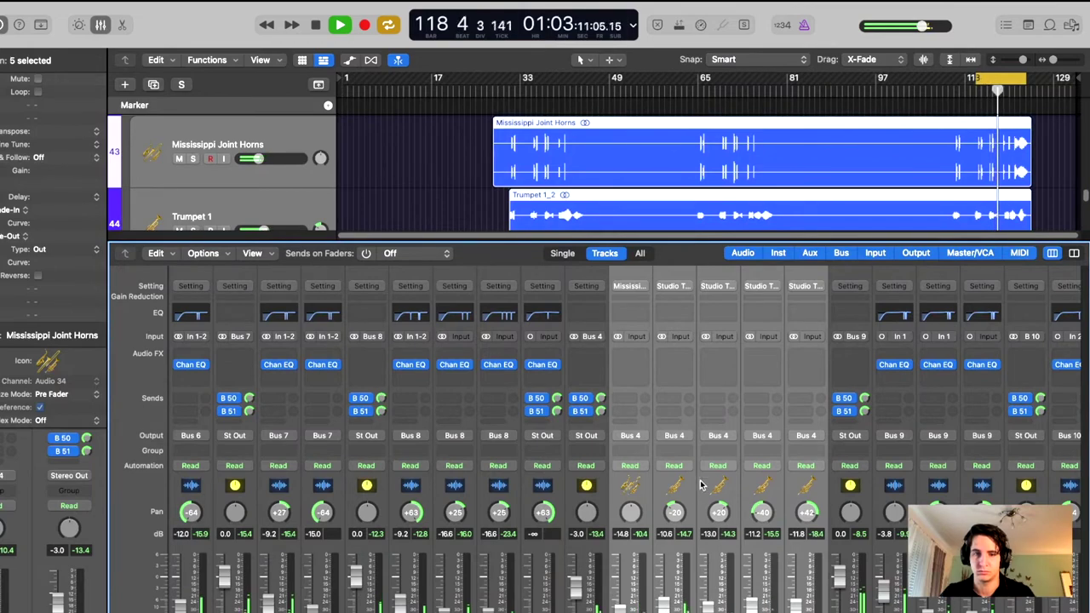
Step: Check the Upright Bass in solo and raise it to -4.4 dB during playback
scroll(700, 486, "left", 5)
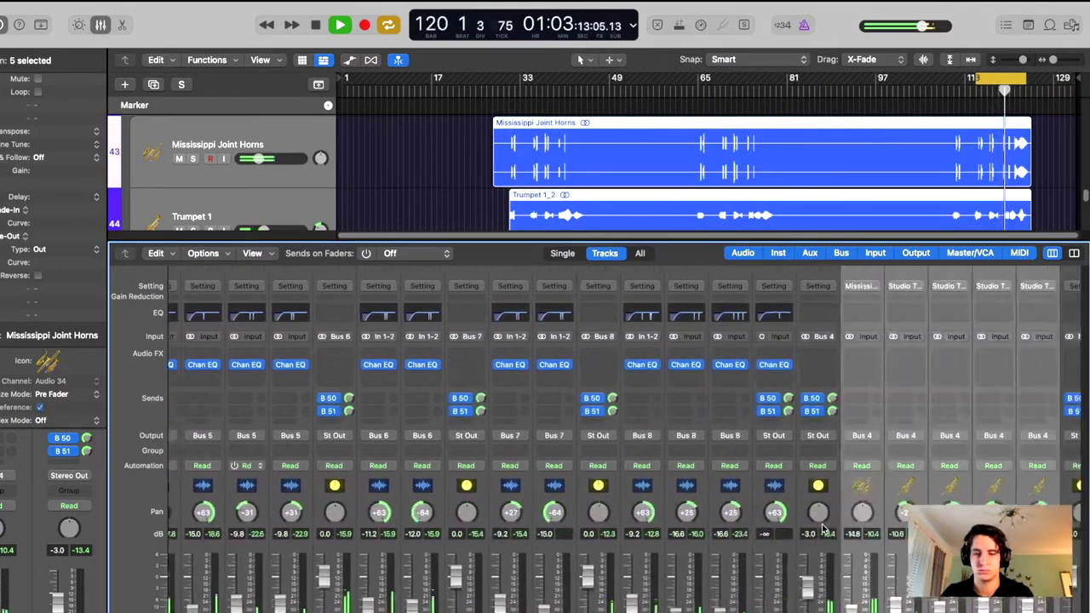
scroll(822, 530, "right", 3)
scroll(673, 584, "left", 7)
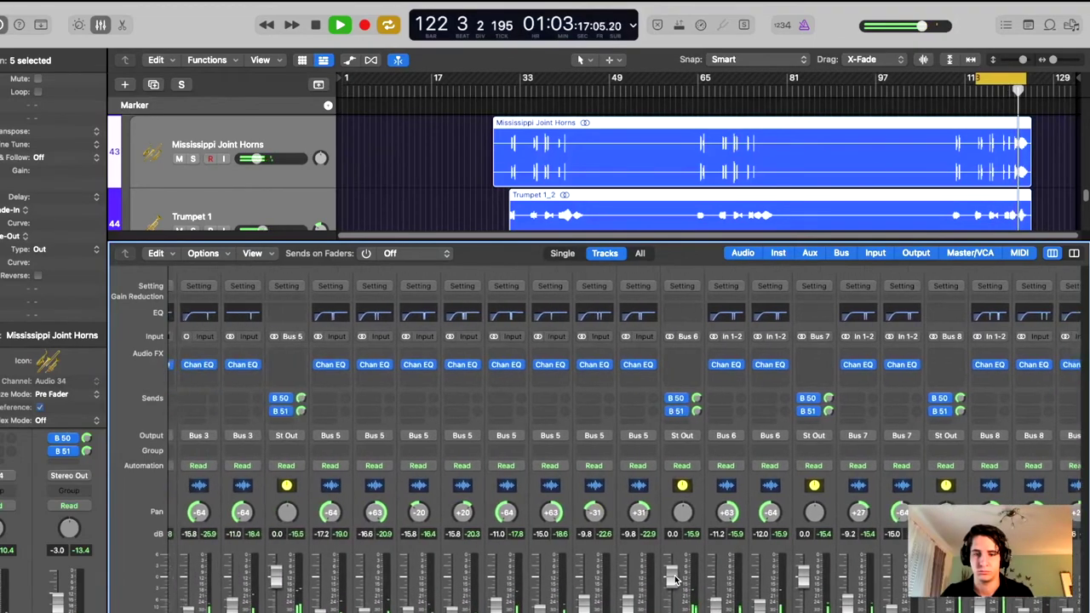
scroll(673, 584, "left", 15)
scroll(677, 577, "left", 1)
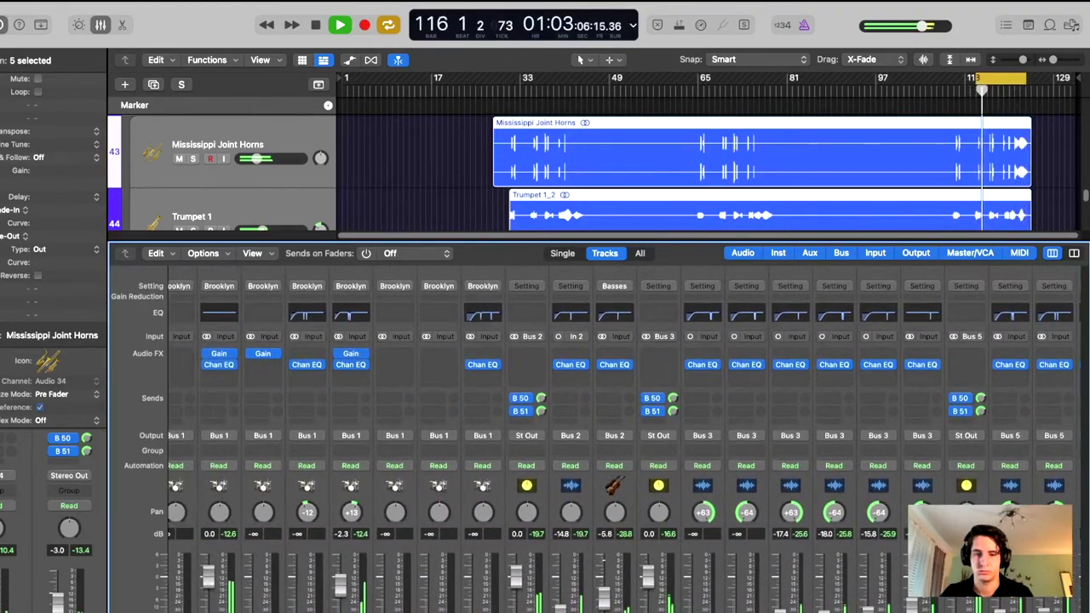
left_click(610, 555)
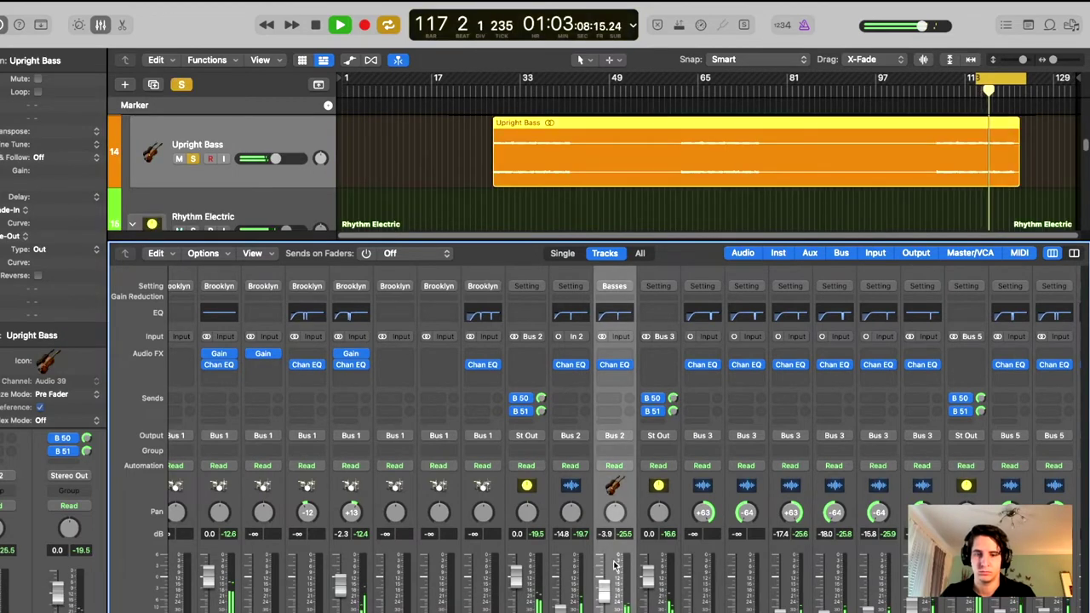
mouse_move(604, 592)
left_mouse_down()
mouse_move(611, 548)
mouse_move(604, 594)
left_mouse_up()
Step: Bring up the Cowbell to 0.1 dB and pan it to -19 during playback
scroll(626, 542, "left", 3)
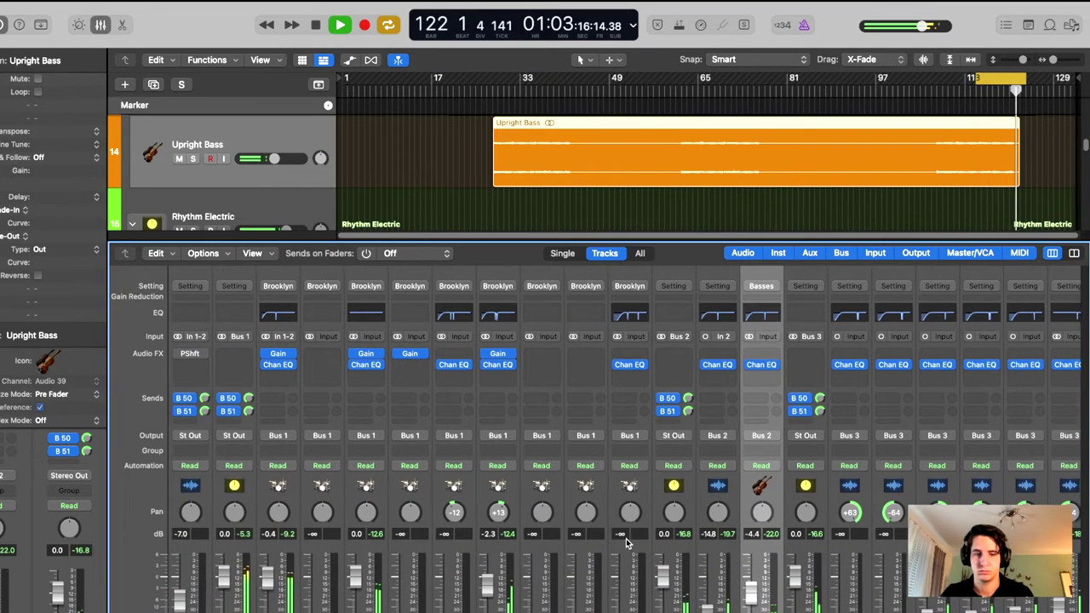
scroll(979, 143, "up", 5)
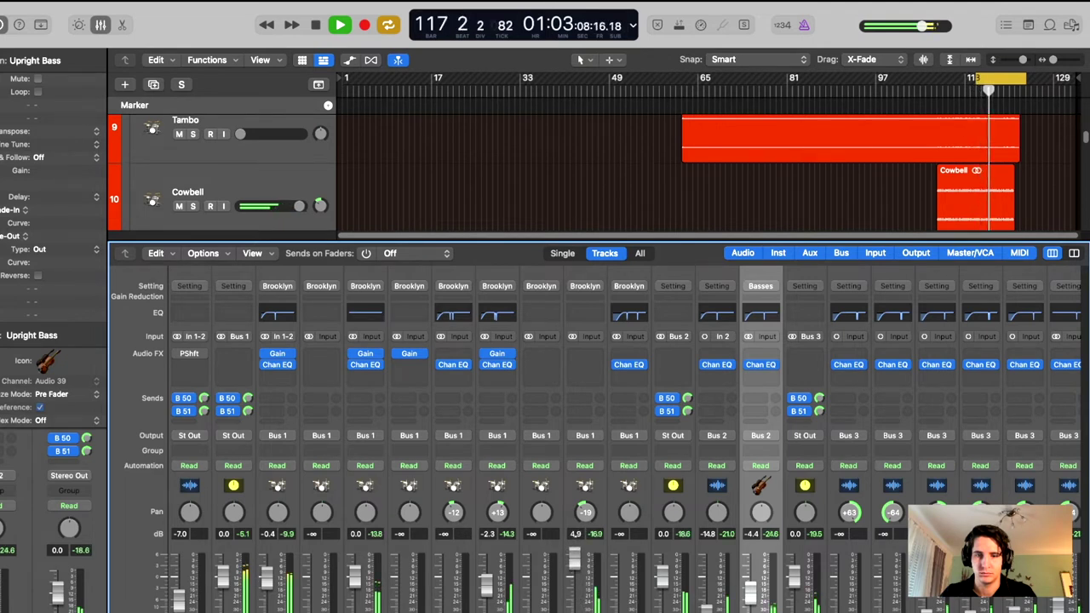
left_click_drag(576, 557, 576, 567)
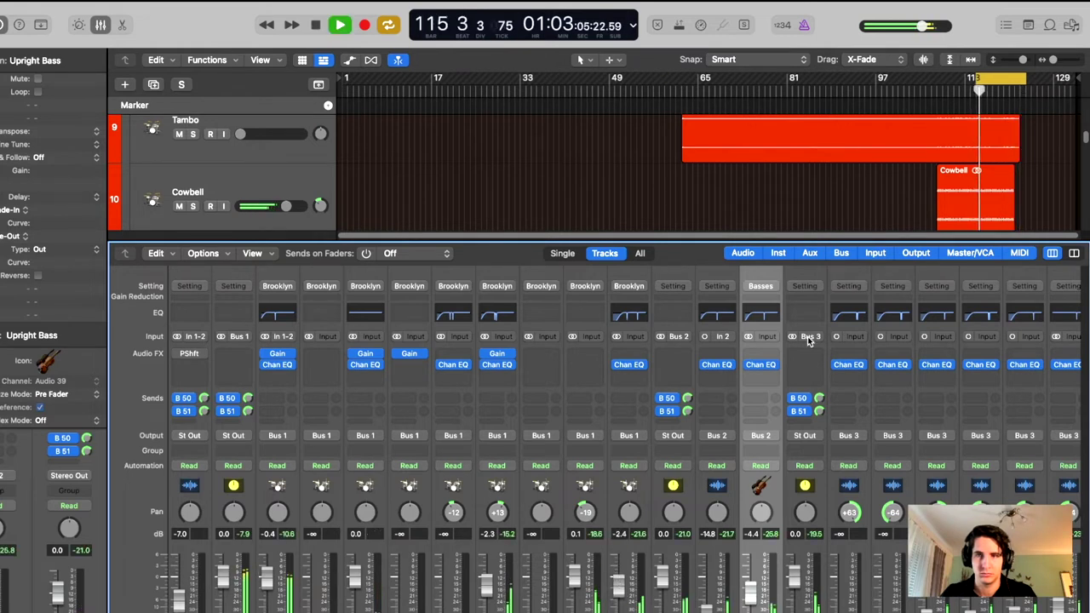
Step: Set the MIDI Region_bip drum track below the Cowbell to -5.3 dB and bring up Tambo to -1.3 dB, panned to +10
scroll(973, 173, "down", 1)
left_click_drag(622, 591, 622, 594)
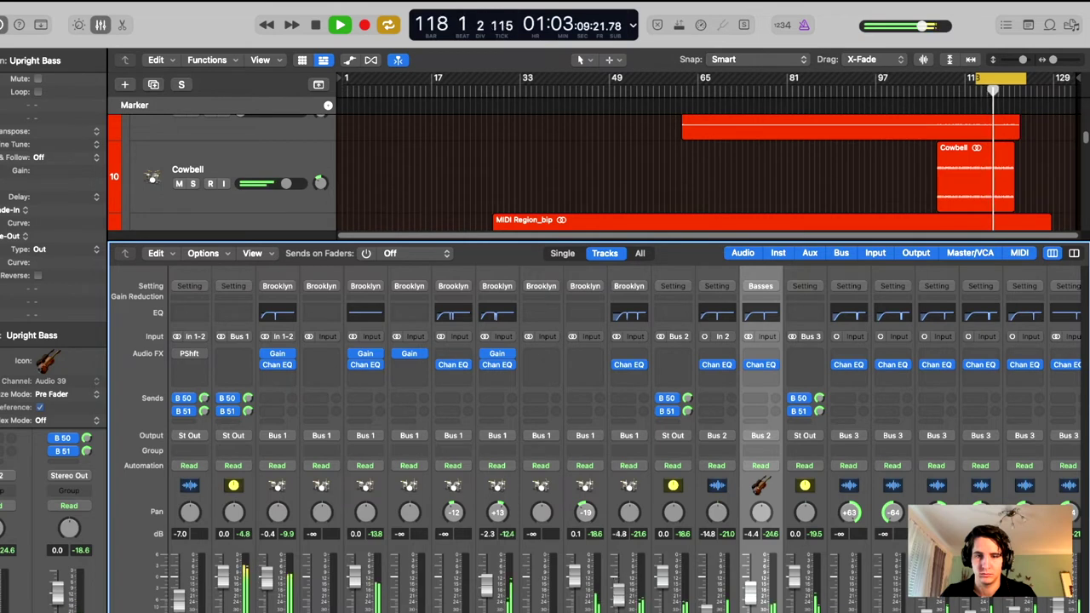
mouse_move(531, 606)
left_mouse_down()
mouse_move(532, 556)
mouse_move(530, 593)
left_mouse_up()
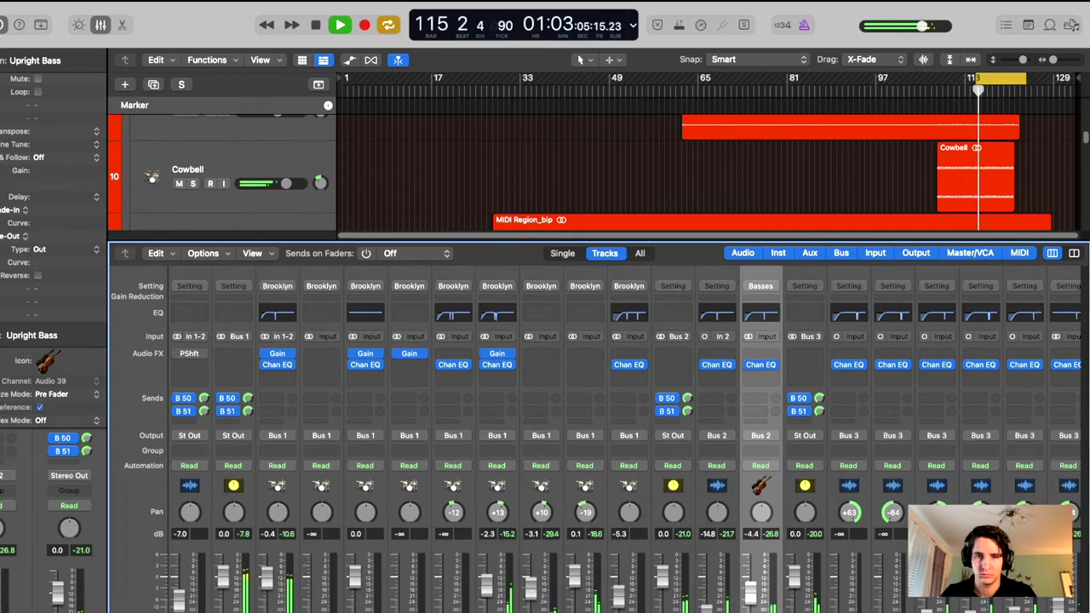
left_click_drag(530, 587, 529, 576)
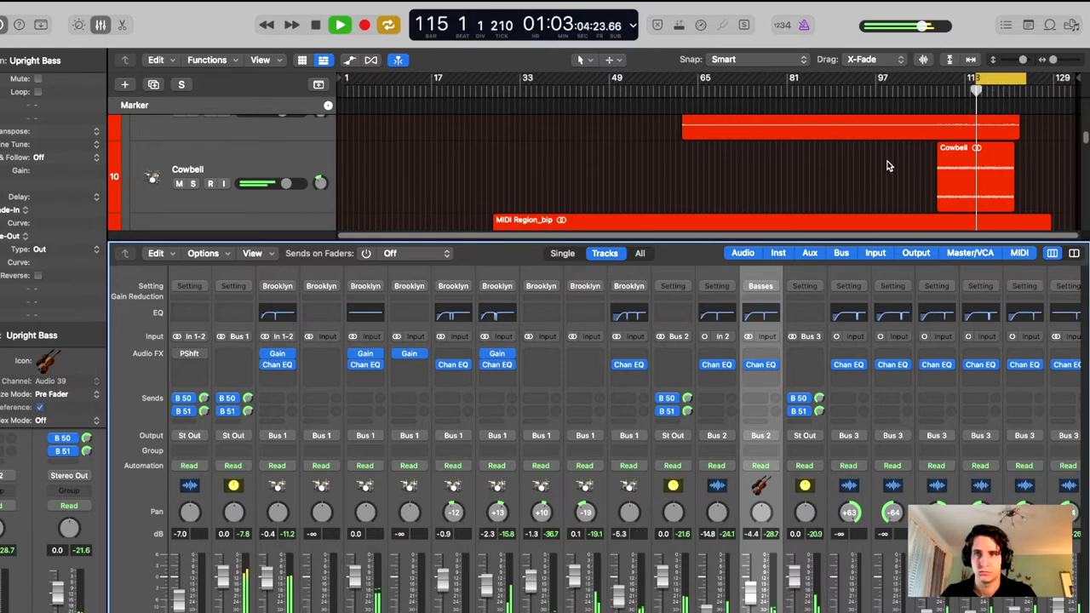
Step: Move the cycle range to bars 97-108 over the tom part and set Tom 1 to -1.5 dB
scroll(903, 171, "up", 5)
scroll(920, 176, "down", 1)
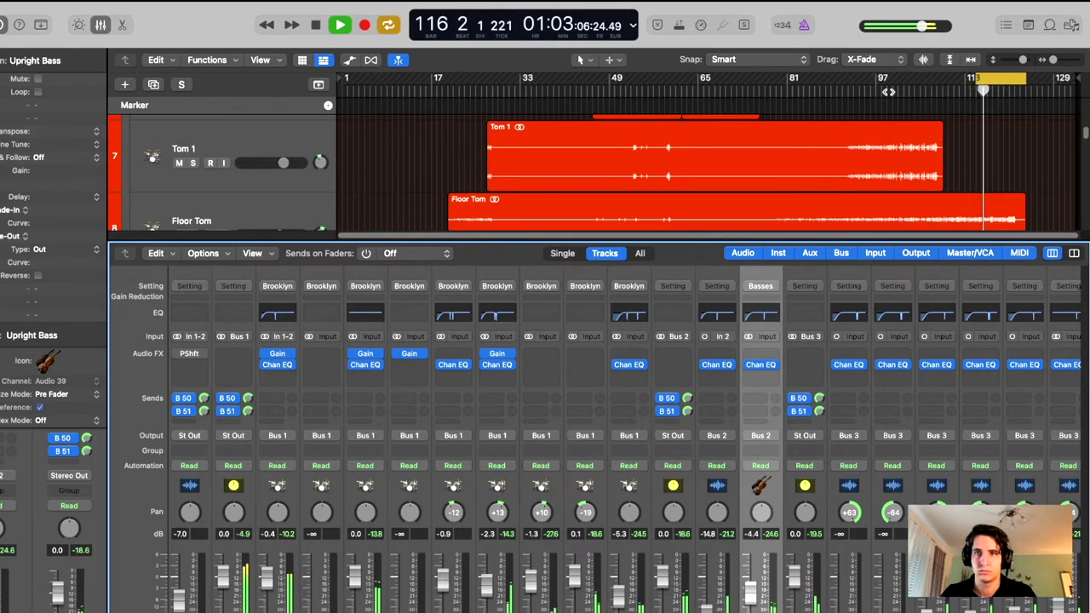
left_click(888, 92)
left_click_drag(878, 78, 937, 83)
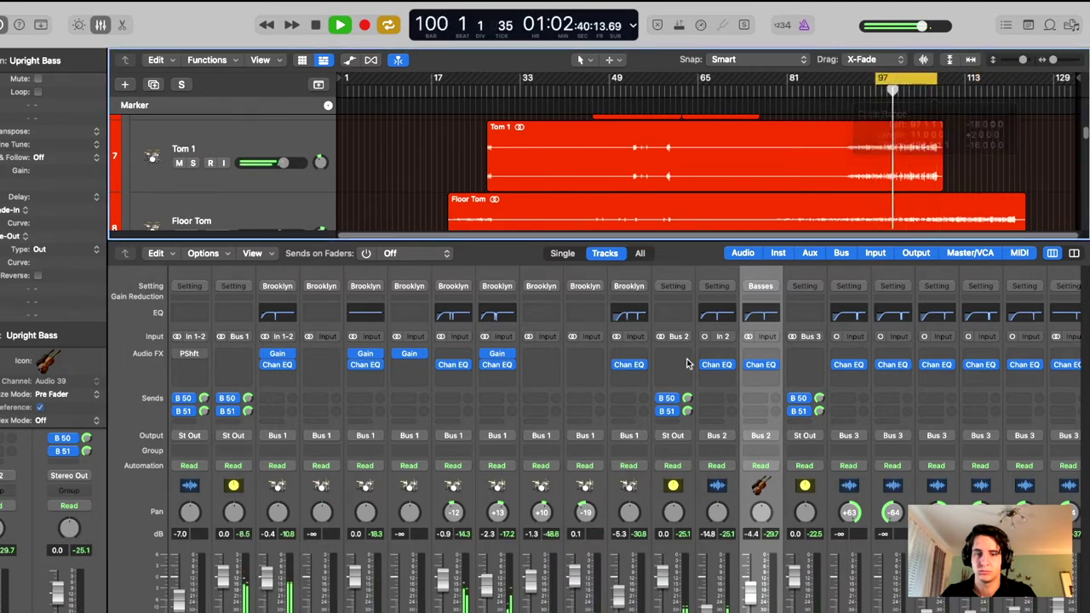
mouse_move(443, 576)
left_mouse_down()
mouse_move(444, 549)
mouse_move(443, 583)
left_mouse_up()
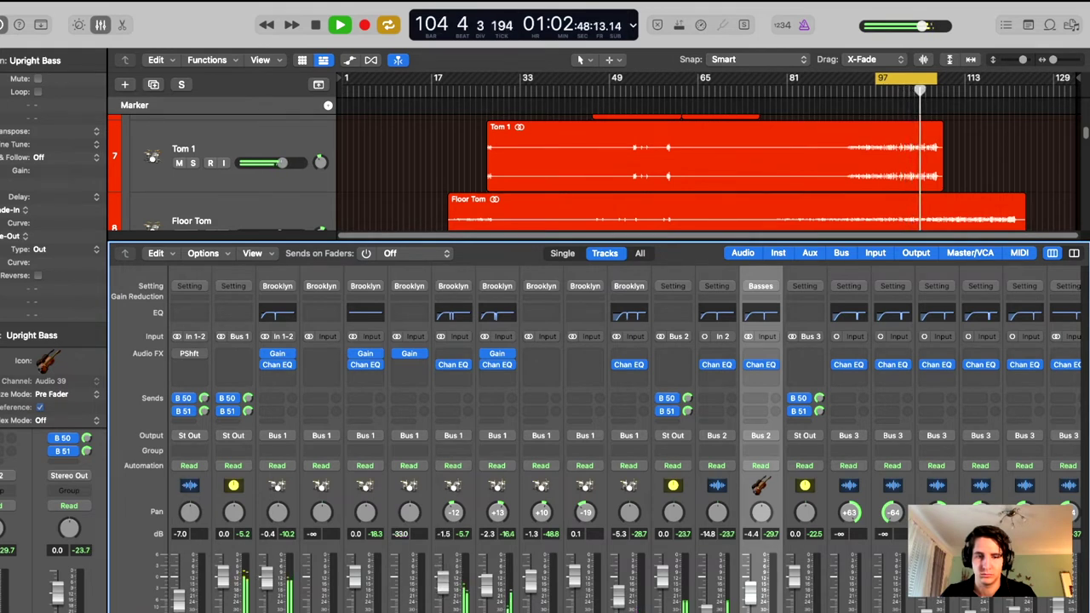
Step: Play the clap section from around bar 48 and set Claps to -8.0 dB and Snare to -0.1 dB
scroll(684, 194, "up", 2)
scroll(705, 161, "up", 3)
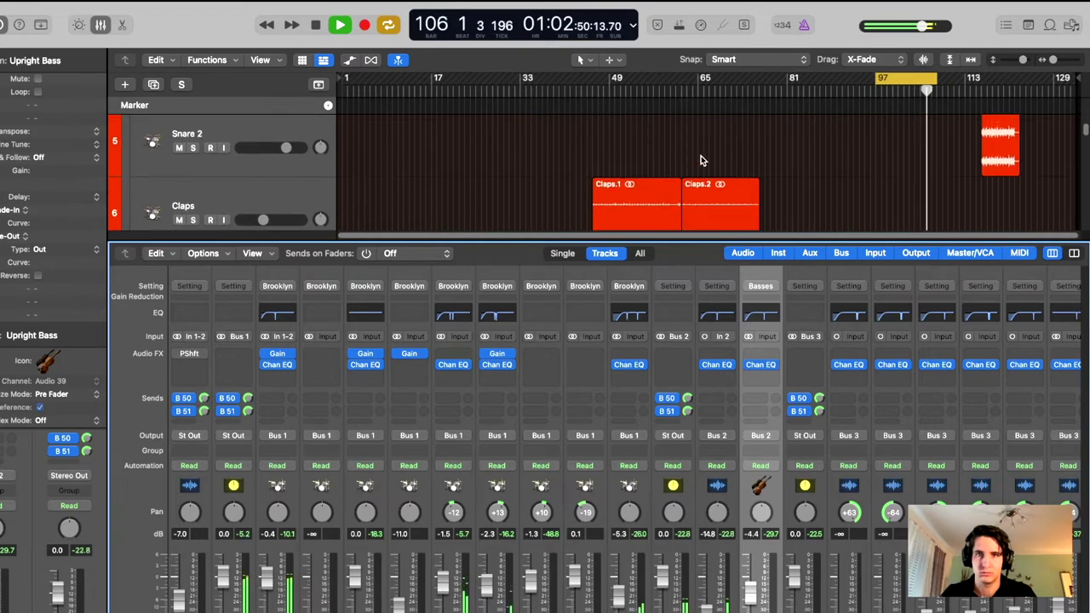
scroll(705, 161, "down", 3)
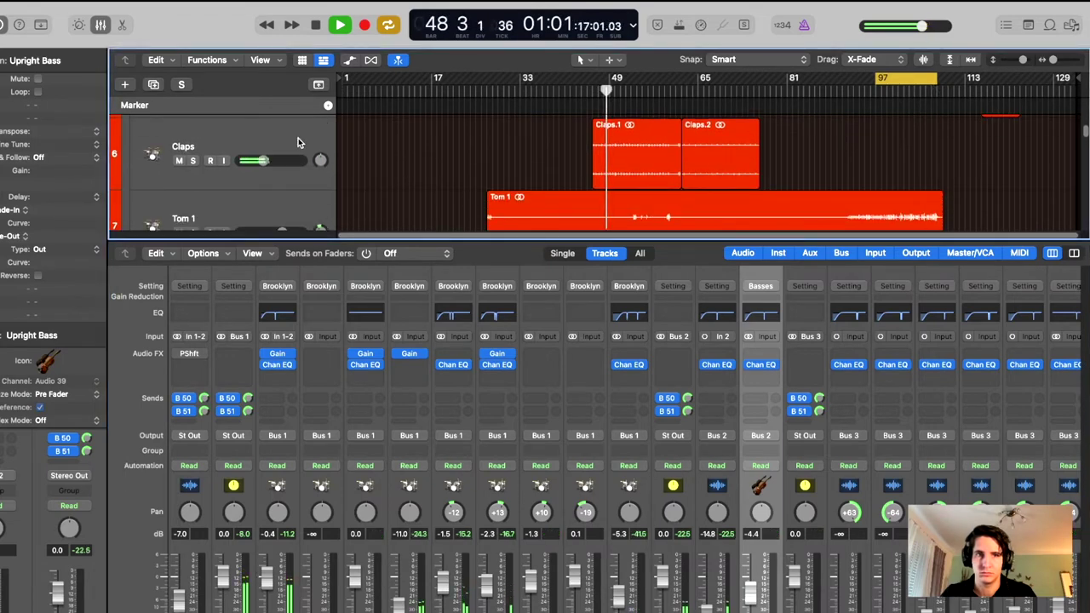
left_click_drag(400, 606, 400, 600)
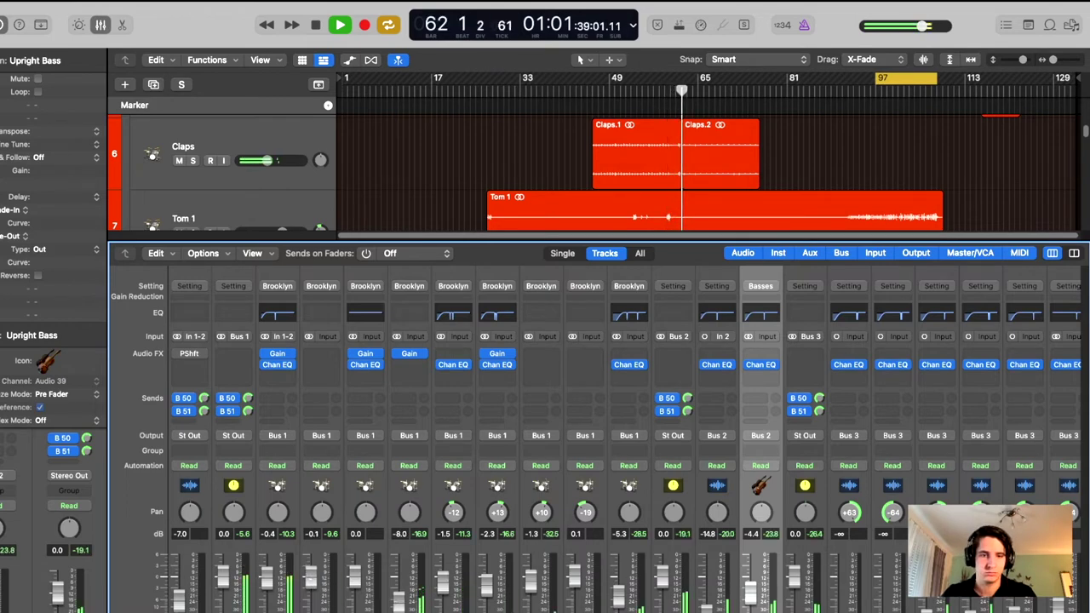
Step: Cycle bars 79-97 and bring Guitar 1 and Guitar 2 up to -16.6 dB together, moving the cycle range to bars 91-99
scroll(555, 562, "right", 4)
scroll(556, 562, "right", 6)
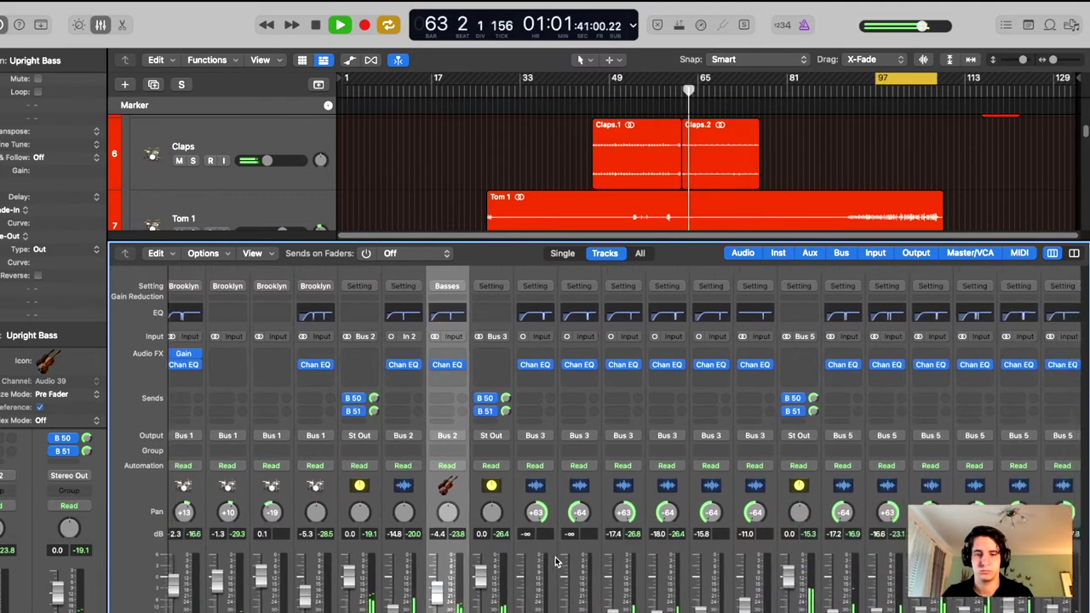
scroll(530, 591, "left", 3)
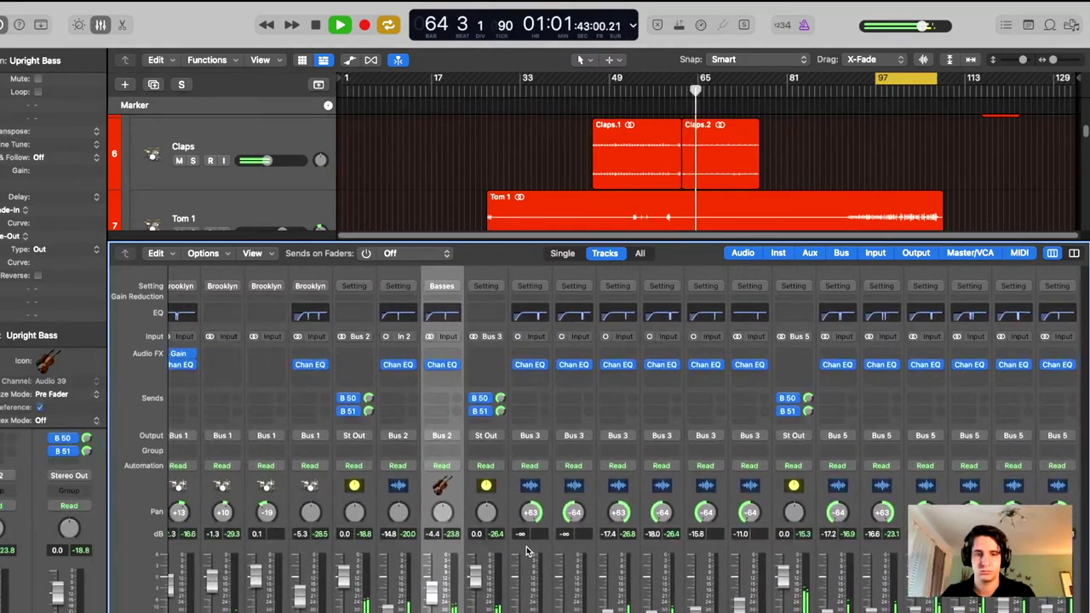
left_click(528, 552)
left_click_drag(776, 83, 871, 104)
key("space")
key("space")
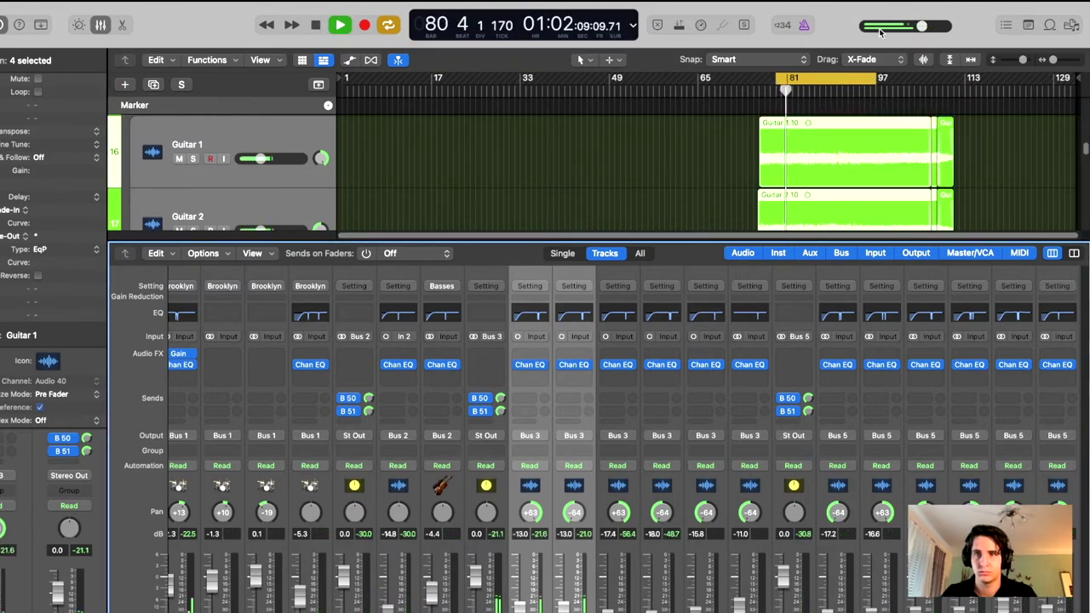
mouse_move(870, 77)
left_mouse_down()
mouse_move(935, 80)
mouse_move(888, 78)
left_mouse_up()
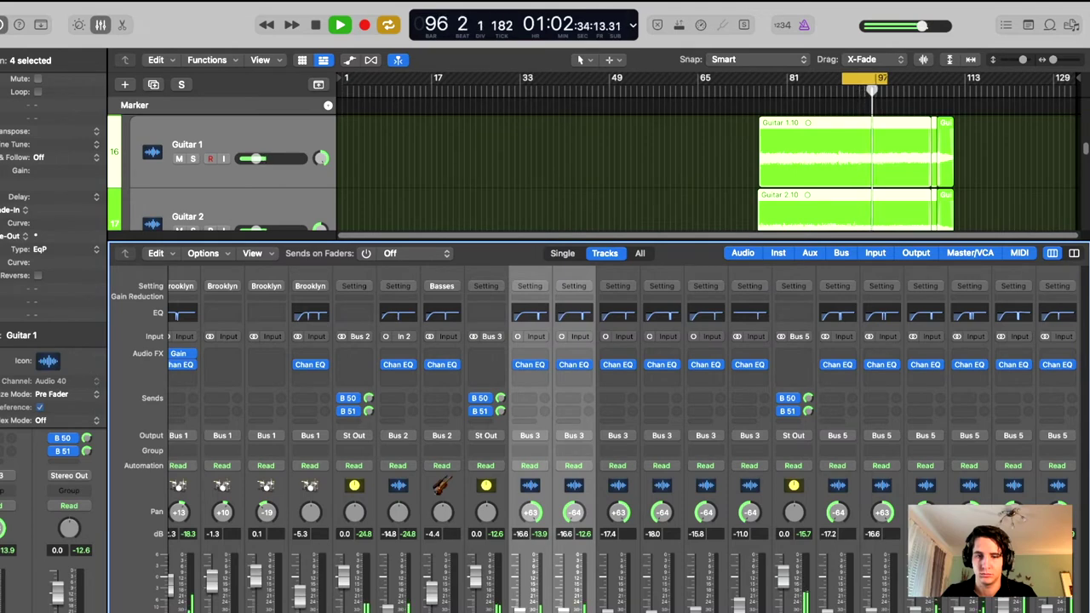
Step: Move the cycle range to bars 109-117 and bring up the Lead Guitar to -13.4 dB during playback
scroll(575, 516, "right", 10)
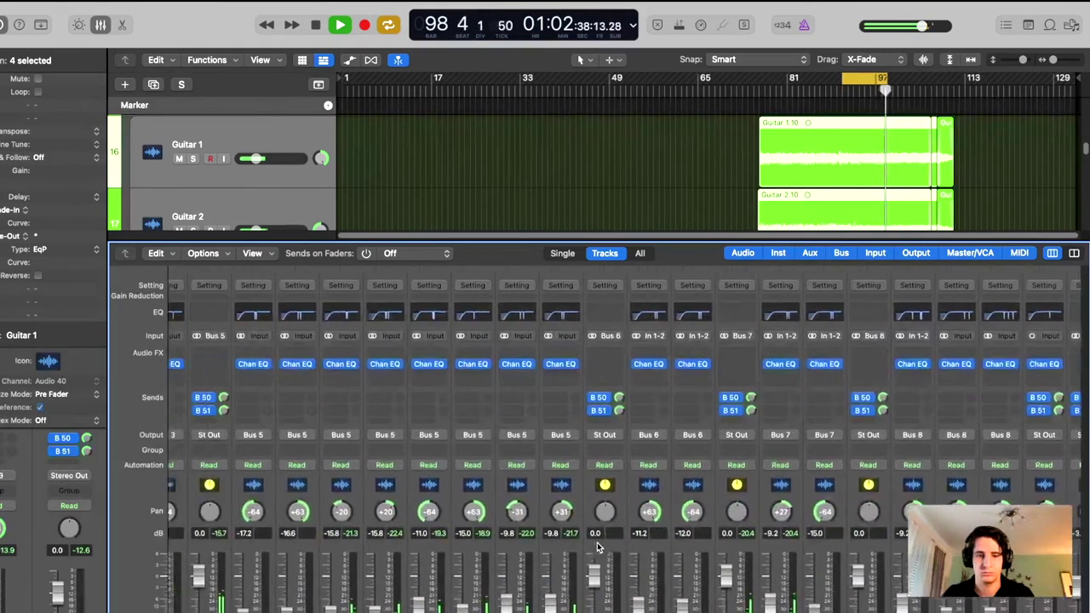
scroll(596, 547, "left", 2)
scroll(596, 546, "right", 7)
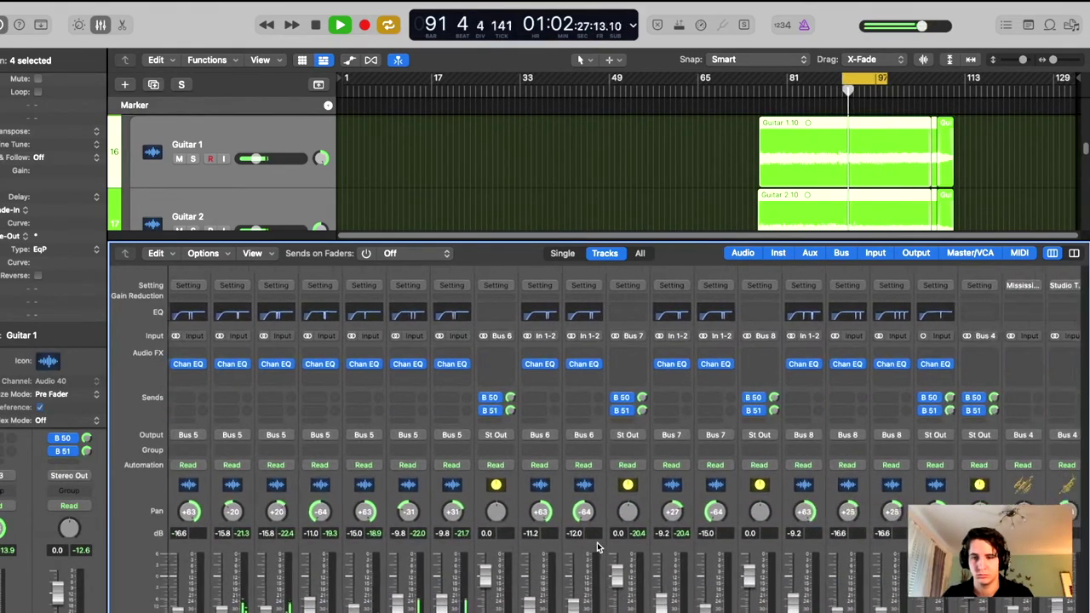
scroll(596, 547, "right", 5)
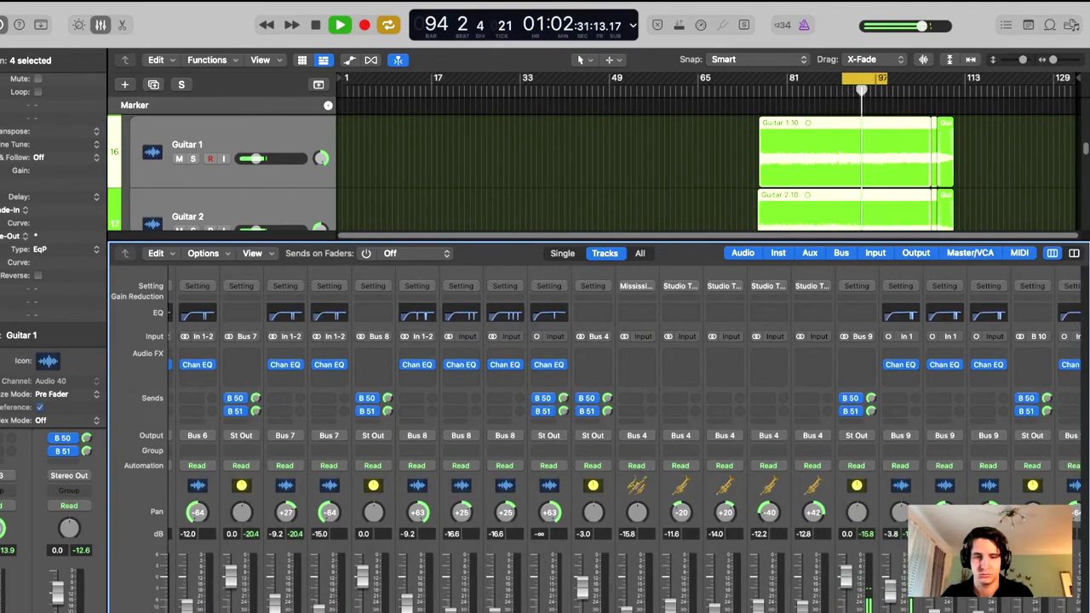
left_click_drag(884, 77, 971, 77)
key("space")
scroll(976, 134, "down", 5)
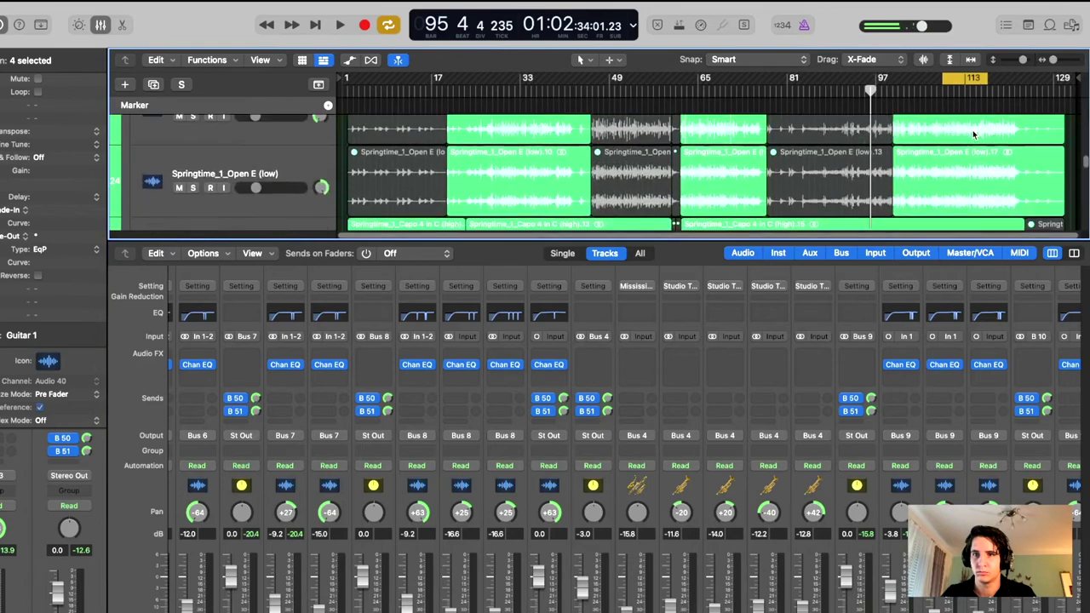
key("space")
scroll(976, 133, "down", 3)
key("space")
left_click_drag(540, 576, 540, 611)
key("space")
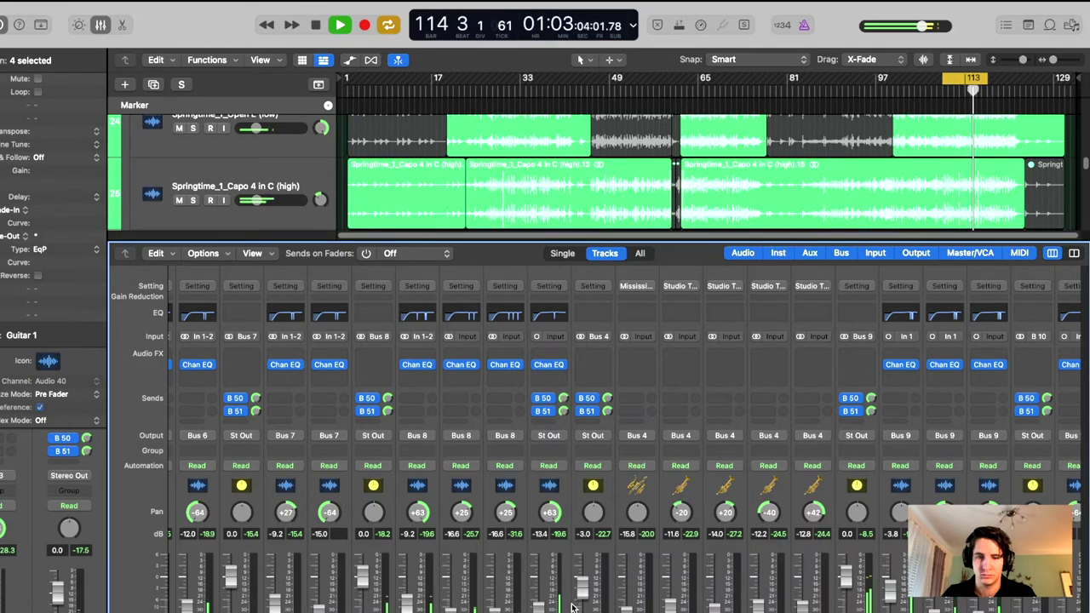
Step: Select all six tracks in the Harmony group, from Vox Gang 1 to Harmony 4, and raise their faders together to -56.0 dB
scroll(601, 568, "right", 6)
left_click(760, 552)
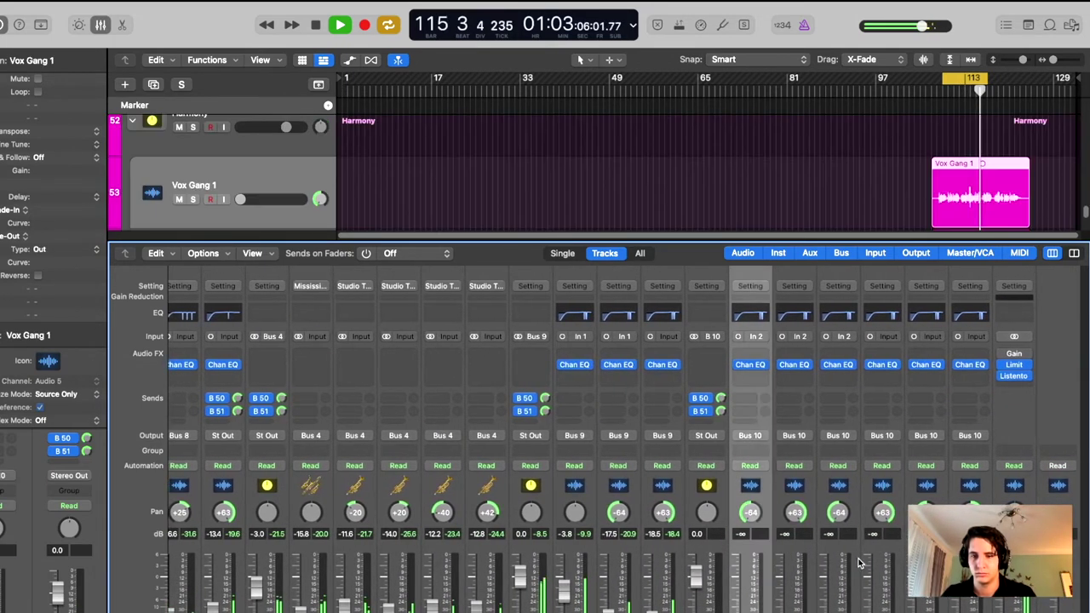
left_click(970, 558, "shift")
left_click_drag(962, 607, 962, 549)
Step: Select Vox Gang 1 and Vox Gang 2, check them in solo, and set both to -10.0 dB
left_click_drag(740, 554, 824, 608)
left_click(786, 558)
left_click(759, 552, "shift")
key("s")
key("s")
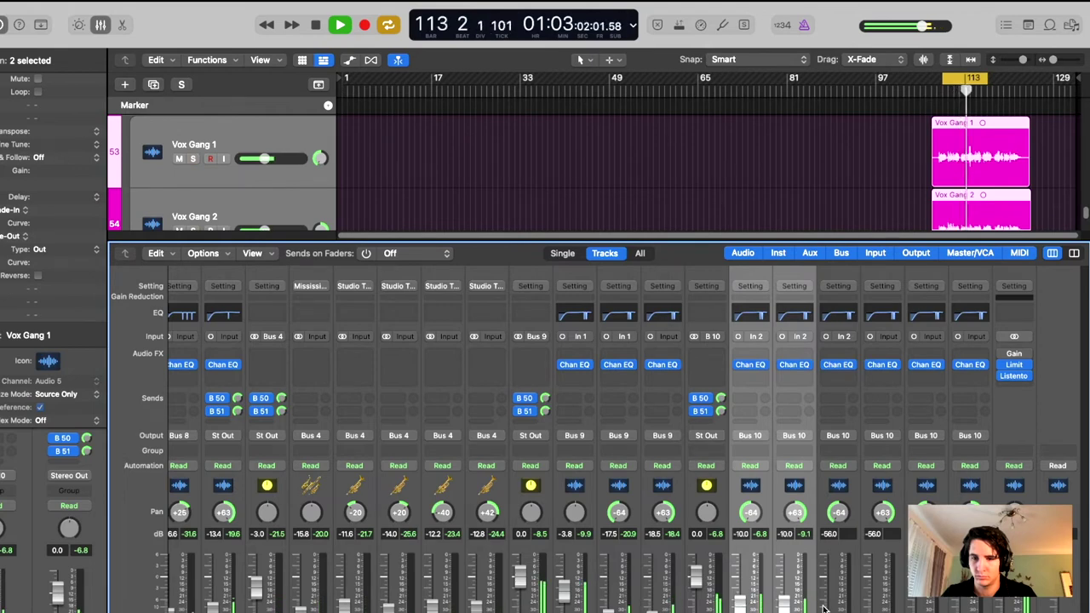
Step: Bring up Harmony 1 and Harmony 2 together to -15.8 dB during playback
left_click(849, 549)
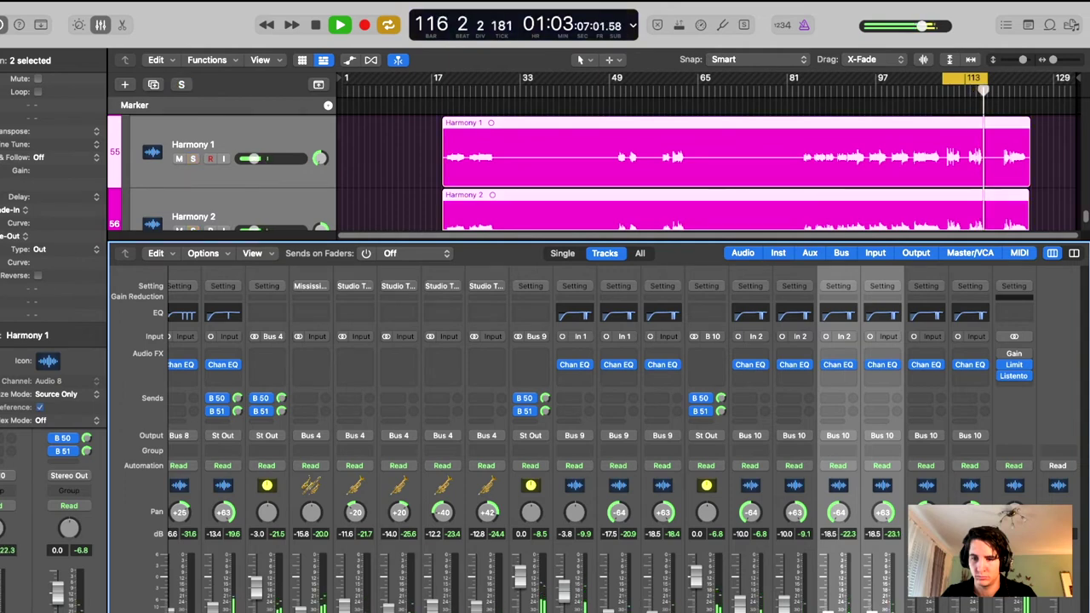
scroll(966, 127, "down", 3)
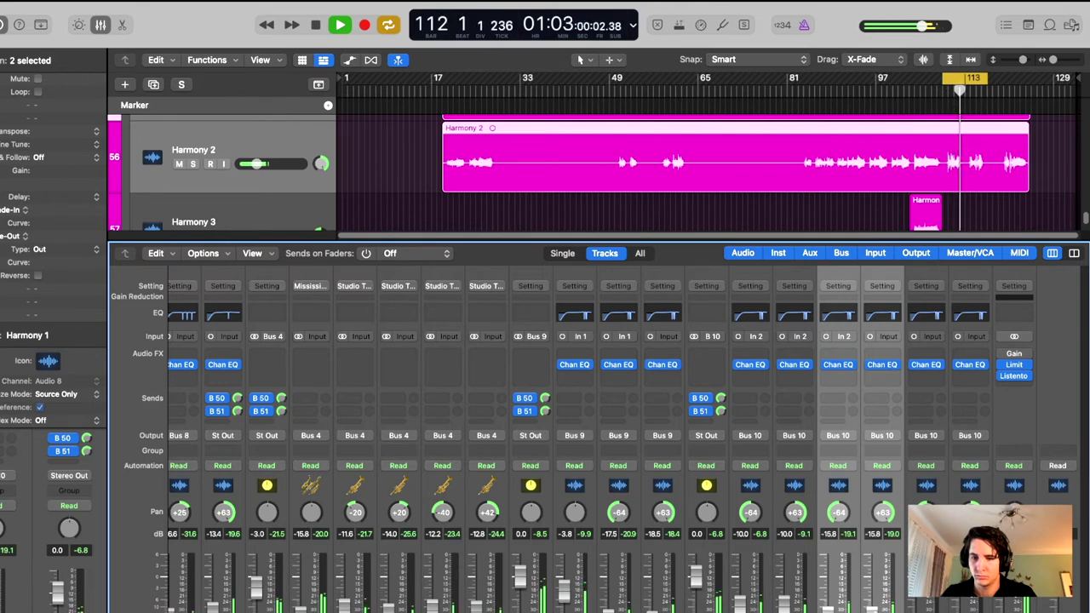
Step: Move the cycle range to bars 103-111 and balance Harmony 3 and Harmony 4 together, checking them in solo and in the mix
key("Down")
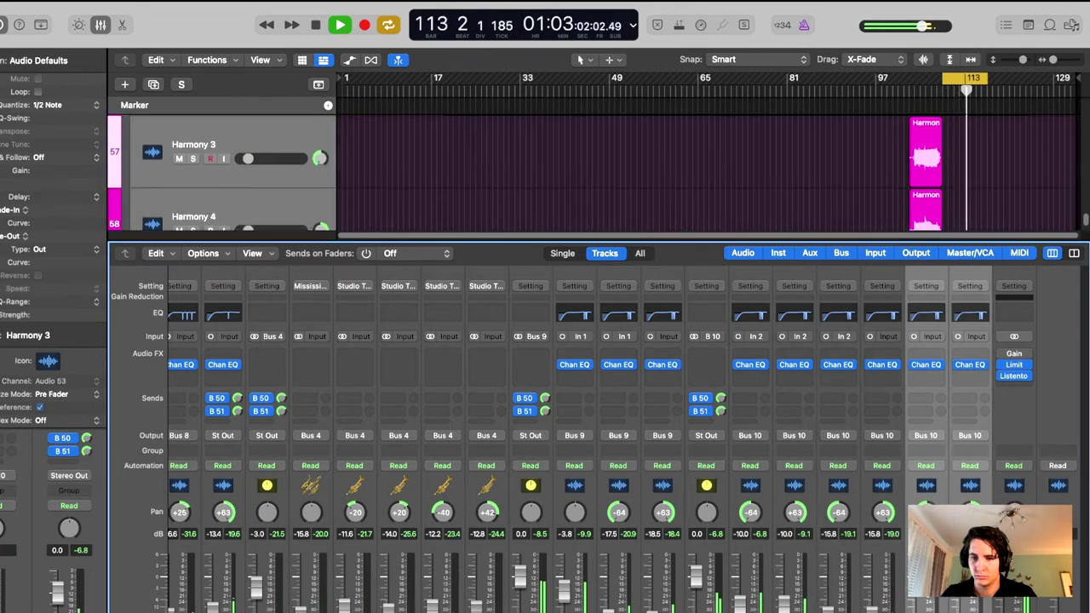
key("space")
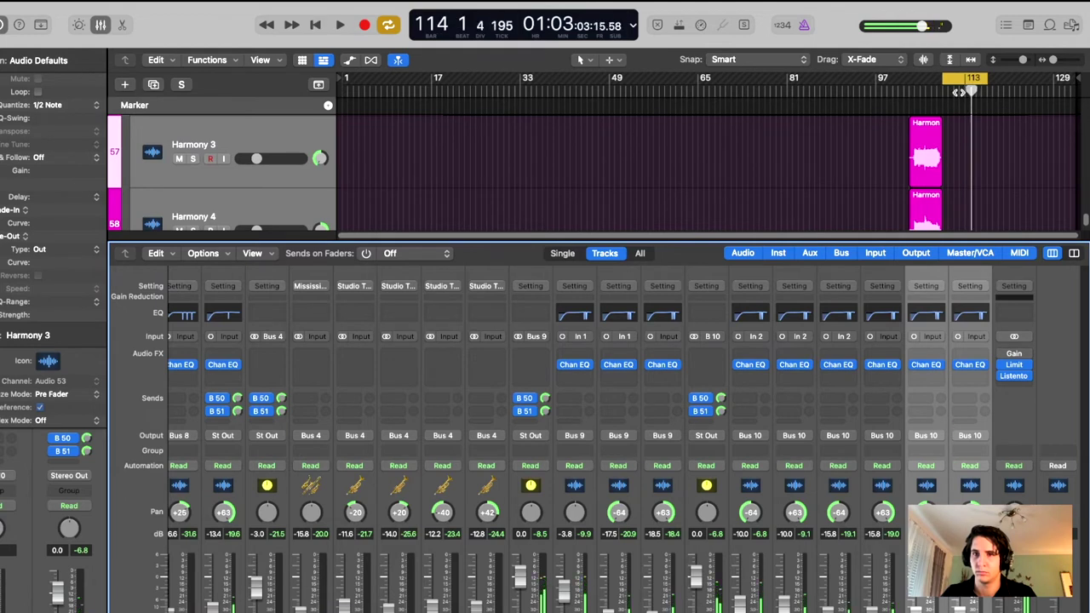
left_click_drag(958, 92, 924, 92)
key("space")
key("s")
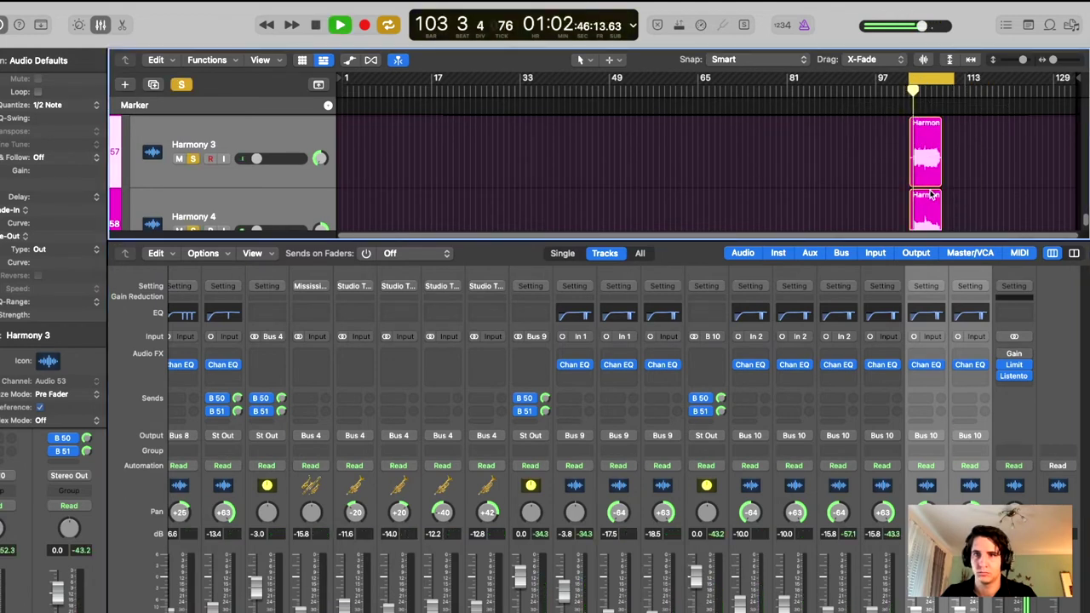
key("s")
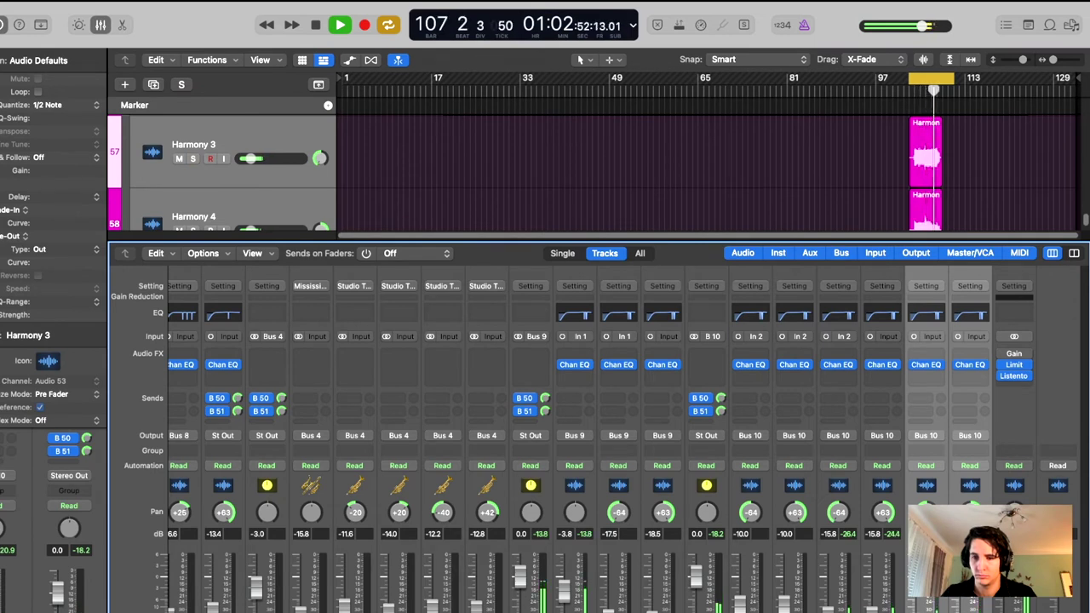
Step: Raise Harmony 1 and Harmony 2 to -14.2 dB during playback and reselect Harmony 3 and Harmony 4
key("Left")
key("Left")
key("shift+Right")
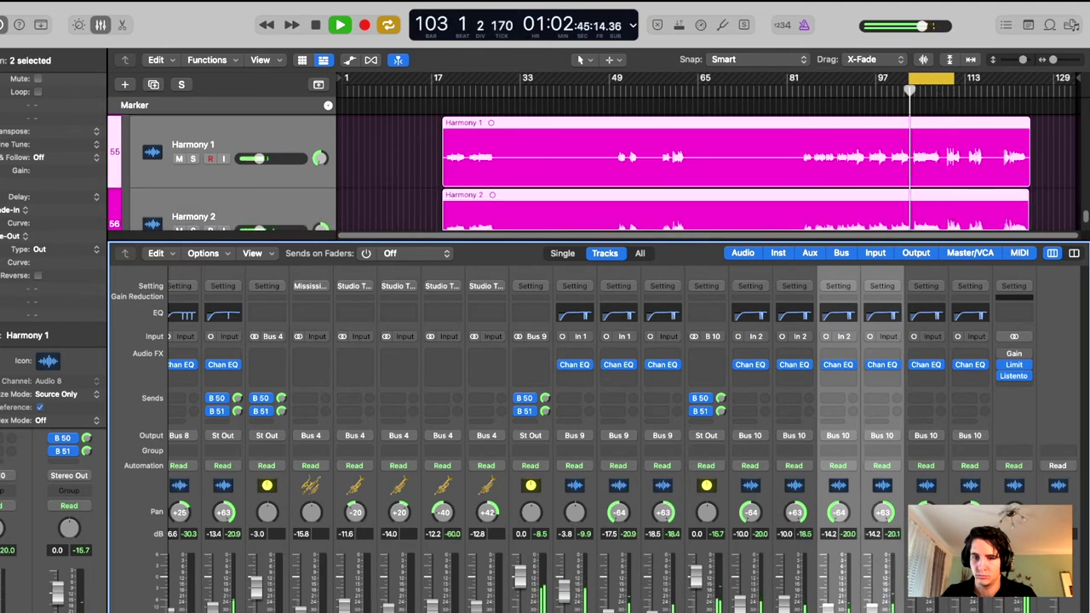
left_click(926, 554)
left_click(971, 553, "shift")
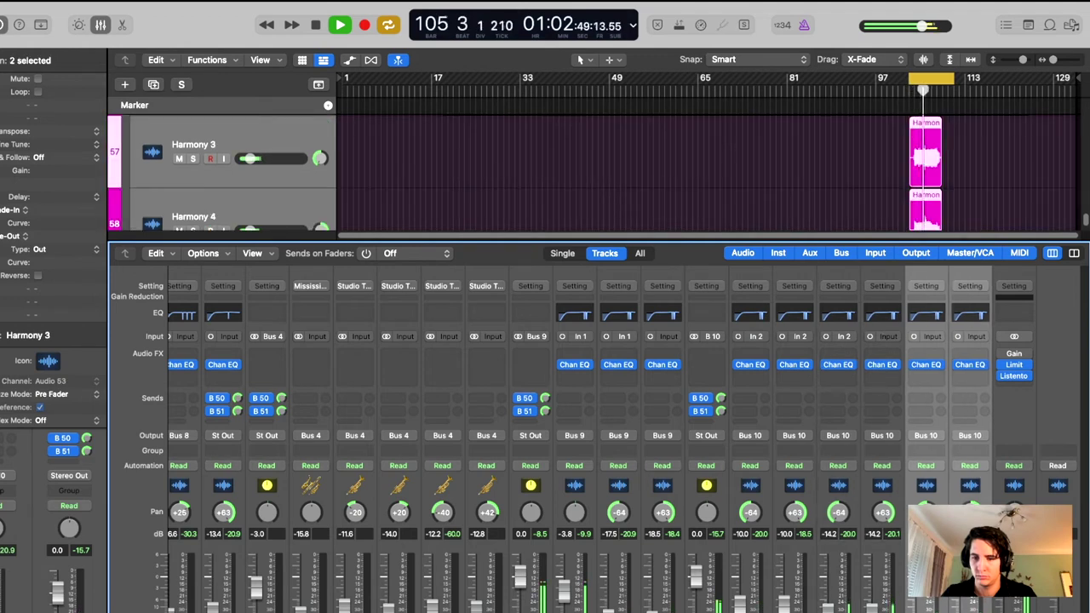
Step: Hide the mixer, listen to the full balance while reviewing the tracks from Harmony up to Audio 1, and stop playback
scroll(842, 168, "up", 3)
scroll(944, 183, "down", 3)
scroll(592, 171, "down", 2)
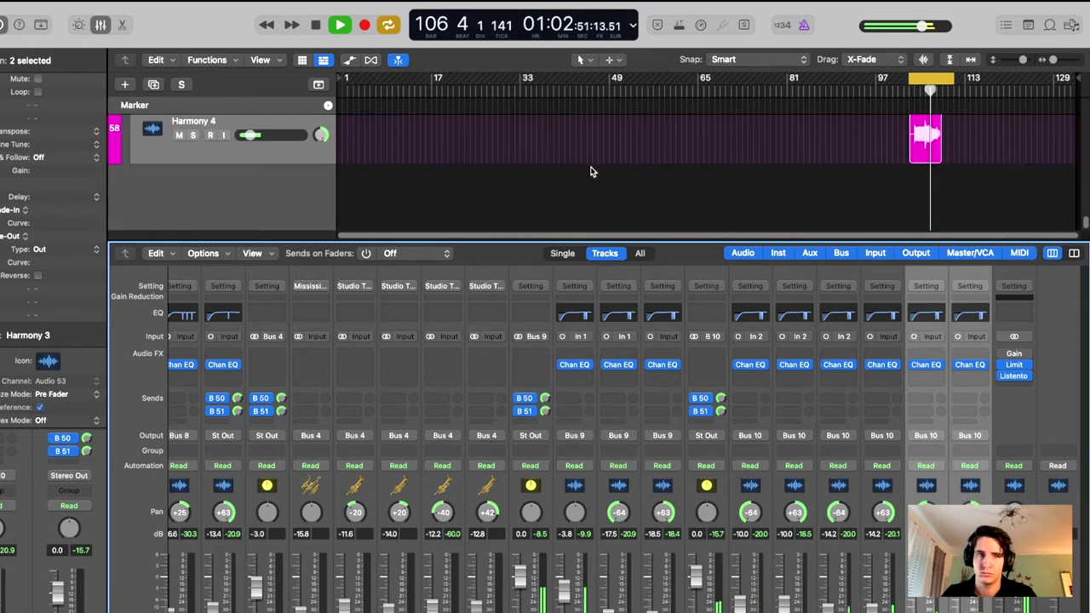
left_click(101, 24)
scroll(743, 368, "up", 1)
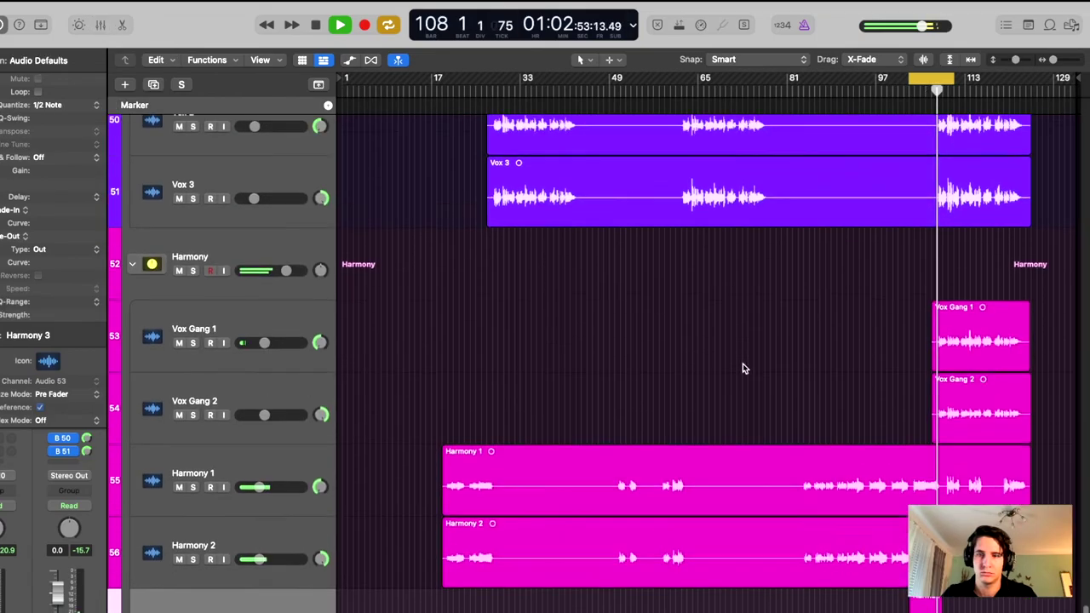
scroll(743, 368, "up", 15)
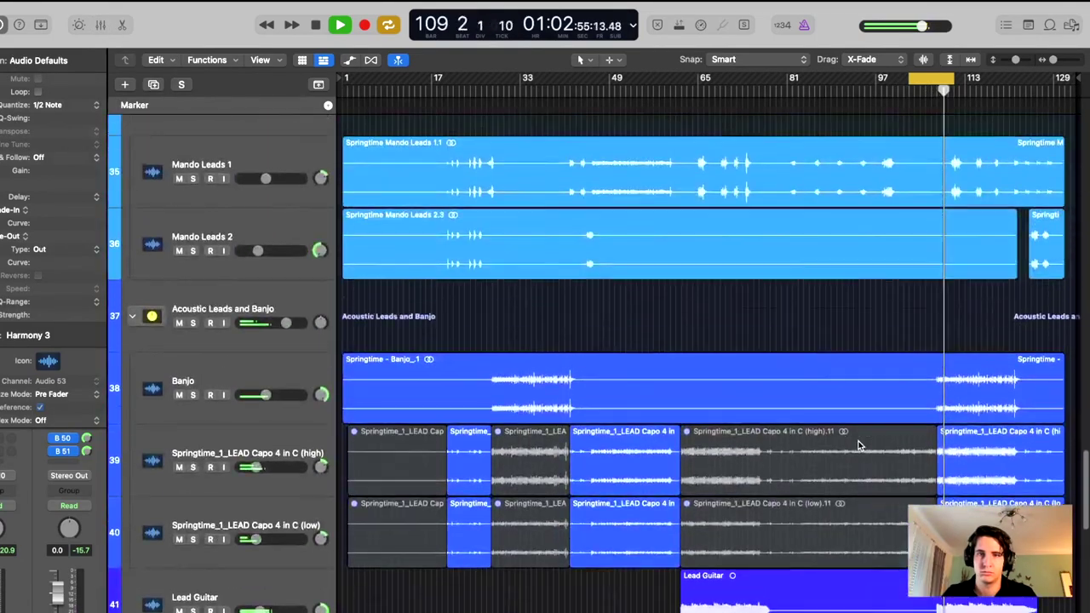
scroll(859, 445, "up", 20)
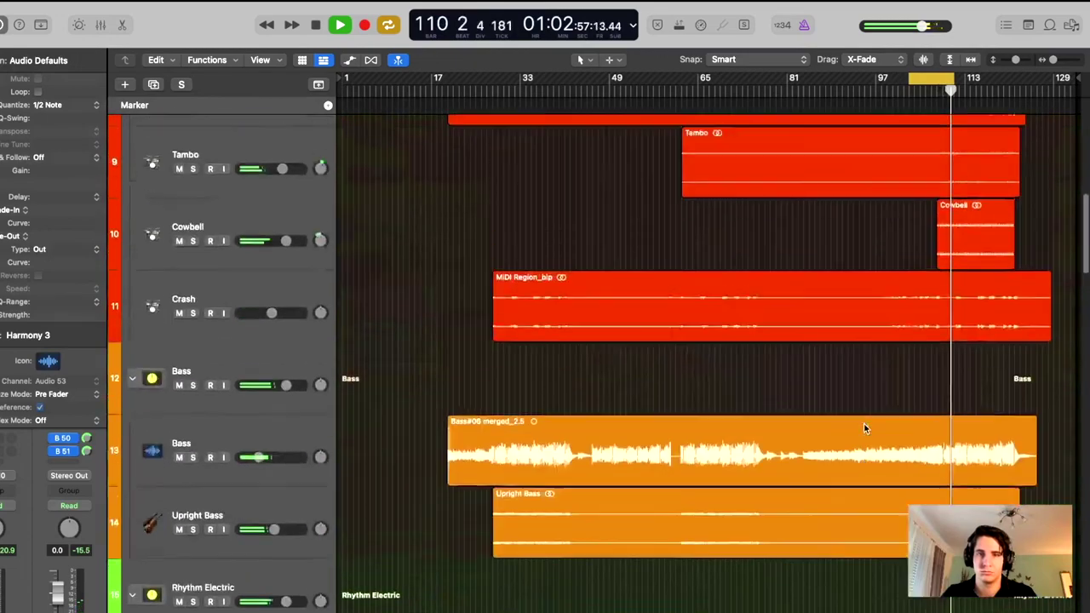
scroll(866, 422, "up", 10)
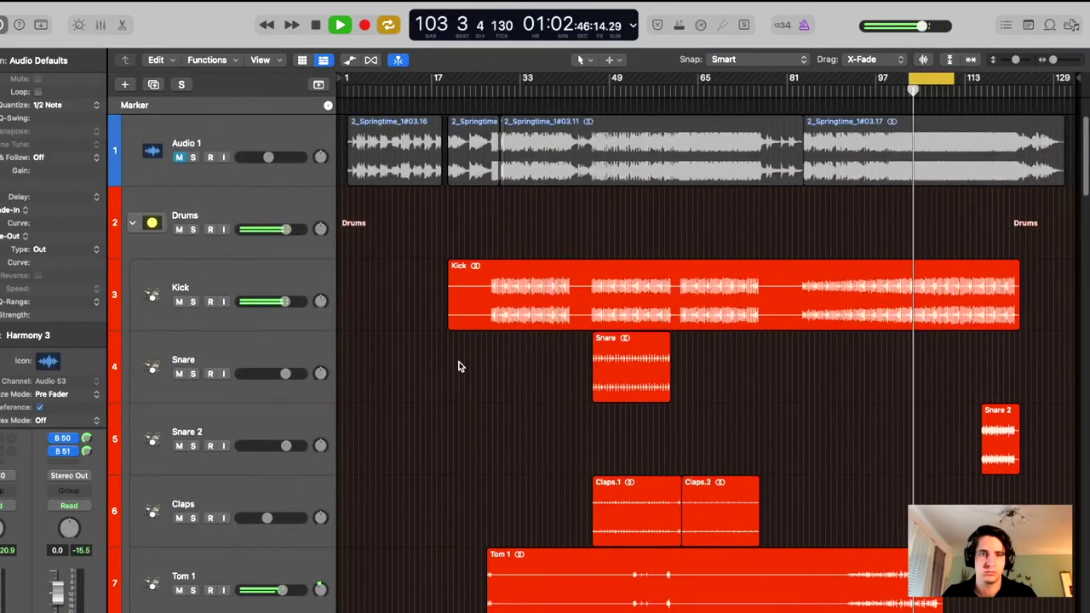
key("space")
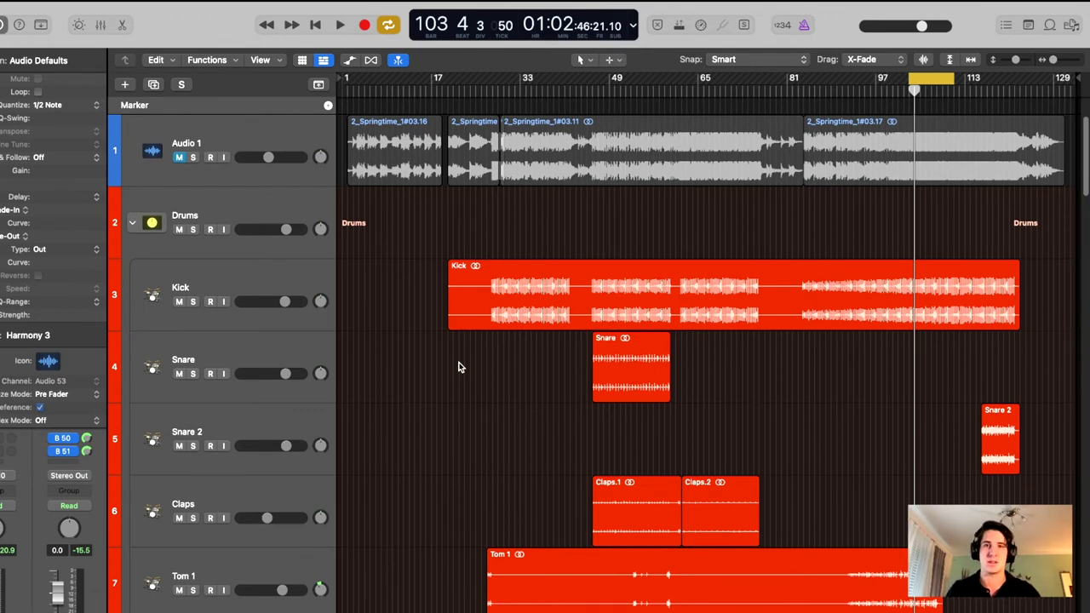
Step: Review the arranged tracks with playback stopped, from the drums and basses through the guitars, mandolins, banjo and horns
scroll(836, 404, "down", 5)
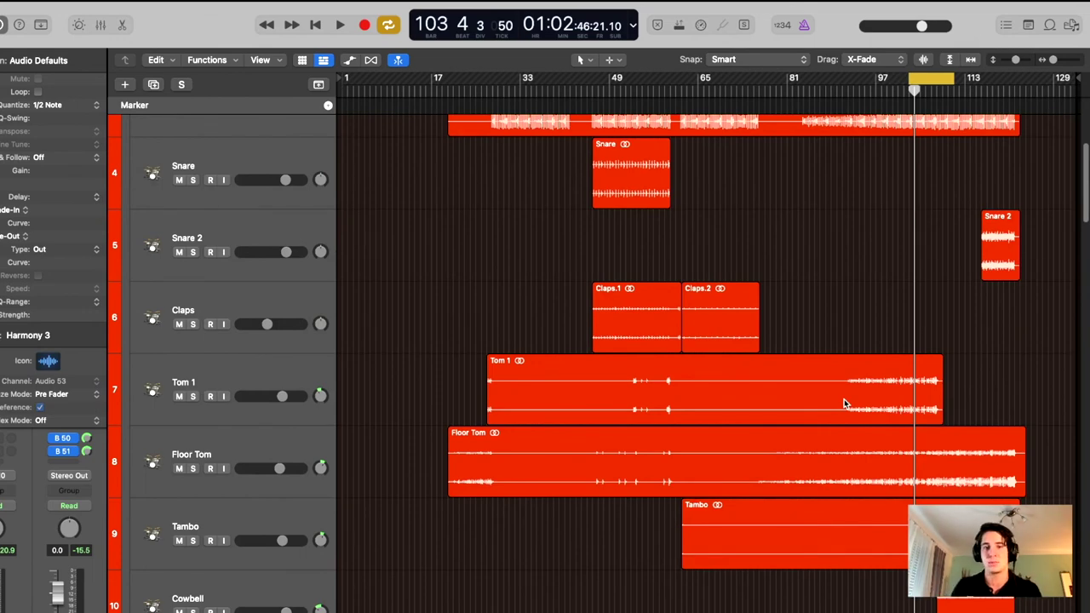
scroll(856, 341, "down", 2)
scroll(857, 340, "up", 6)
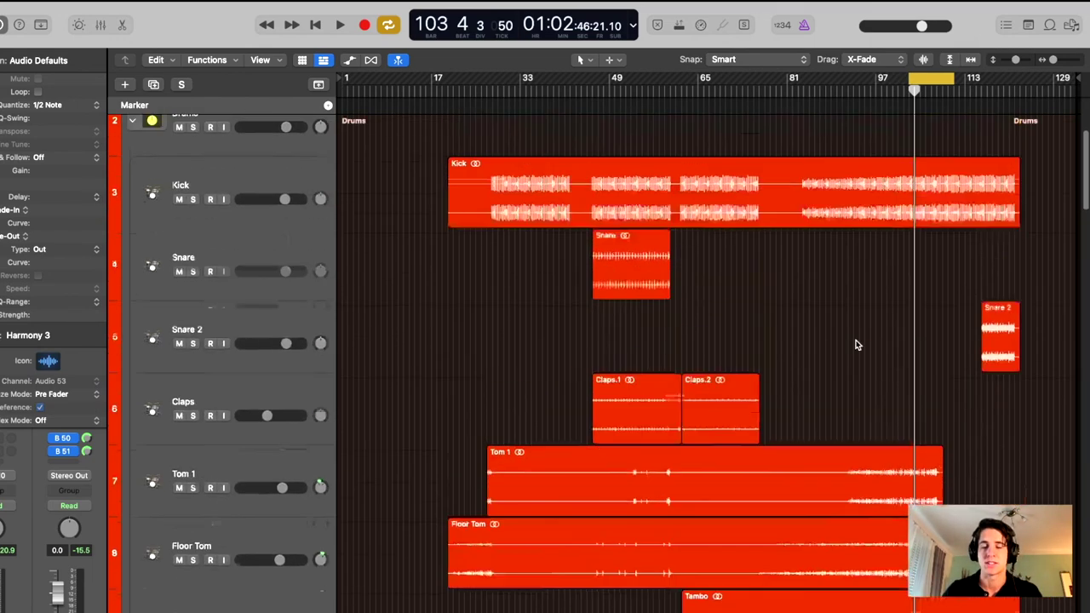
scroll(858, 347, "down", 5)
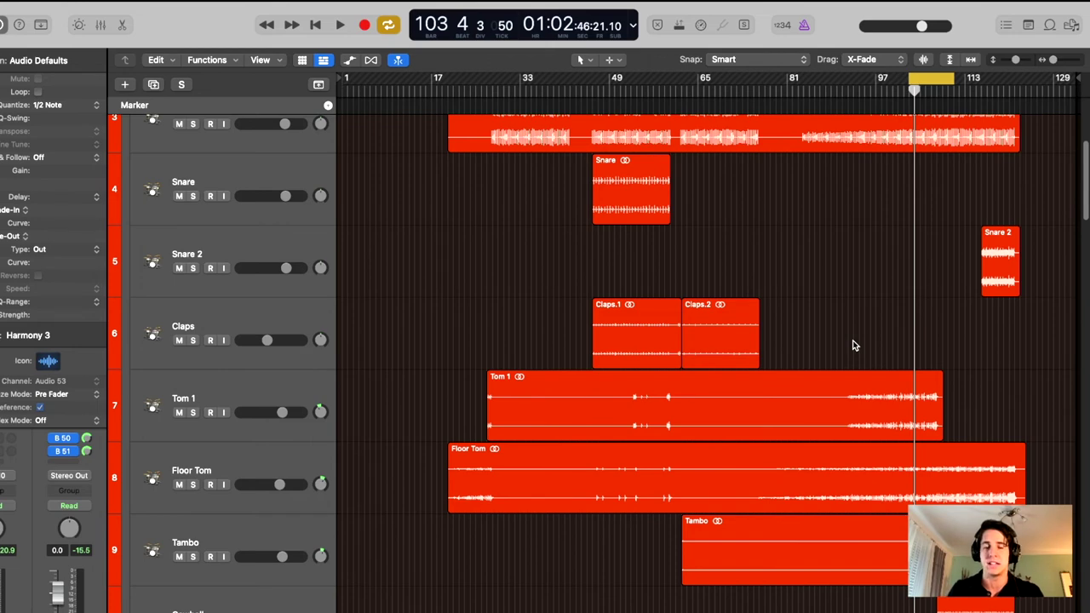
scroll(856, 346, "down", 14)
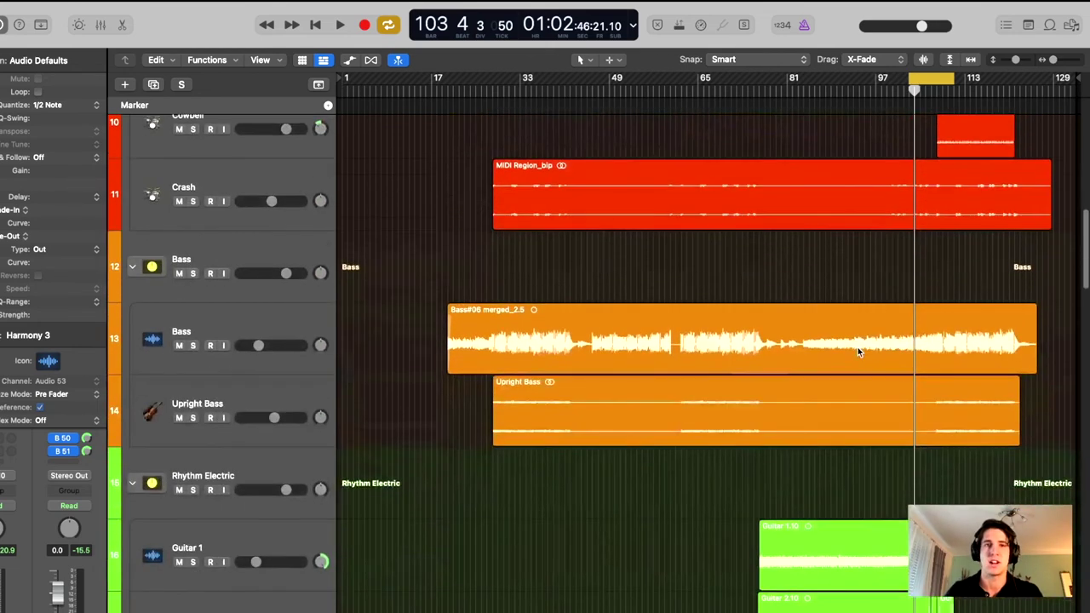
scroll(750, 421, "down", 8)
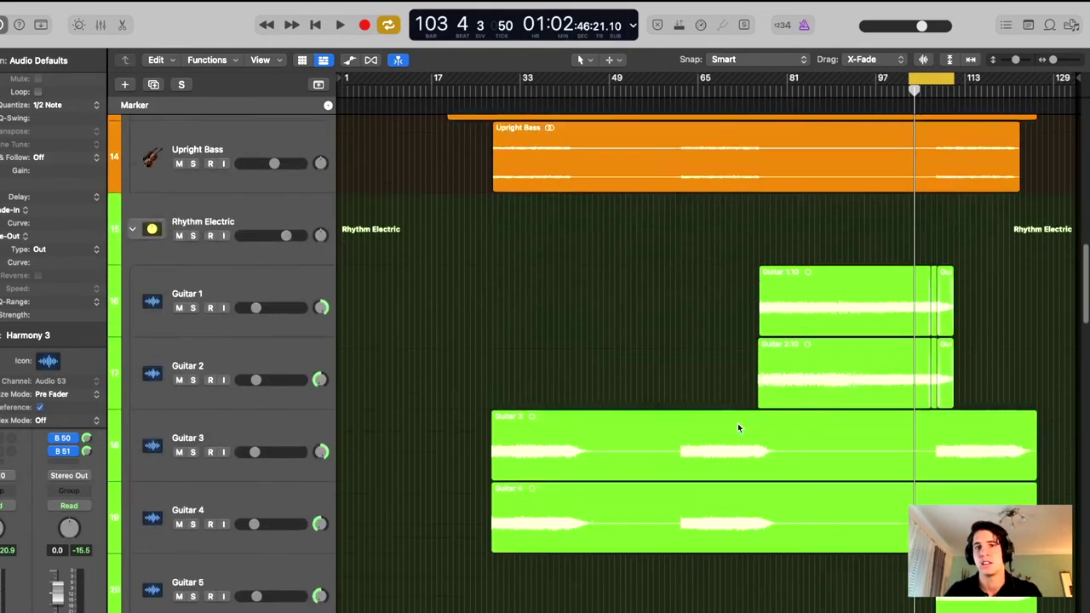
scroll(733, 435, "up", 4)
scroll(720, 439, "down", 2)
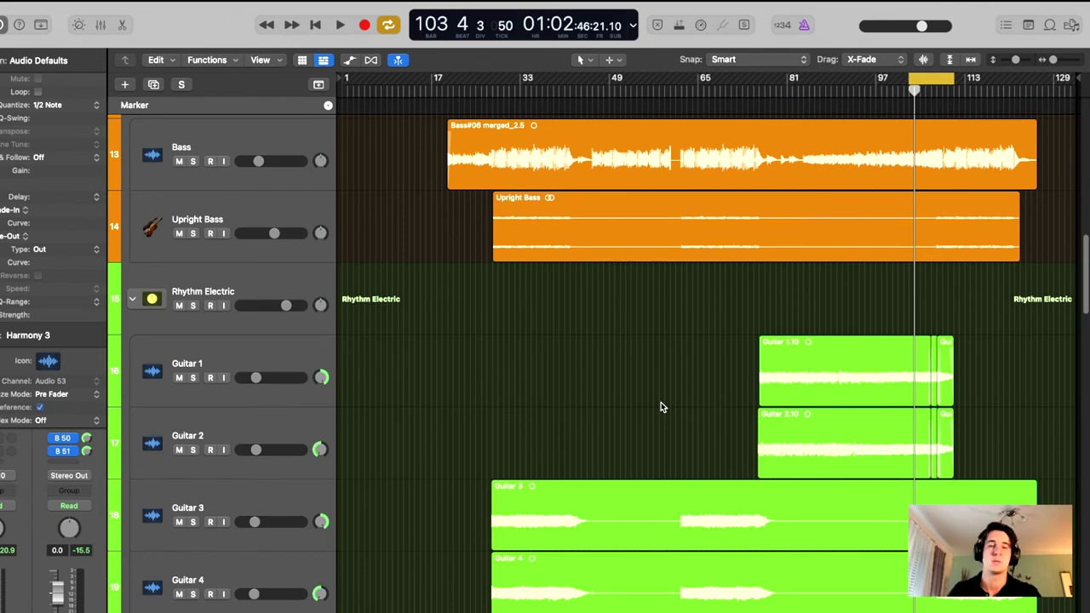
scroll(669, 401, "down", 2)
scroll(682, 401, "down", 15)
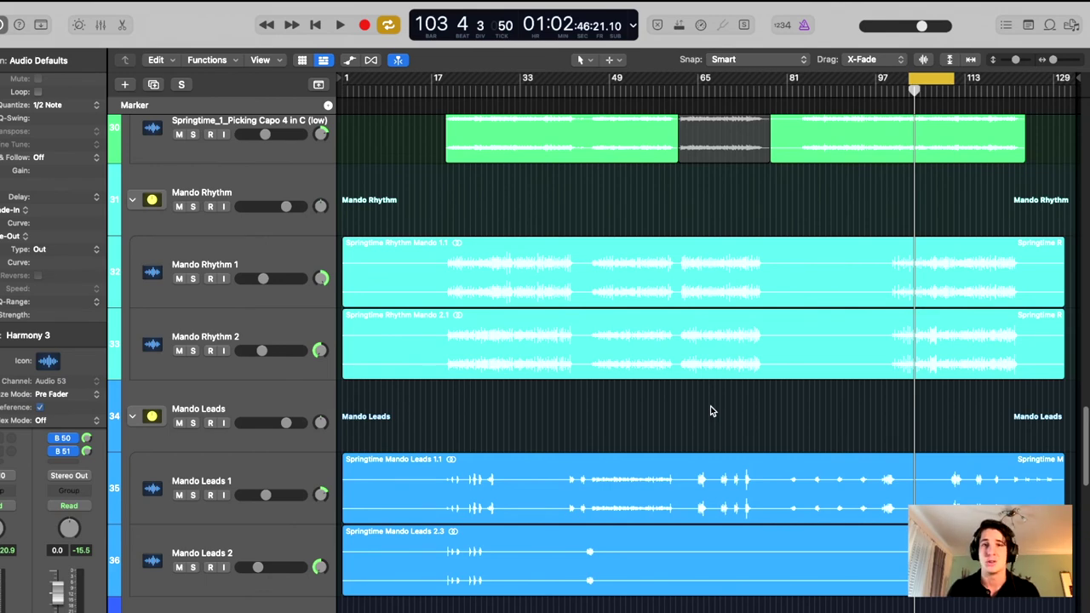
scroll(711, 411, "down", 6)
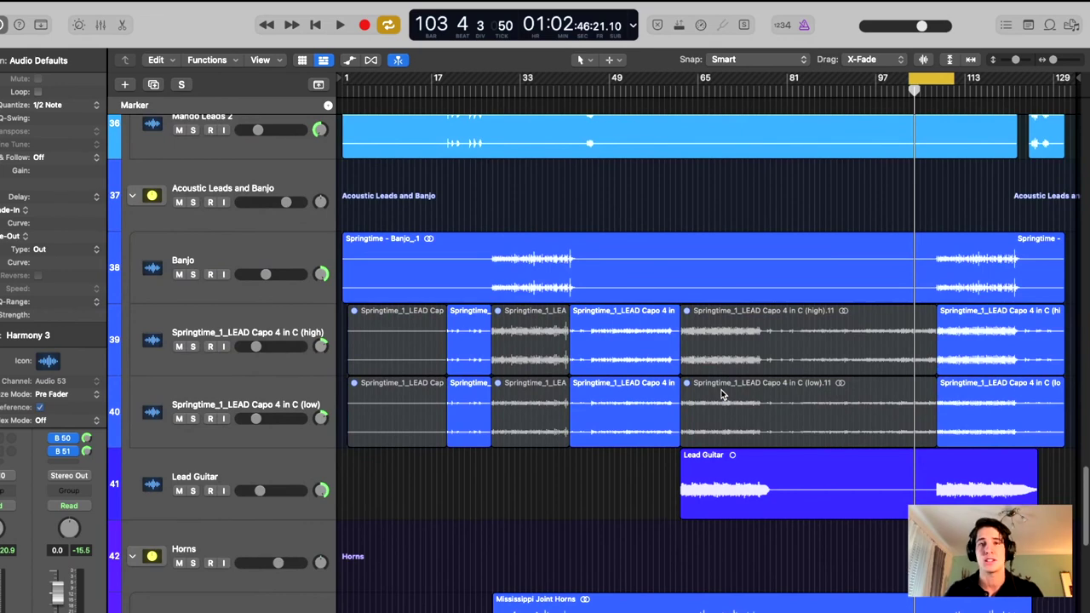
scroll(792, 346, "down", 4)
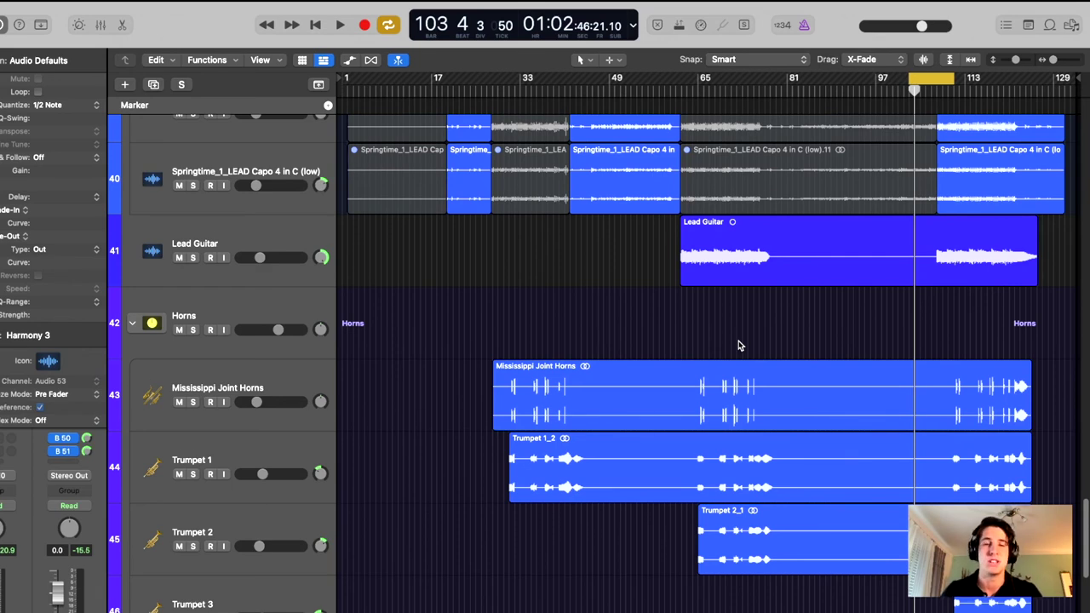
scroll(740, 345, "down", 1)
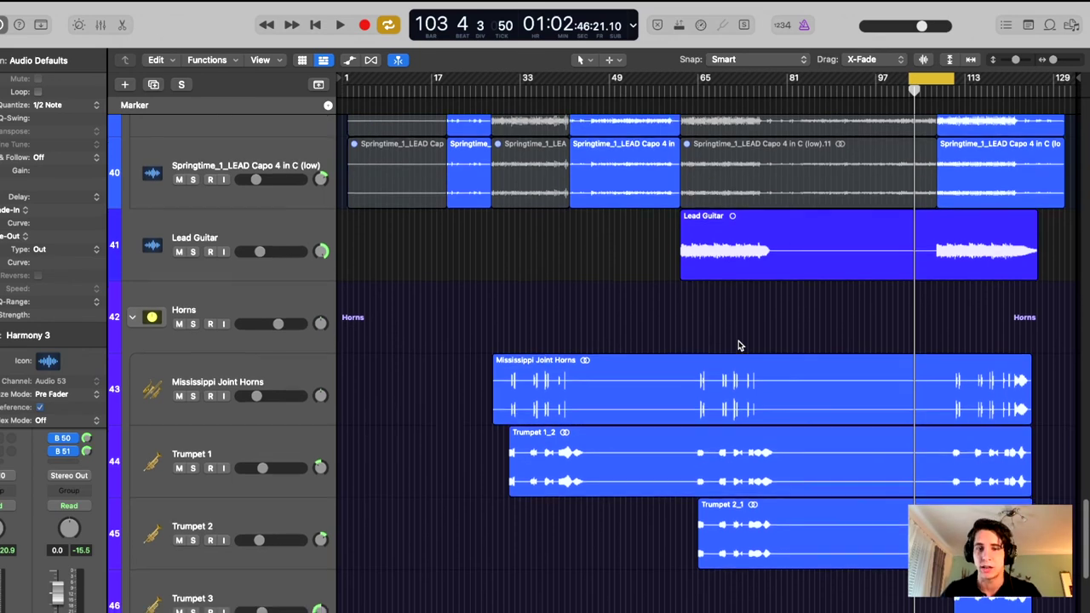
scroll(738, 345, "down", 4)
scroll(734, 353, "up", 20)
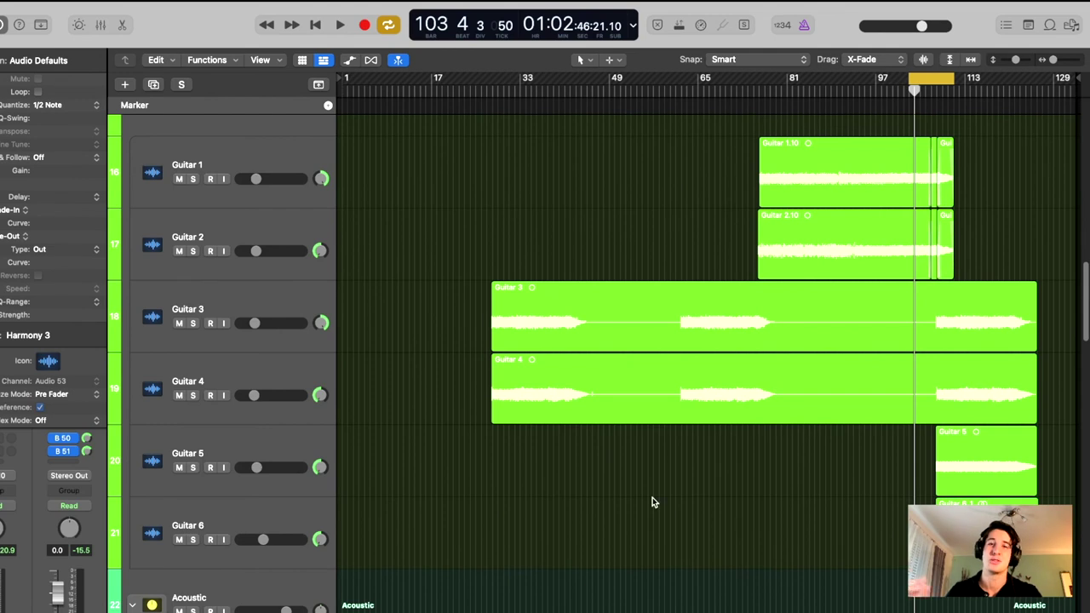